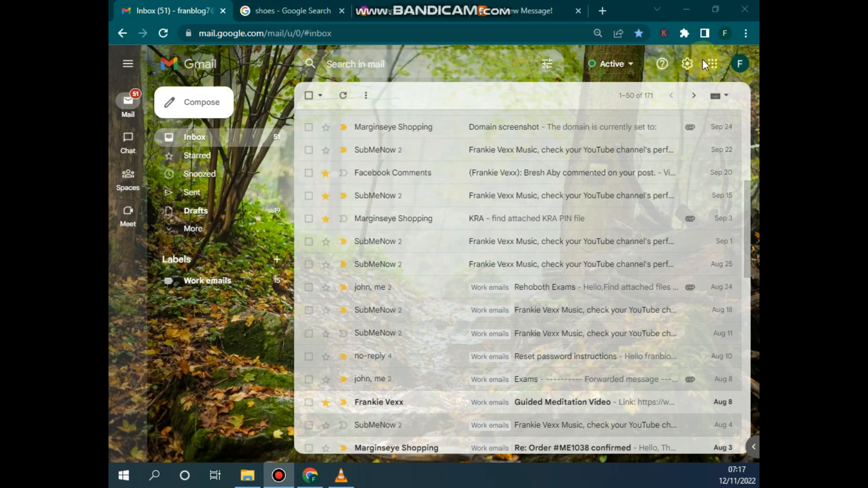
- Open Google Forms from Gmail and start a new form from the Contact Information template
left_click(713, 71)
scroll(674, 224, "down", 5)
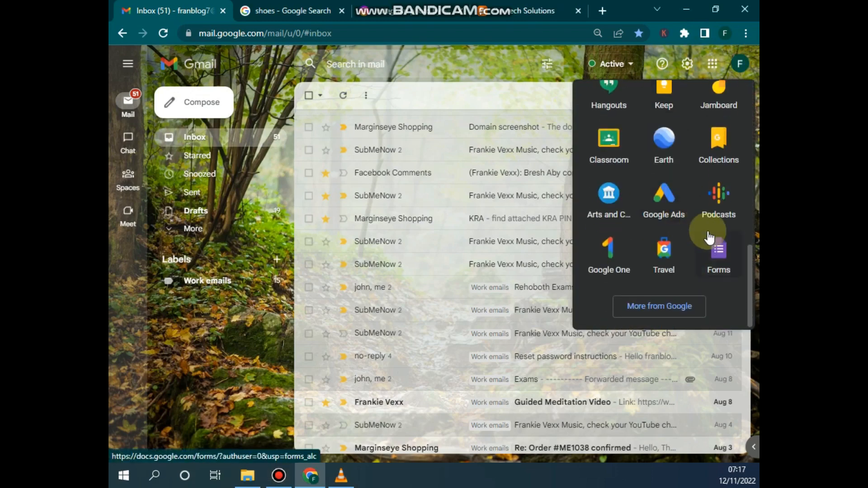
left_click(719, 254)
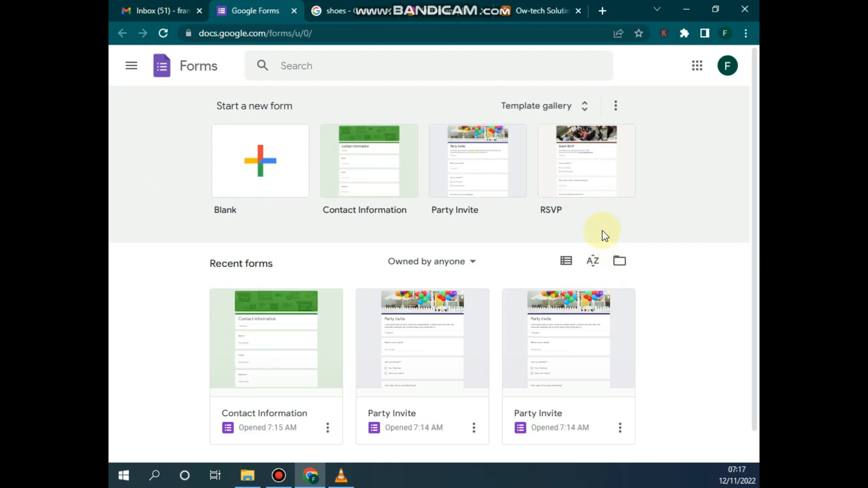
left_click(348, 155)
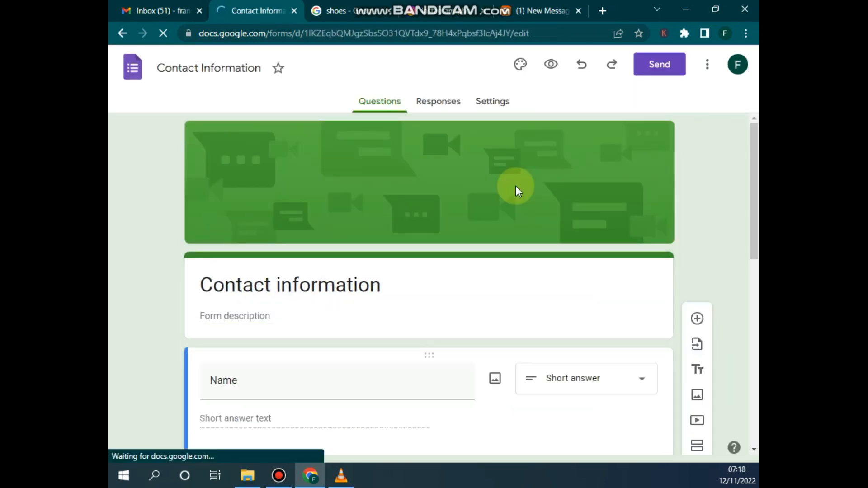
- Decline the Google Forms tour and look over the template's title and questions
scroll(452, 239, "down", 4)
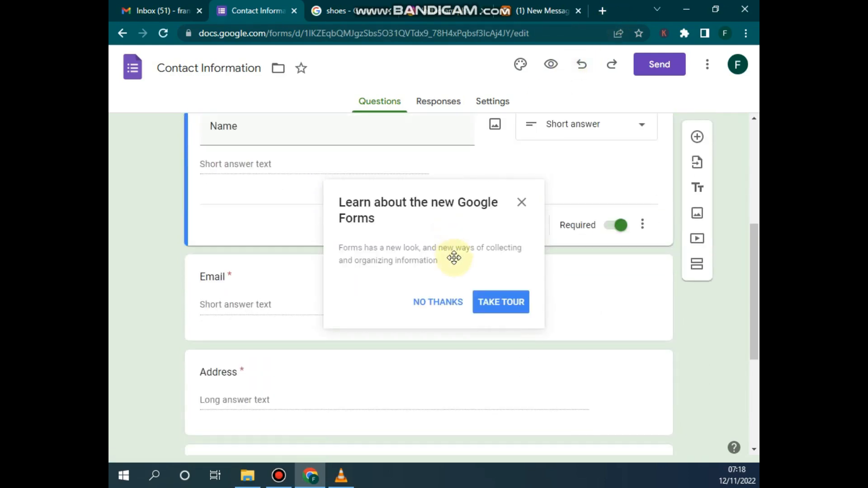
scroll(131, 239, "up", 2)
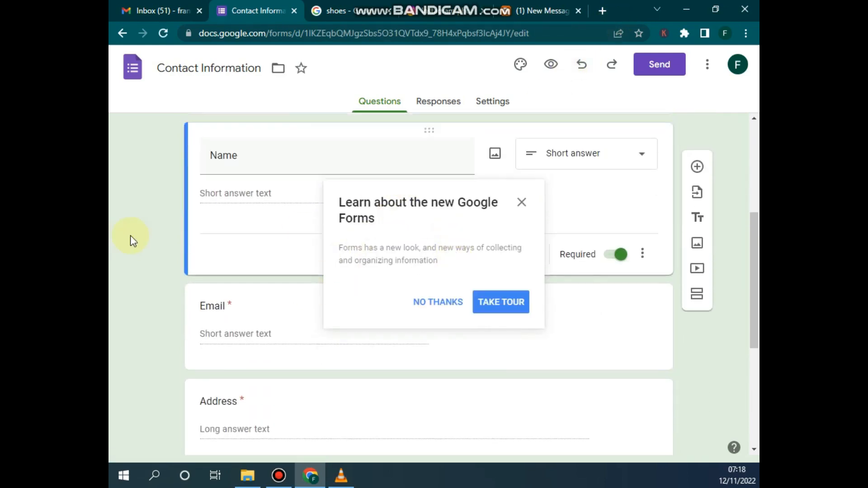
left_click(436, 301)
scroll(392, 305, "up", 4)
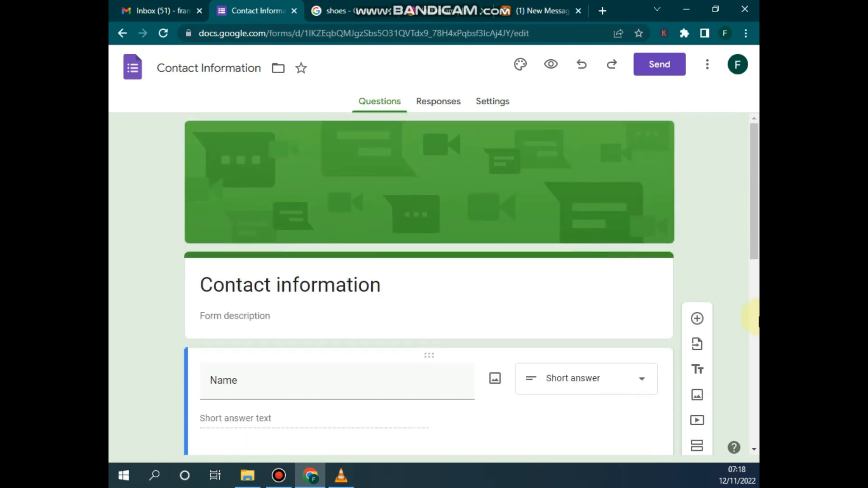
scroll(314, 204, "down", 4)
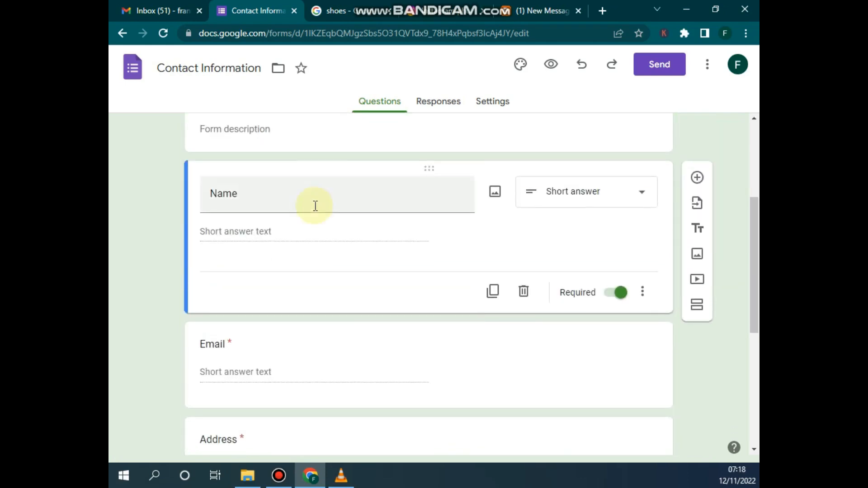
scroll(479, 200, "up", 4)
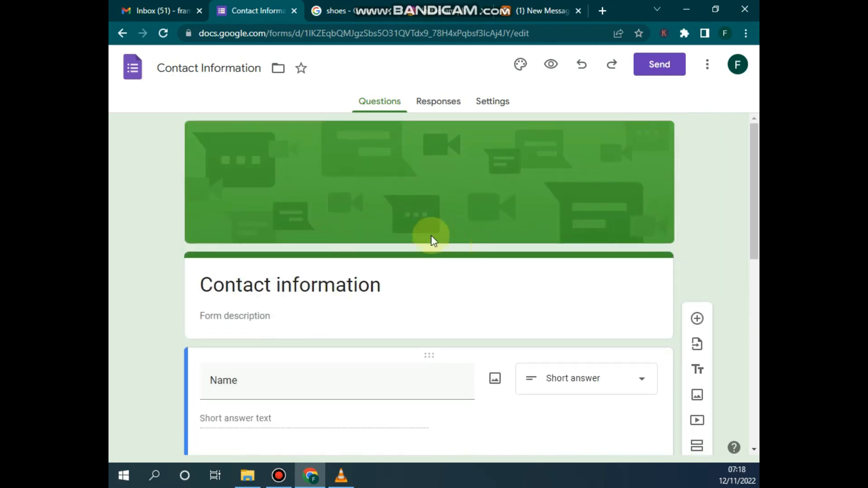
scroll(352, 200, "down", 3)
scroll(348, 236, "up", 3)
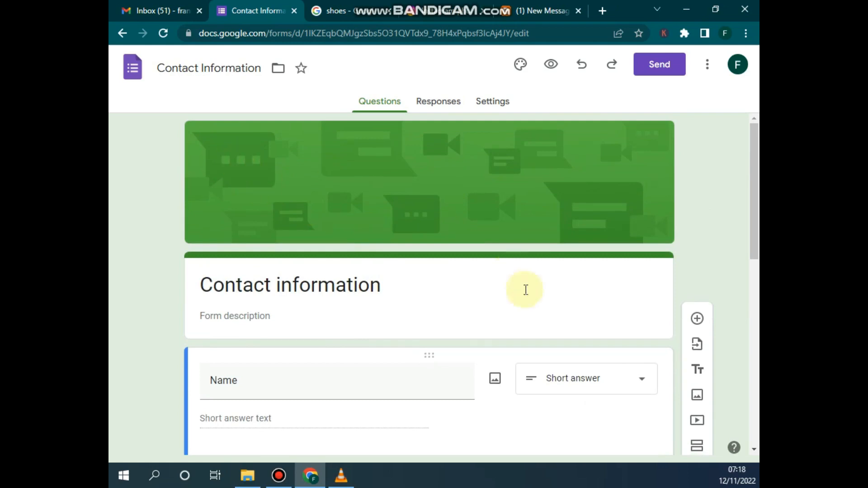
- Replace the form title with "Test form"
left_click(450, 295)
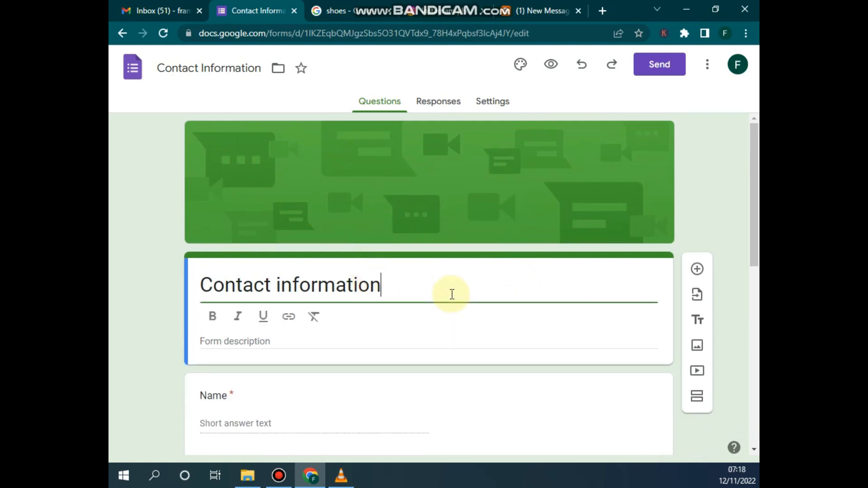
left_click(523, 341)
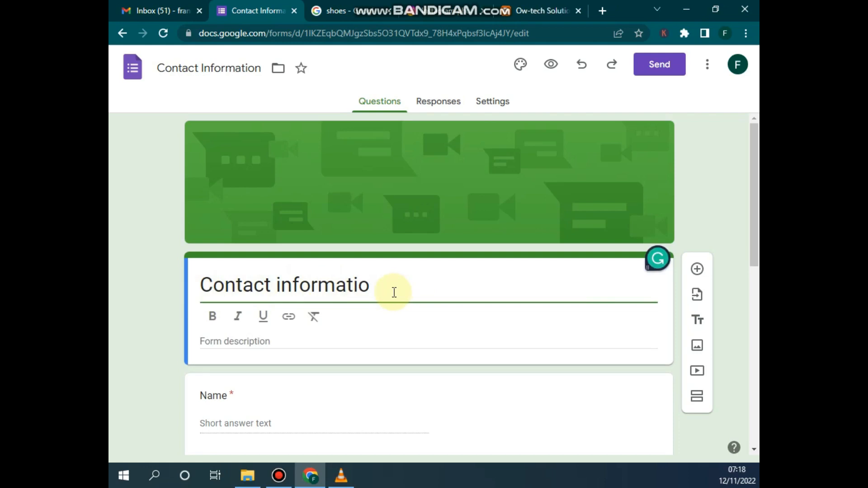
key("BackSpace")
key("BackSpace")
key("BackSpace")
key("BackSpace")
key("BackSpace")
key("BackSpace")
key("BackSpace")
key("BackSpace")
key("BackSpace")
key("BackSpace")
key("BackSpace")
key("BackSpace")
key("BackSpace")
key("BackSpace")
key("BackSpace")
key("BackSpace")
key("BackSpace")
key("BackSpace")
type("Contact Information")
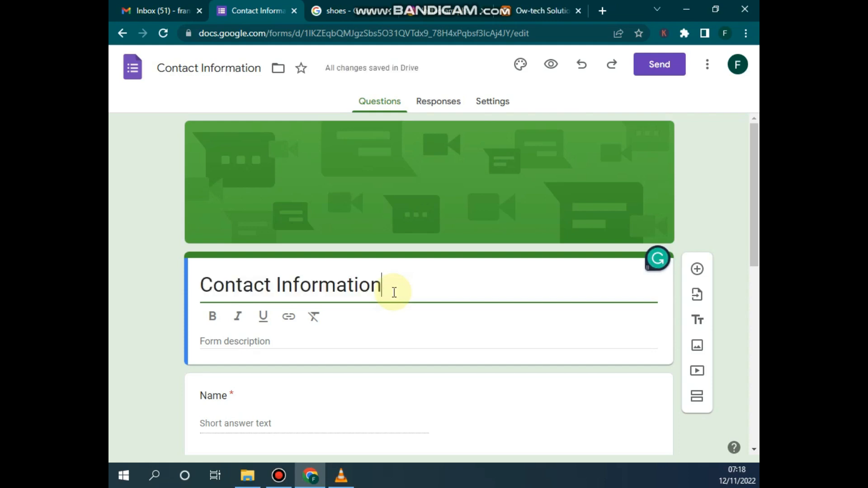
type("Test")
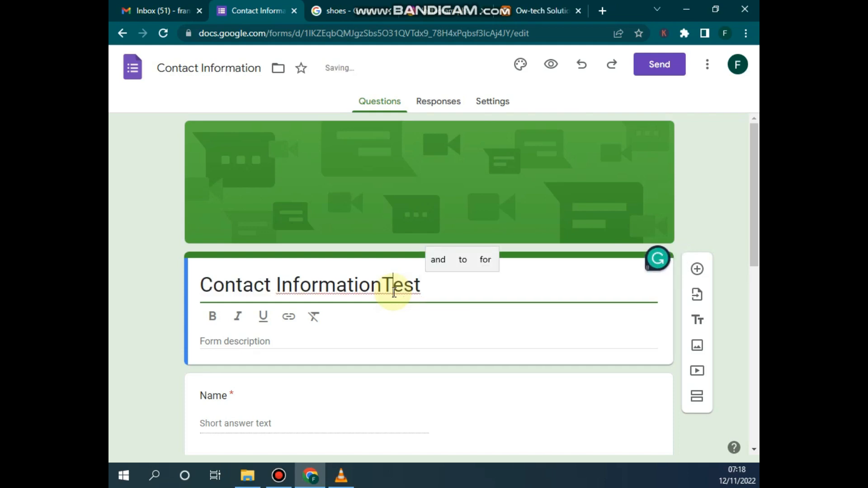
key("BackSpace")
key("BackSpace")
key("BackSpace")
key("BackSpace")
key("BackSpace")
key("BackSpace")
key("BackSpace")
key("BackSpace")
key("BackSpace")
key("BackSpace")
key("BackSpace")
key("BackSpace")
key("BackSpace")
key("BackSpace")
key("BackSpace")
key("BackSpace")
key("BackSpace")
key("BackSpace")
key("BackSpace")
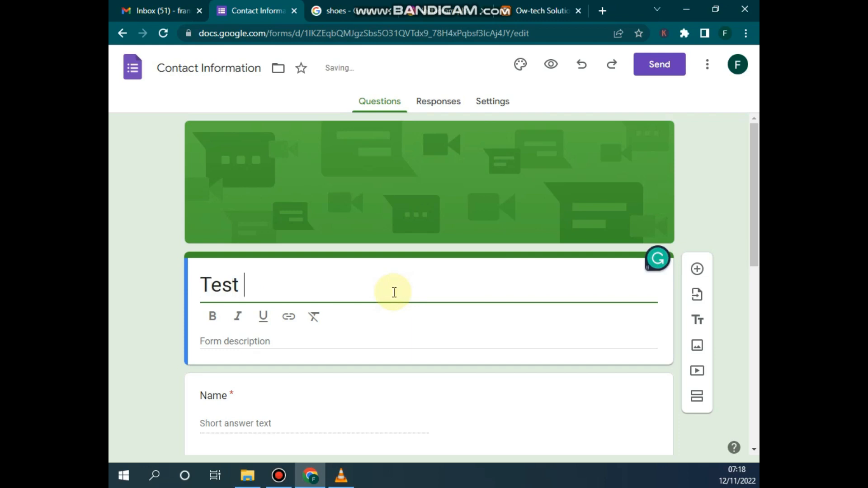
type("form")
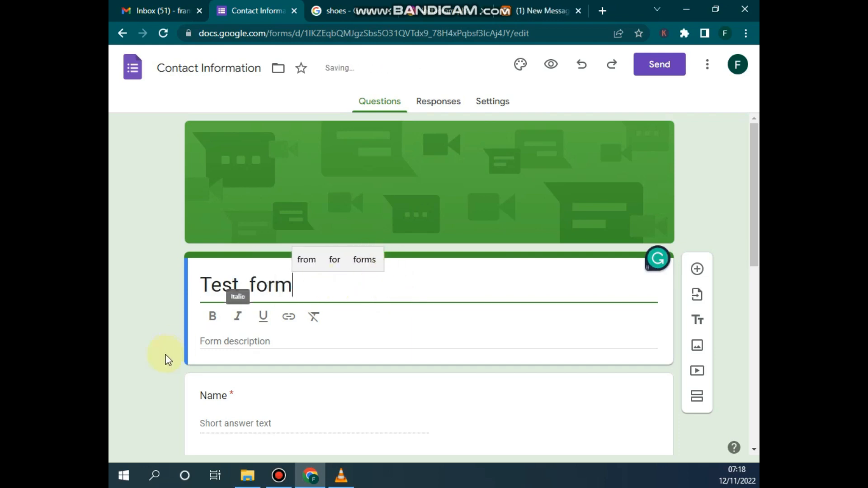
- Enter "customer feedback" as the form description
left_click(221, 341)
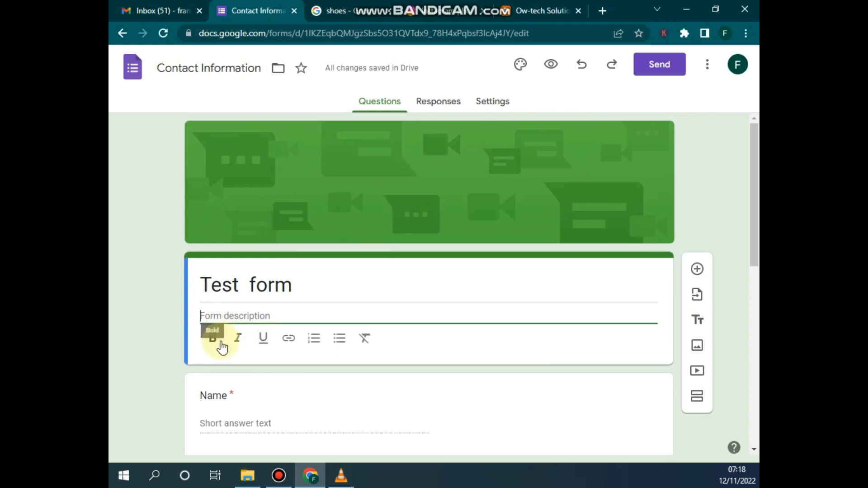
type("cus")
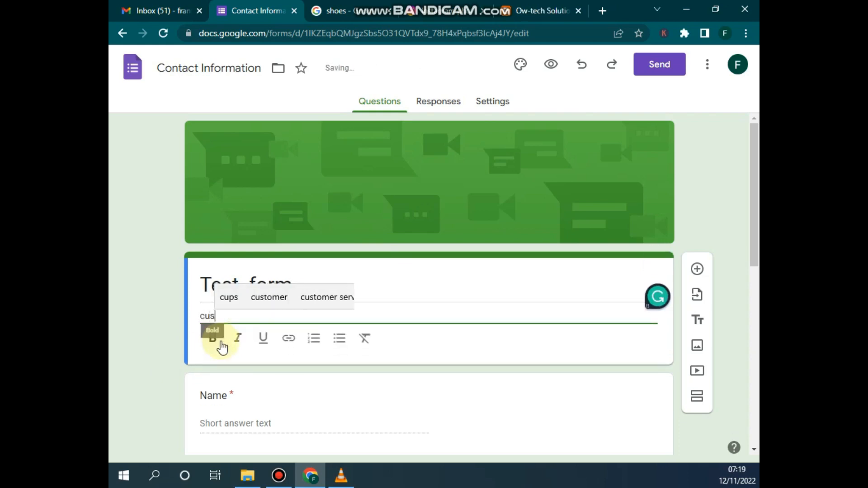
type("tom")
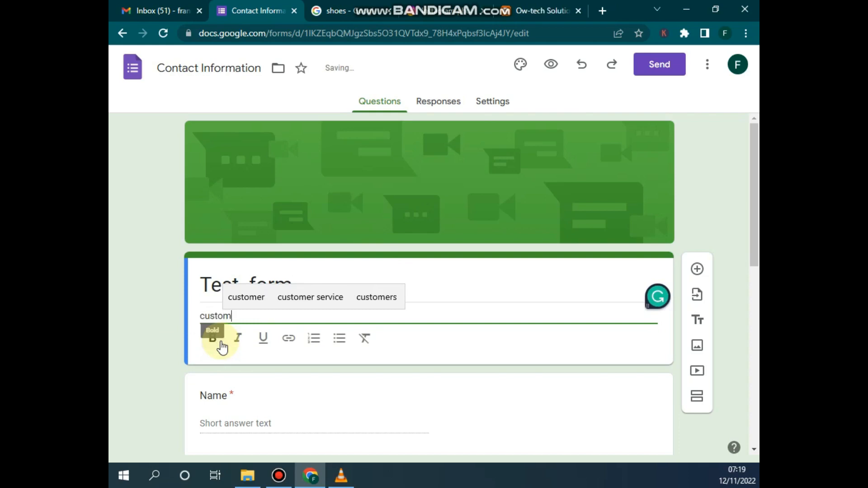
type("er feedb")
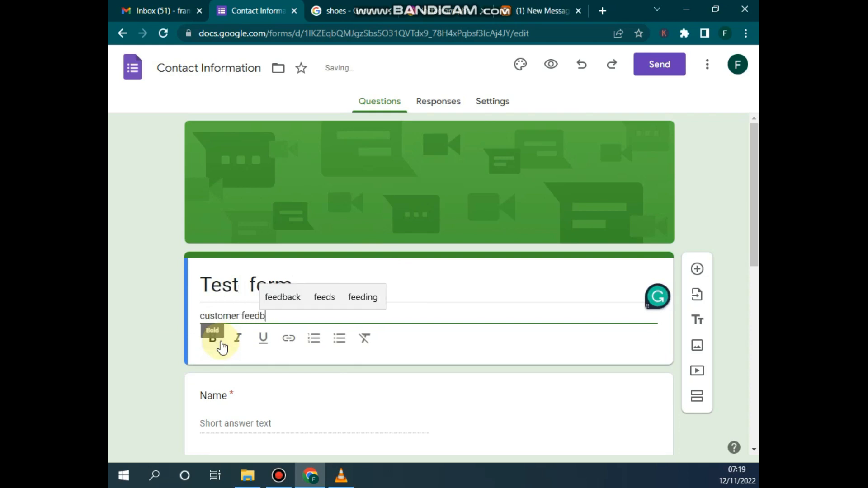
type("ack")
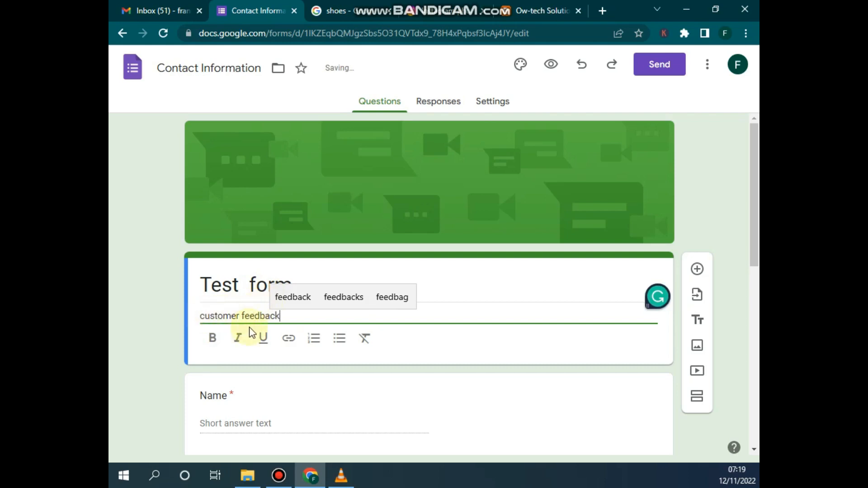
left_click(316, 307)
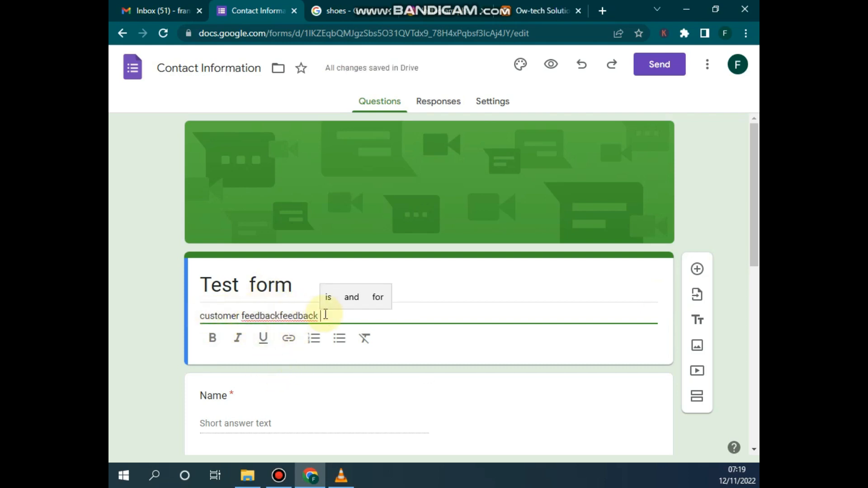
key("BackSpace")
key("BackSpace")
key("BackSpace")
key("BackSpace")
key("BackSpace")
key("BackSpace")
key("BackSpace")
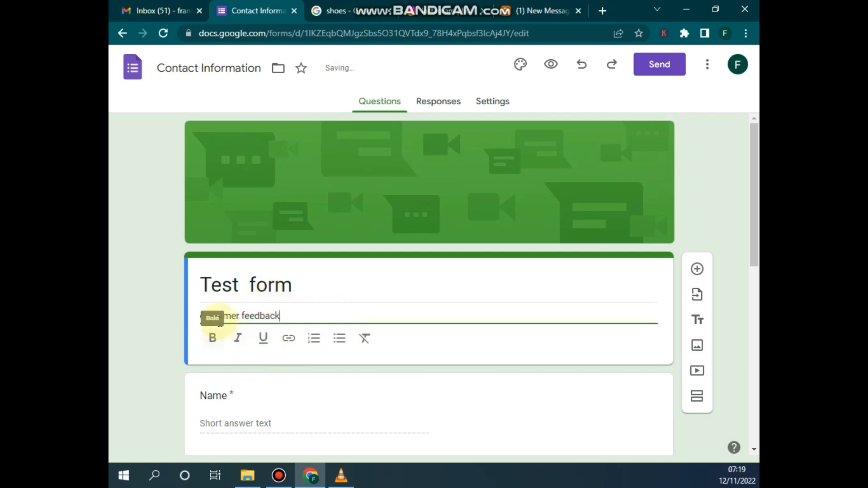
- Make both the form description and the form title bold
left_click_drag(286, 315, 194, 315)
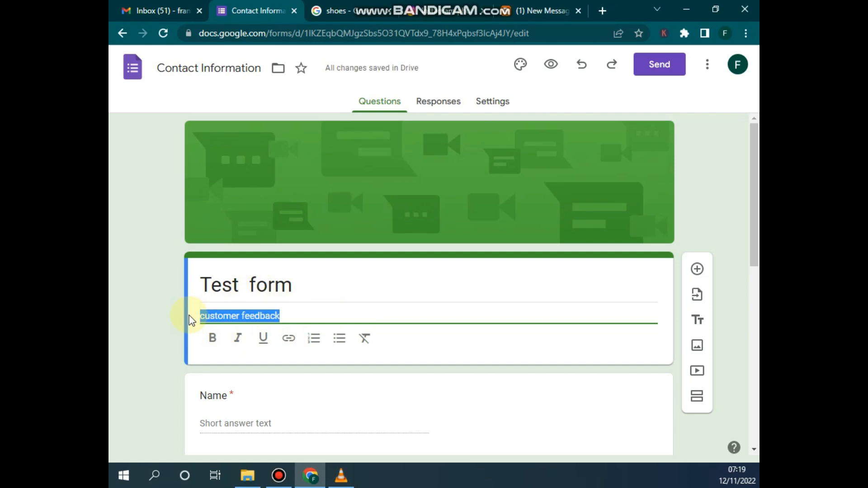
left_click(212, 338)
left_click(313, 285)
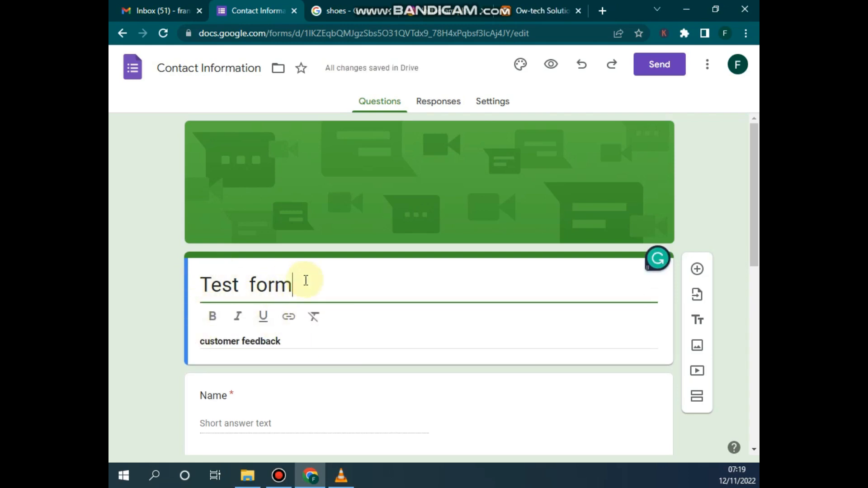
left_click_drag(305, 281, 198, 283)
left_click(212, 316)
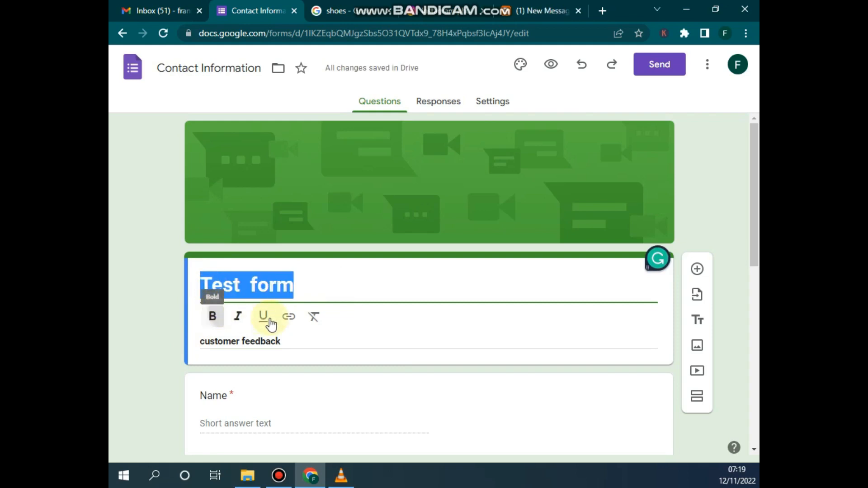
left_click(315, 286)
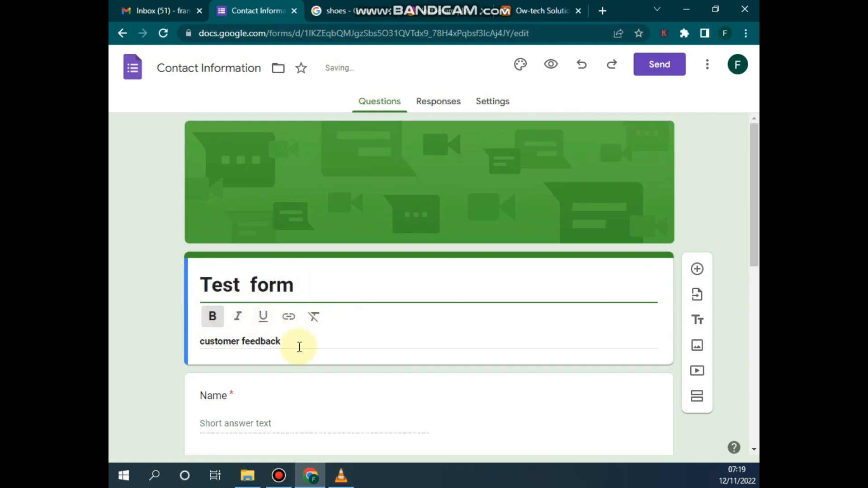
- Examine the text formatting options available for the form description
triple_click(277, 341)
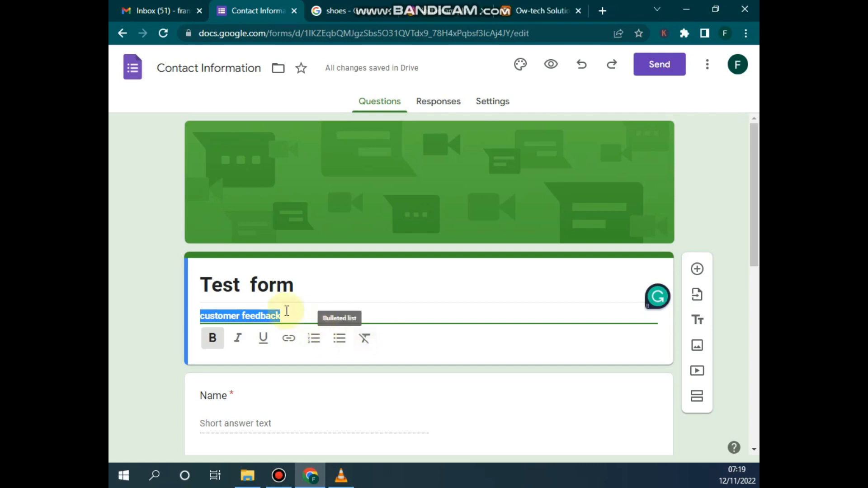
scroll(246, 327, "down", 5)
scroll(244, 246, "up", 3)
scroll(298, 267, "up", 3)
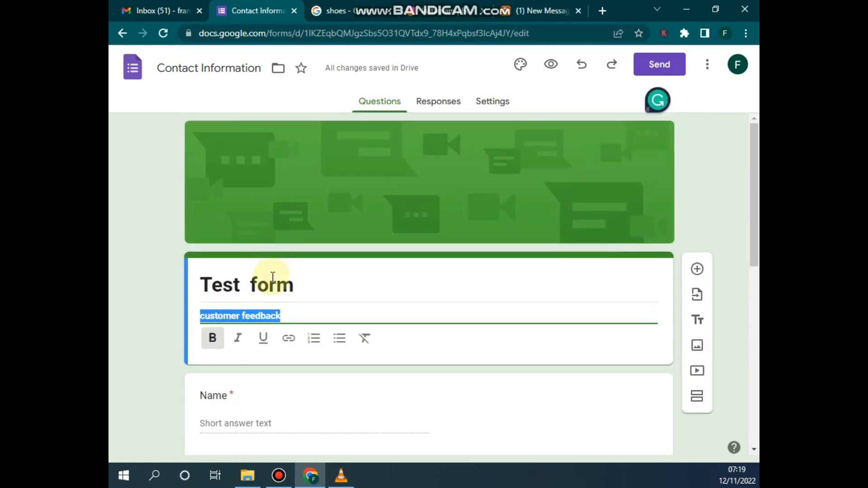
- Open the Name question for editing and examine its title field, text formatting options and answer settings
scroll(265, 280, "down", 4)
left_click(226, 238)
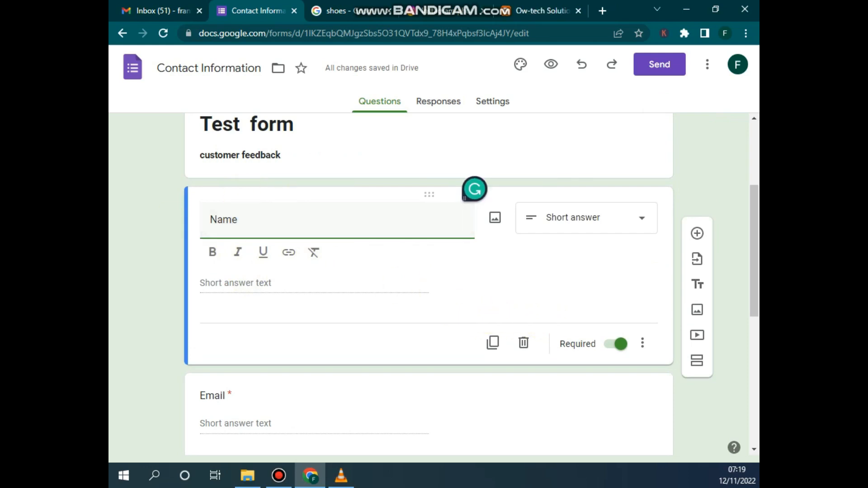
left_click(144, 245)
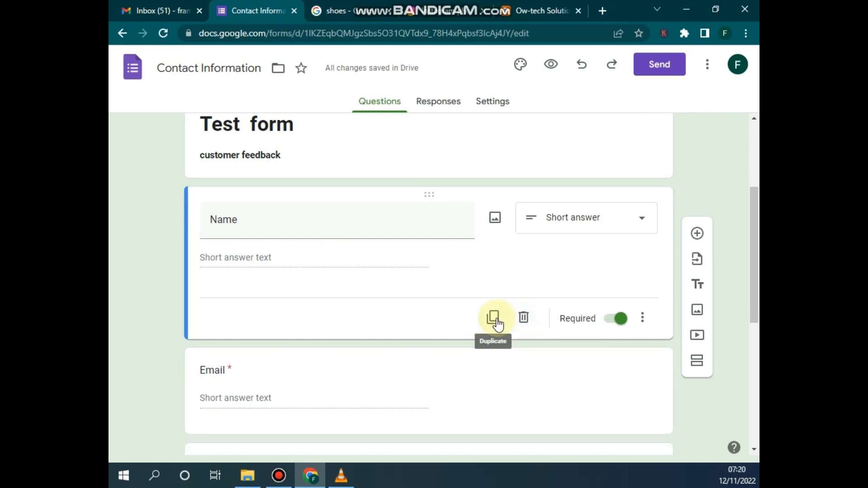
left_click(251, 222)
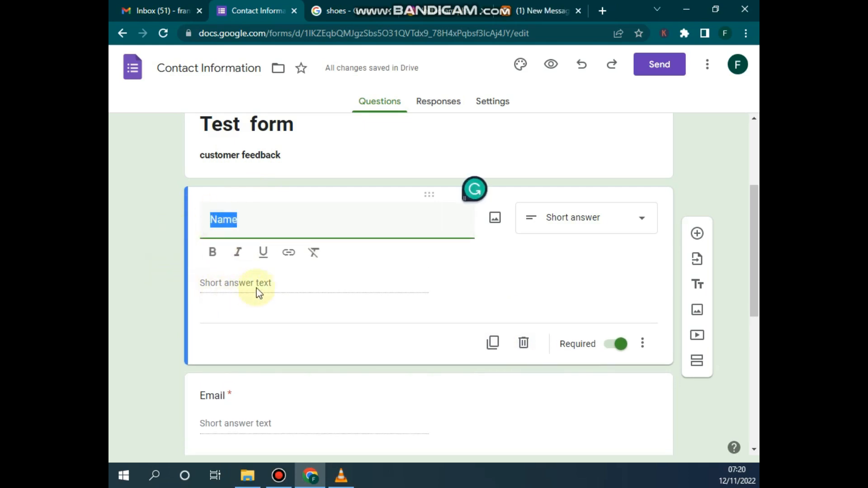
left_click(266, 288)
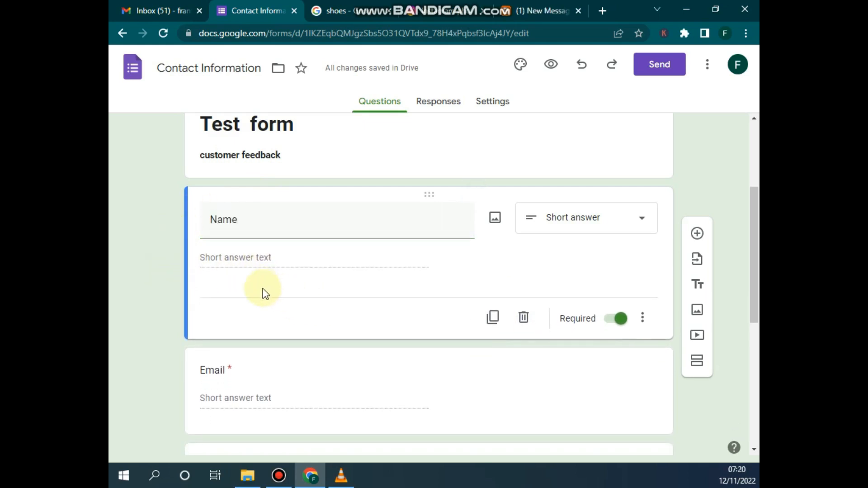
left_click(234, 219)
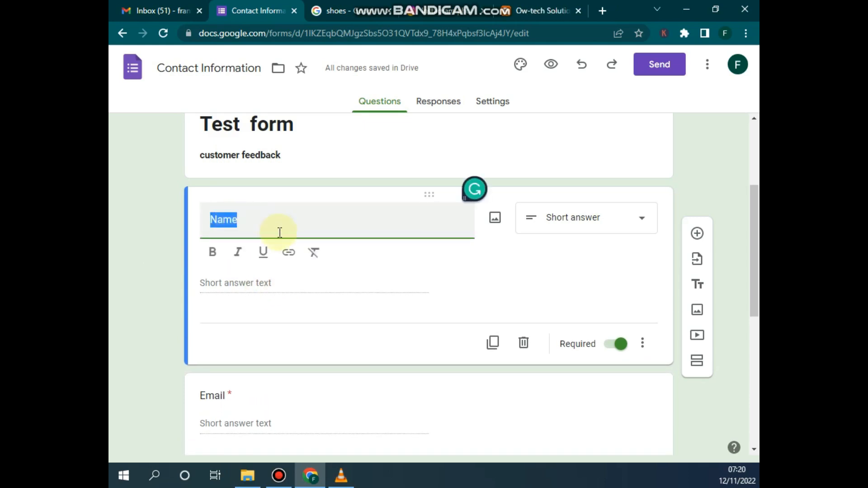
left_click(277, 219)
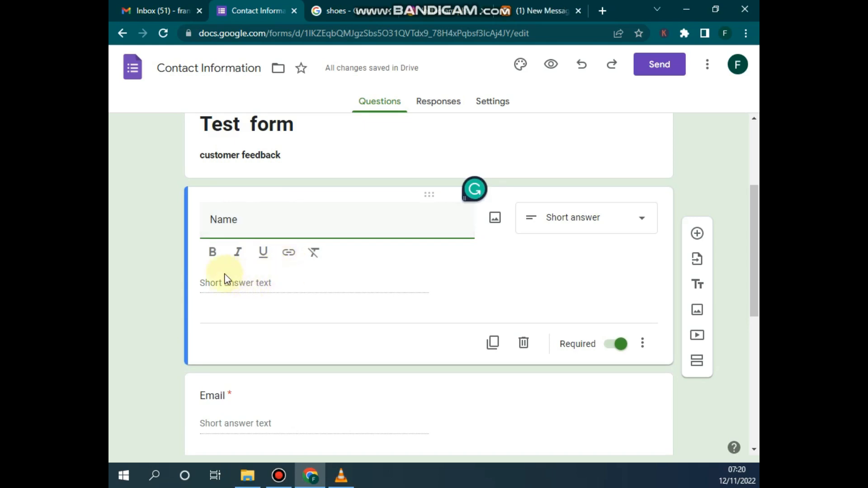
- Change the Name question's type to Dropdown and add a second answer option
left_click(629, 220)
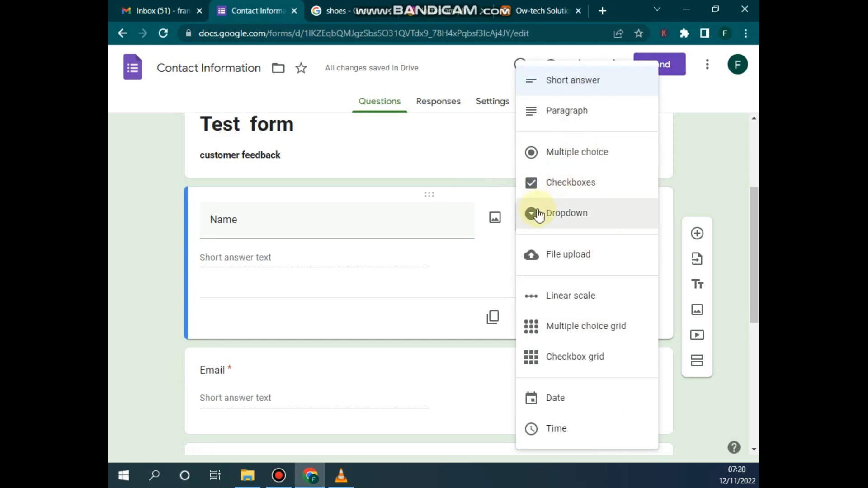
left_click(543, 230)
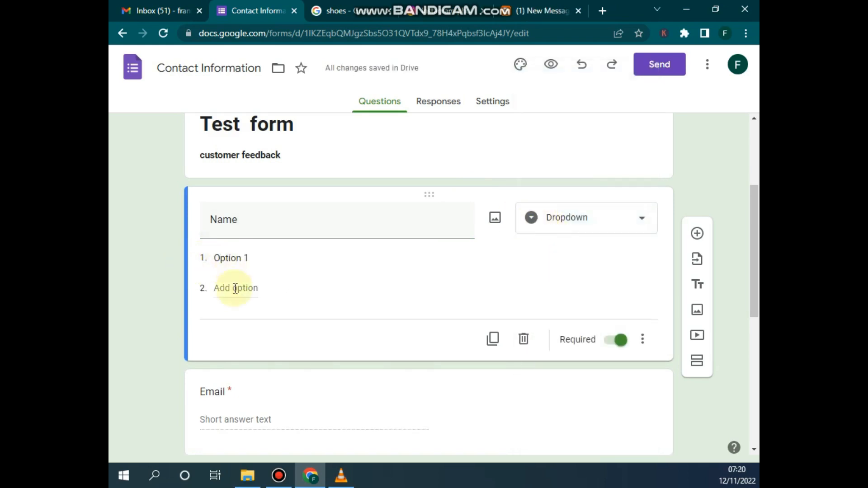
left_click(232, 257)
left_click(240, 290)
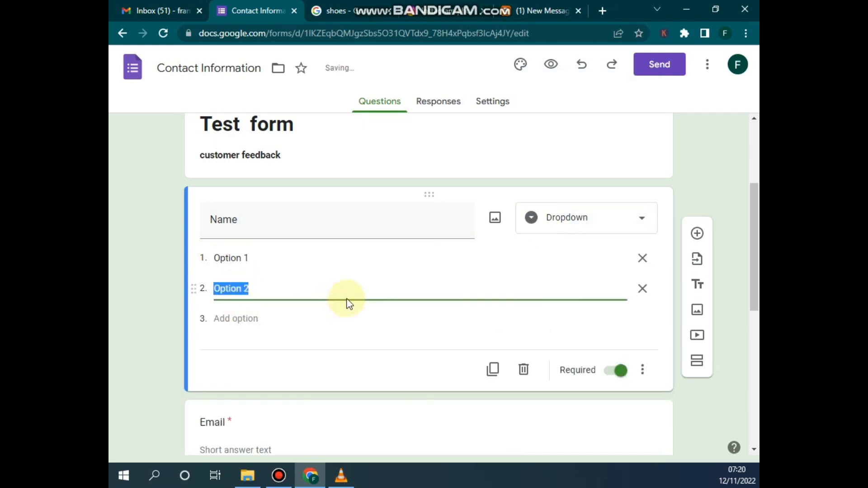
- Change the Name question's type to File upload and agree to let respondents upload files to Drive
left_click(639, 291)
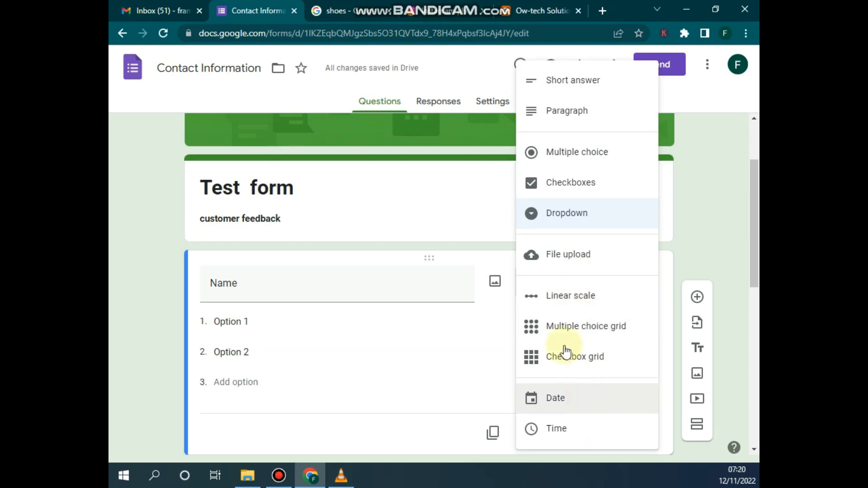
left_click(568, 249)
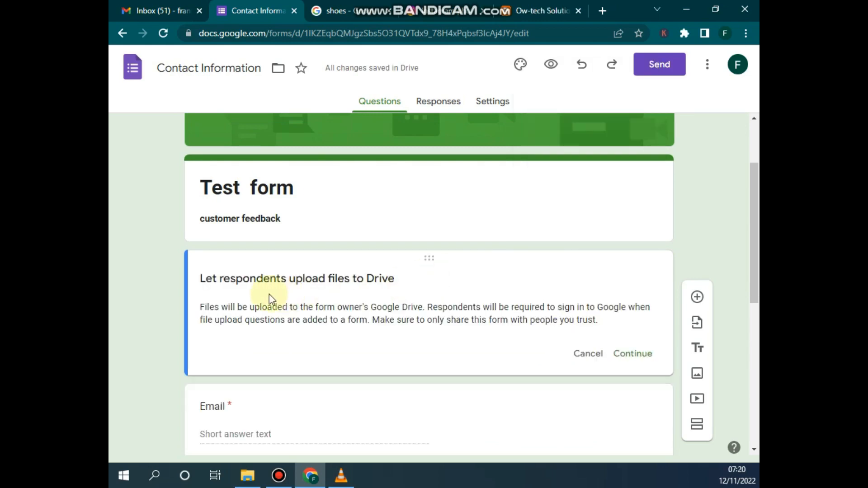
scroll(316, 307, "down", 1)
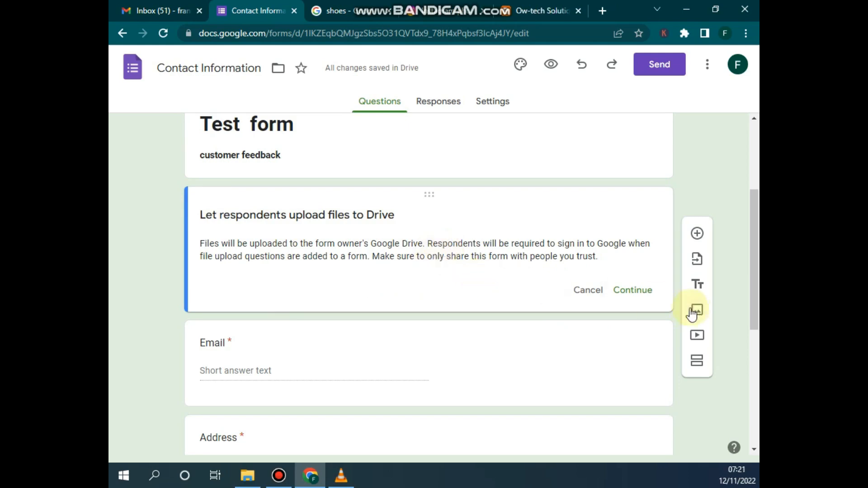
left_click(638, 295)
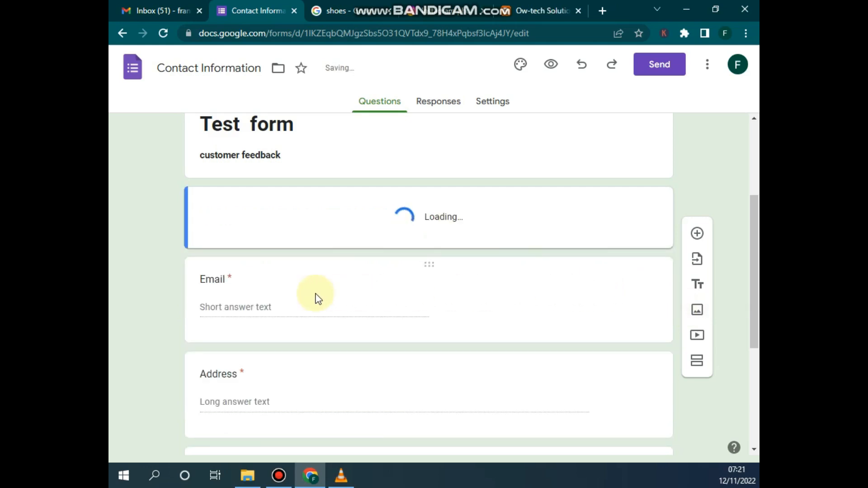
scroll(384, 281, "down", 1)
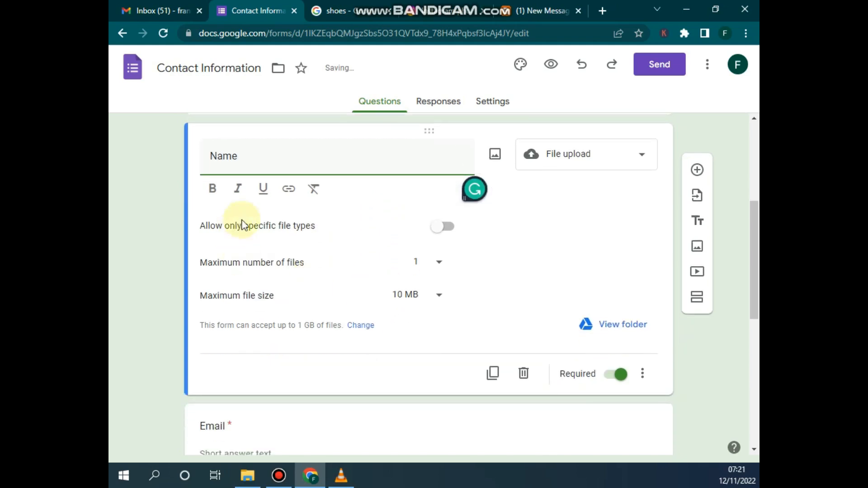
- Set the maximum file size of the Name upload question to 1 MB
scroll(341, 272, "up", 1)
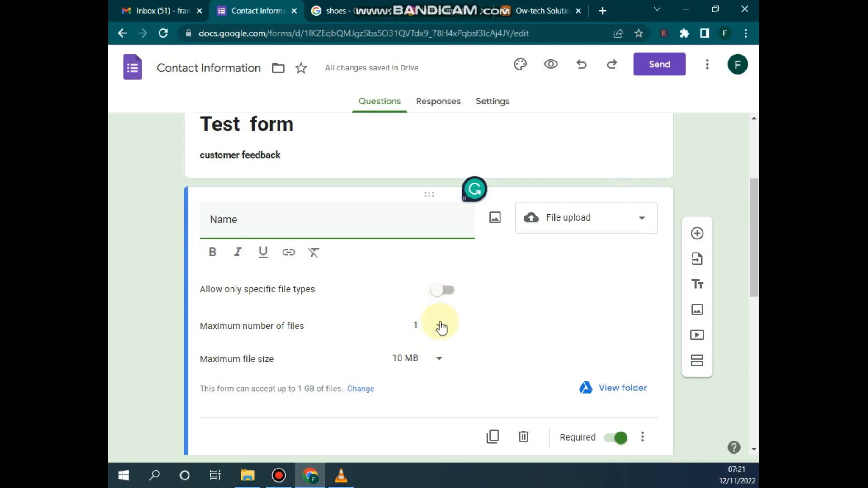
left_click(439, 362)
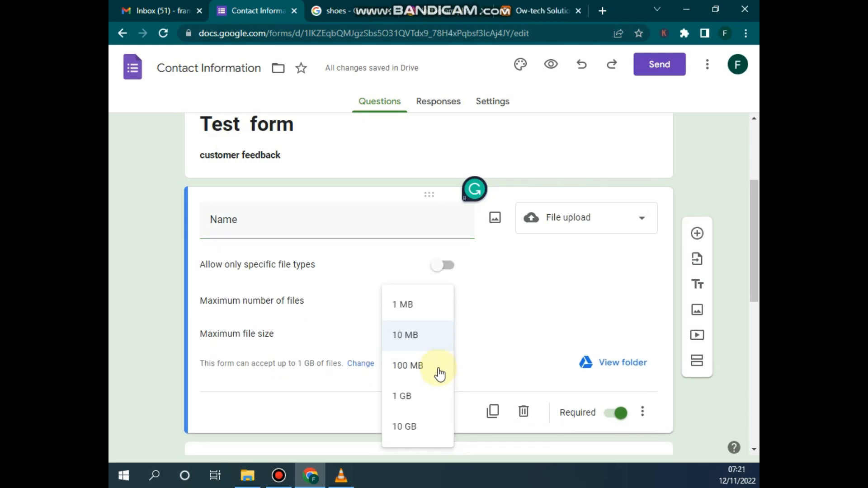
left_click(411, 305)
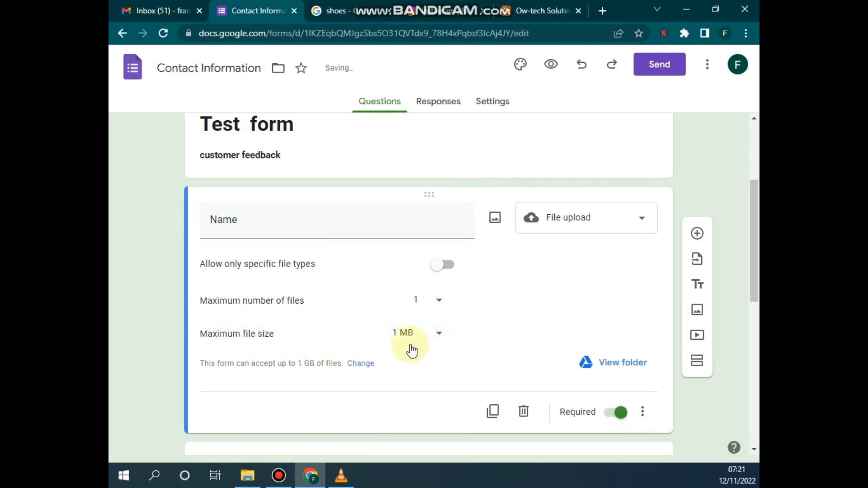
left_click(431, 338)
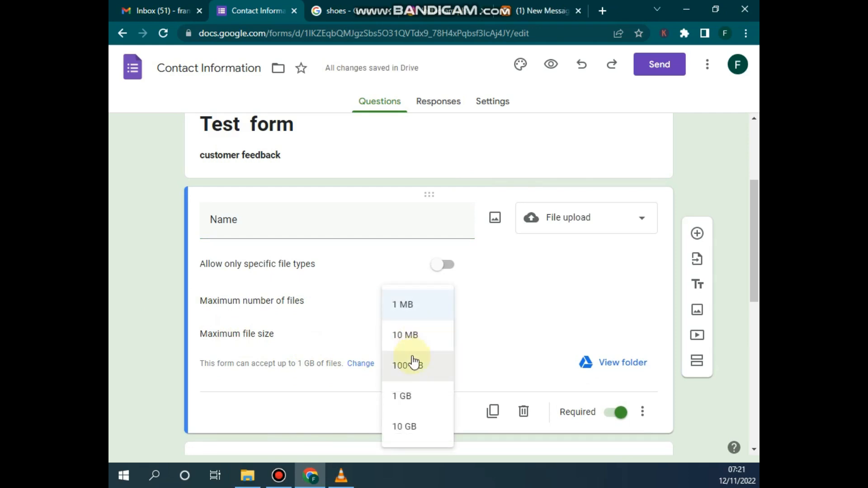
left_click(540, 321)
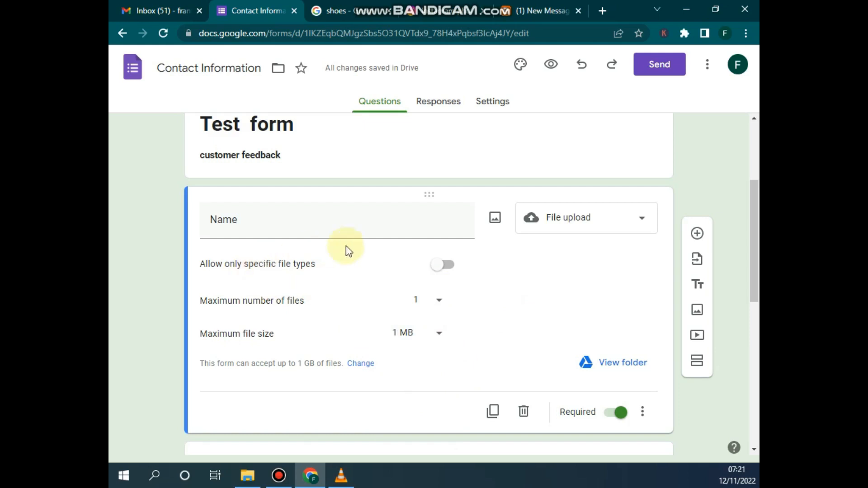
- Restrict the Name question's uploads to specific file types and allow only Image files
left_click(441, 266)
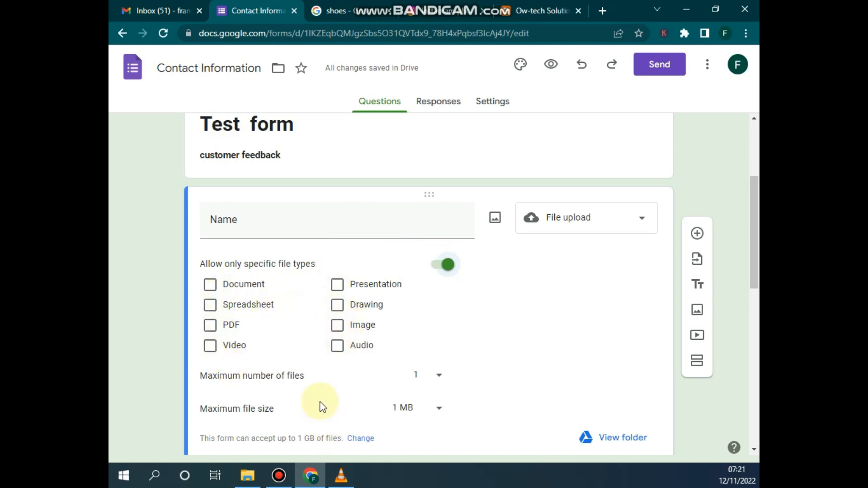
left_click(336, 326)
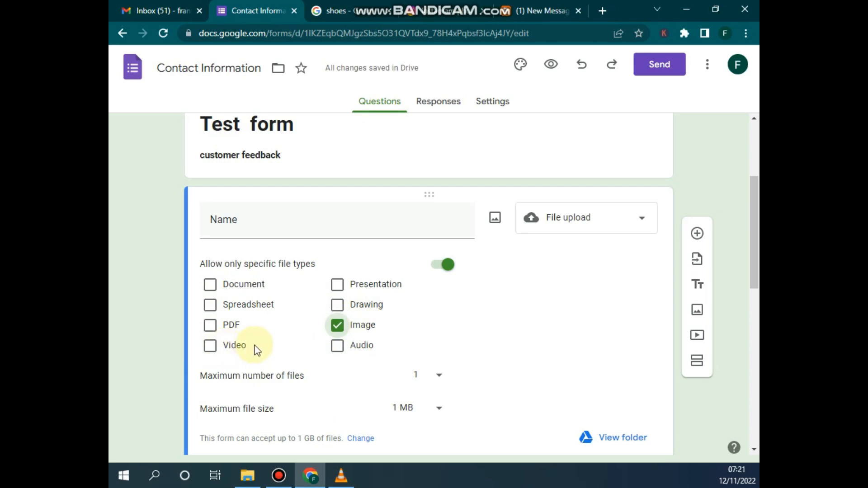
left_click(337, 326)
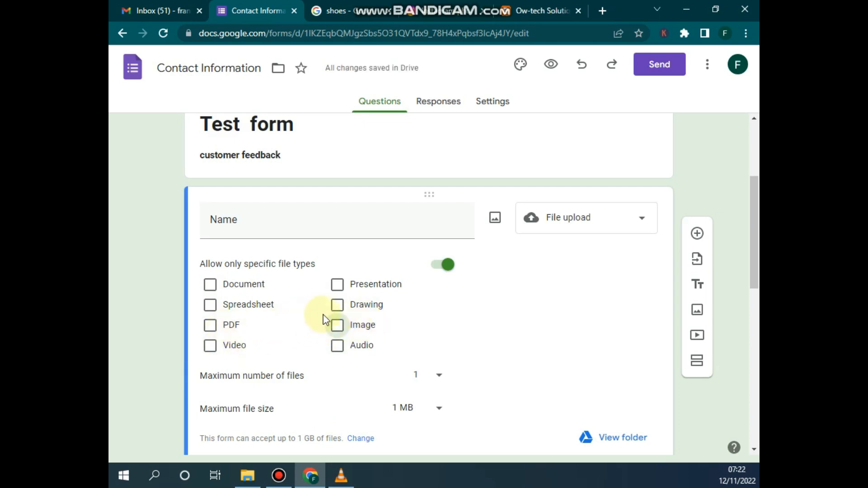
left_click(337, 325)
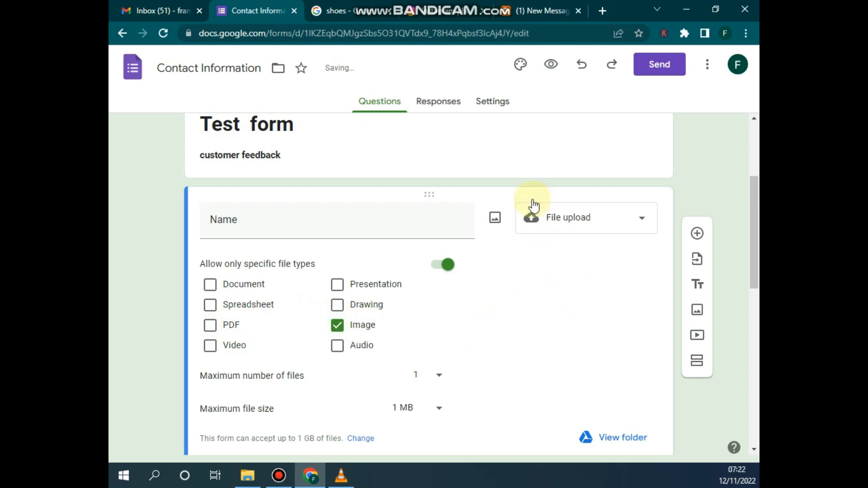
- Review the available question types, the Name question's upload settings and the remaining questions in the form
scroll(461, 202, "down", 1)
left_click(641, 156)
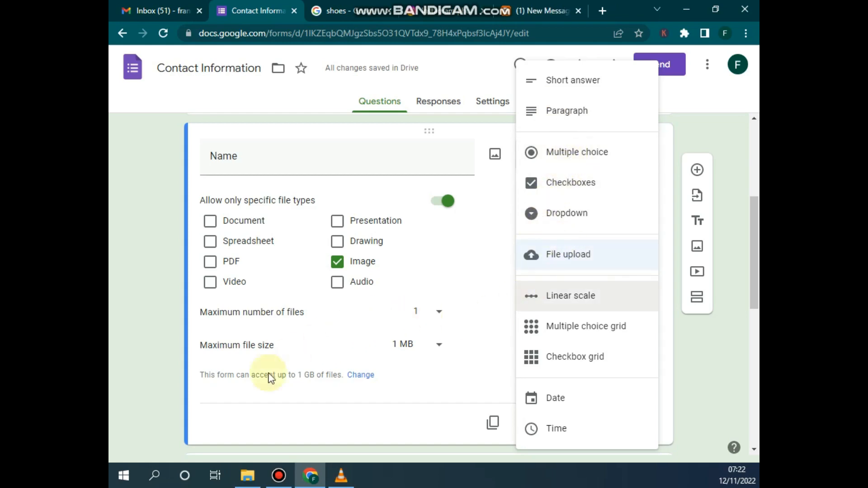
scroll(427, 284, "up", 5)
scroll(397, 296, "down", 8)
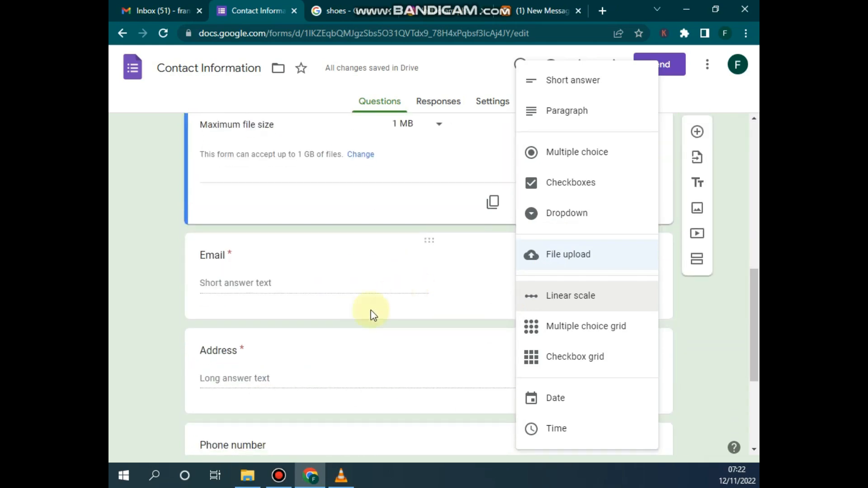
left_click(156, 311)
scroll(266, 271, "up", 4)
scroll(380, 257, "up", 2)
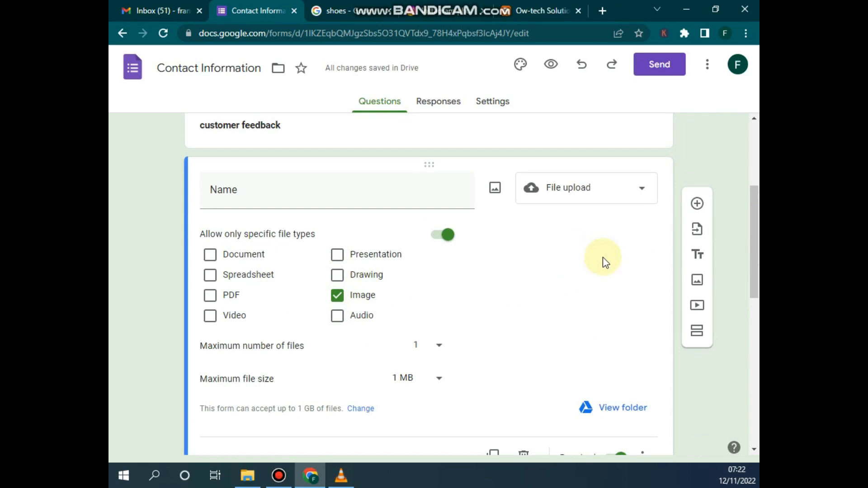
scroll(402, 233, "down", 2)
scroll(401, 262, "down", 2)
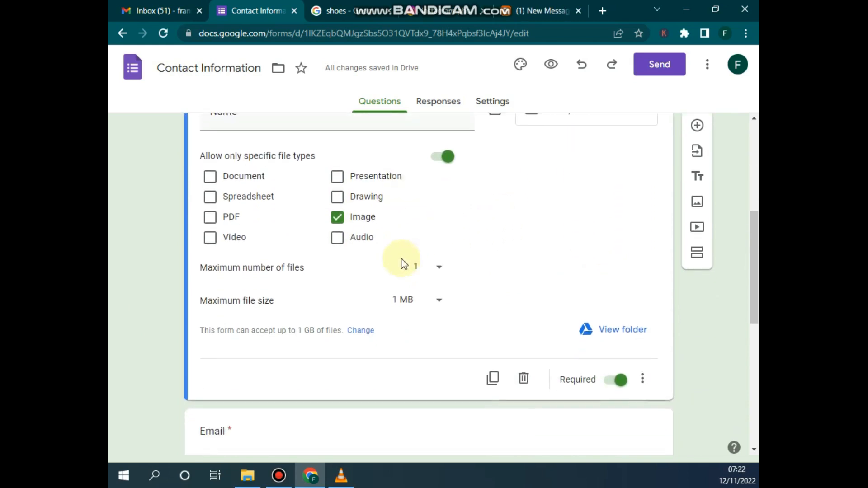
scroll(298, 316, "down", 2)
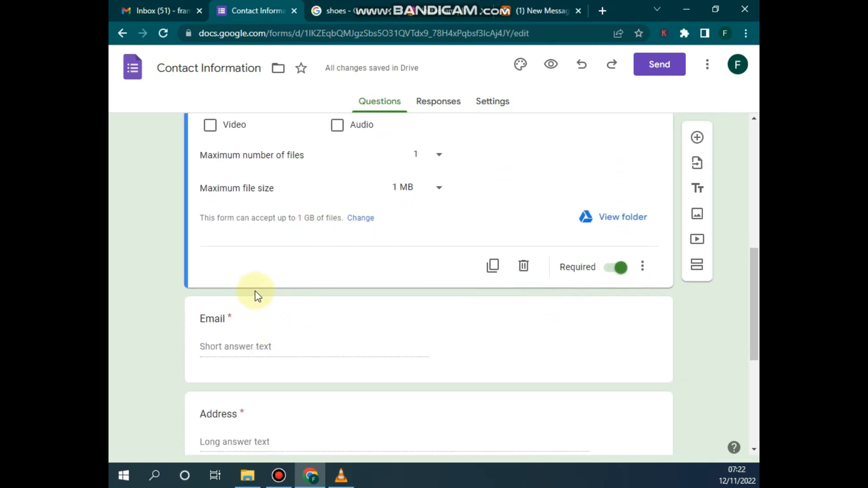
scroll(254, 302, "down", 4)
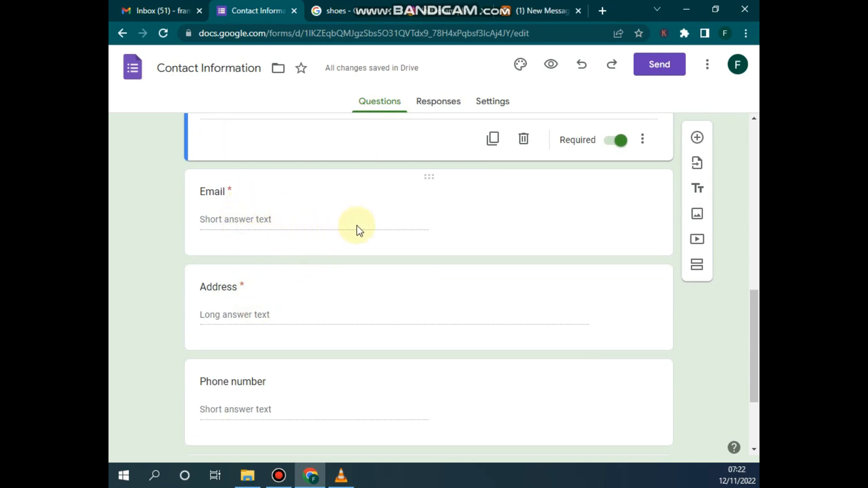
- Open the Email question and examine its available question types and response validation, including the questions below it
scroll(349, 199, "up", 3)
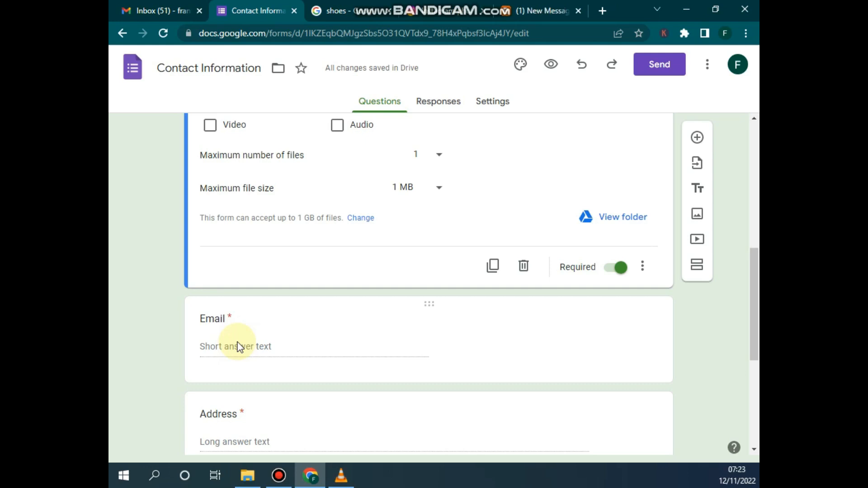
left_click(217, 355)
left_click(145, 304)
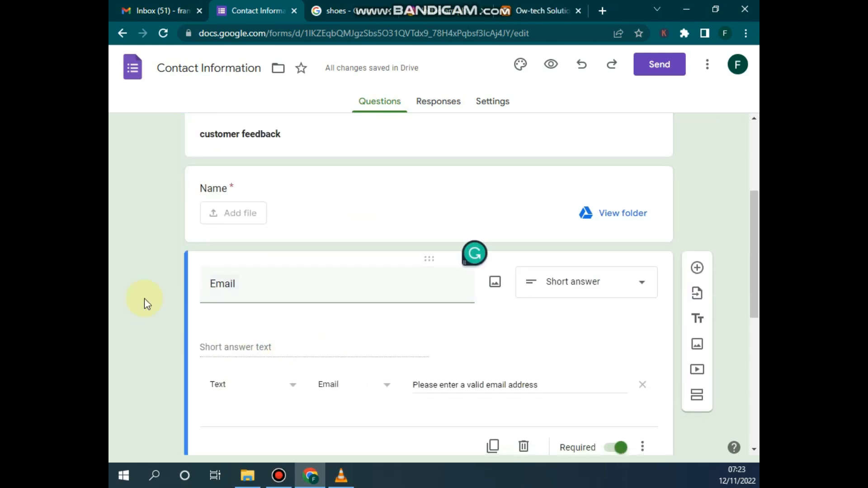
left_click(299, 288)
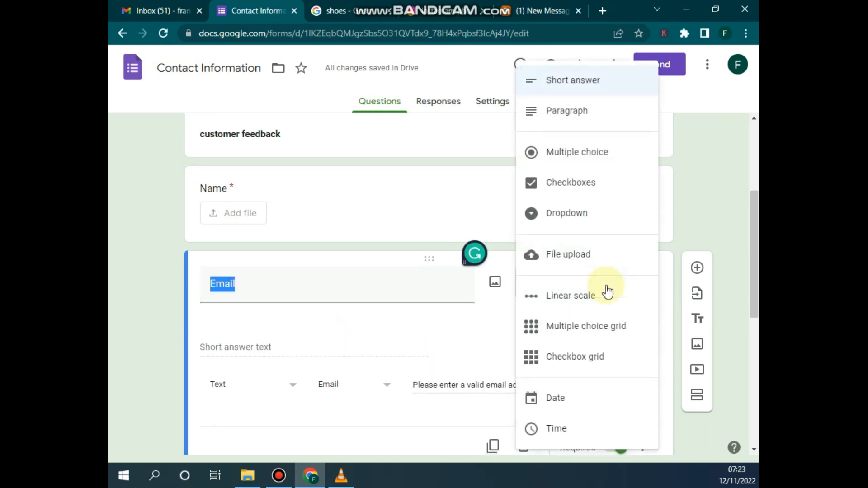
left_click(606, 292)
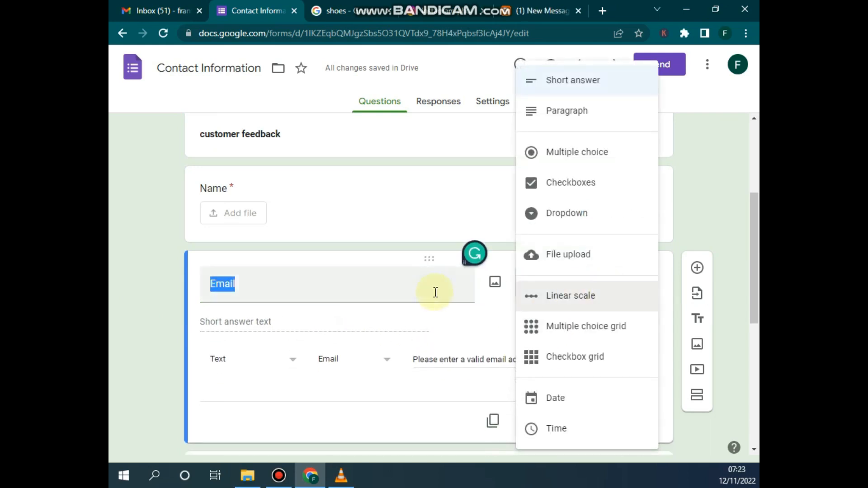
left_click(153, 298)
scroll(356, 335, "down", 3)
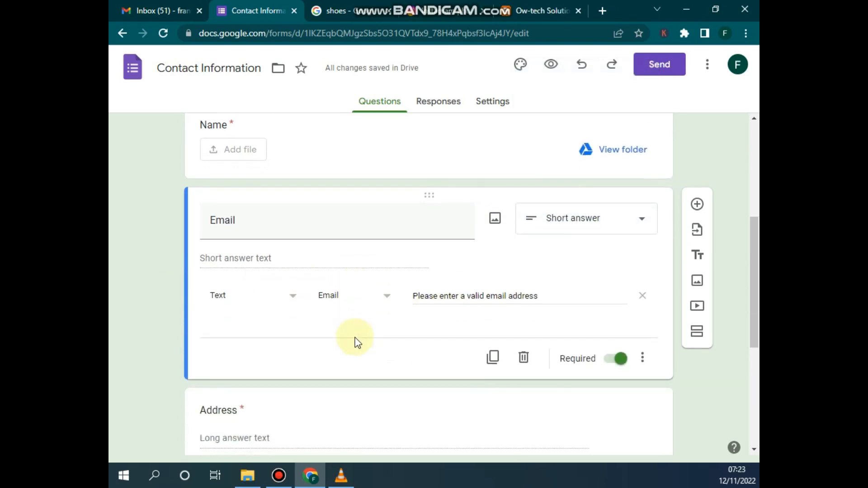
scroll(345, 316, "down", 3)
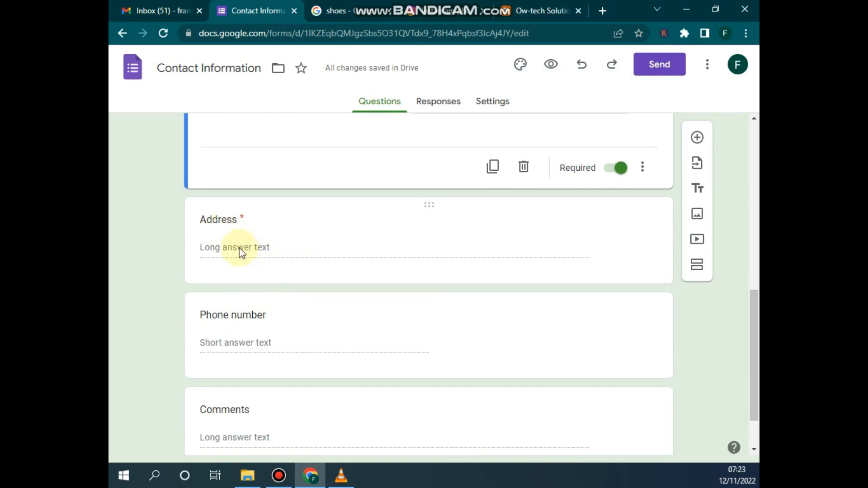
- Make the Address question optional by turning off its Required setting
left_click(352, 227)
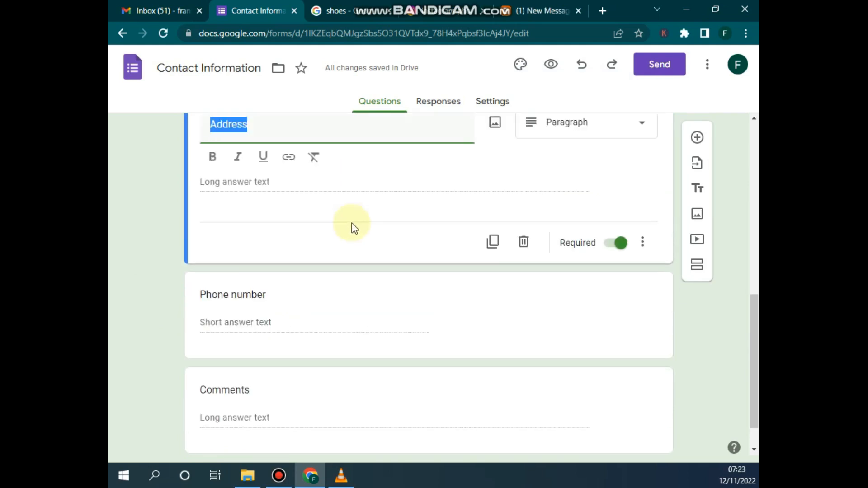
scroll(308, 267, "up", 2)
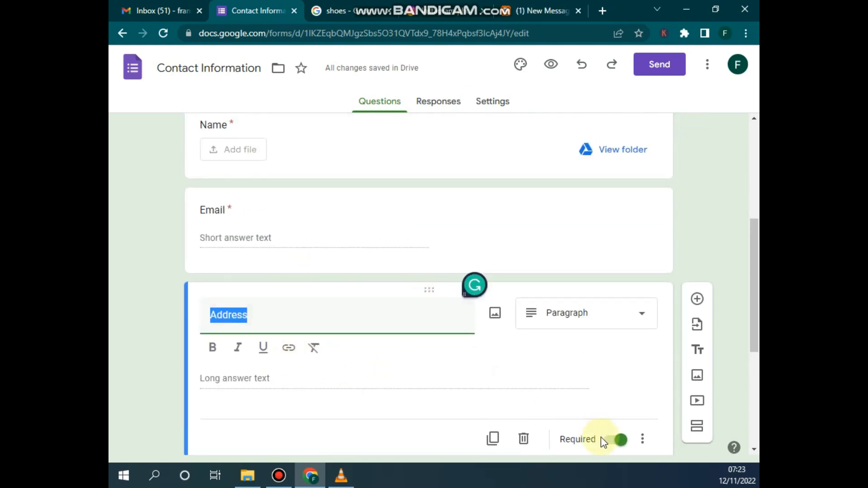
left_click(621, 447)
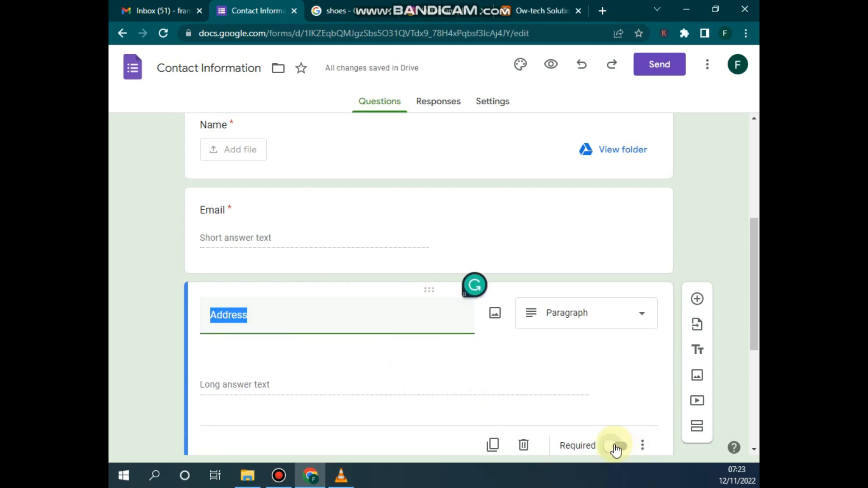
left_click(621, 416)
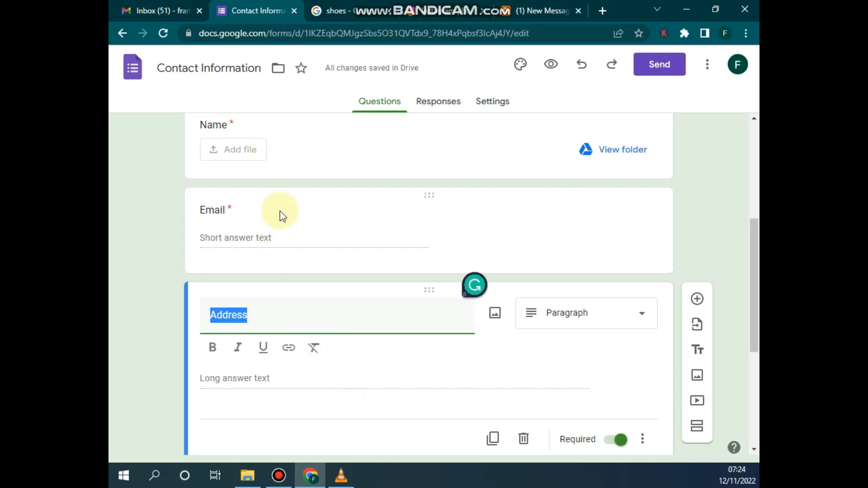
scroll(335, 328, "down", 1)
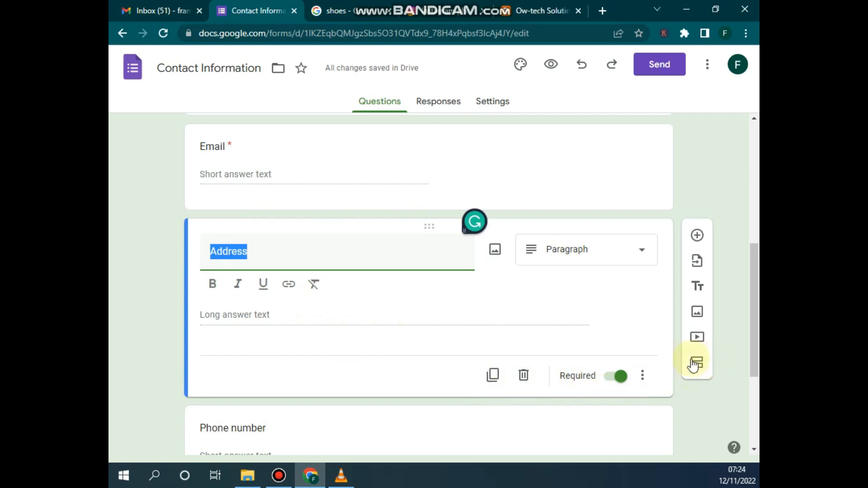
left_click(620, 377)
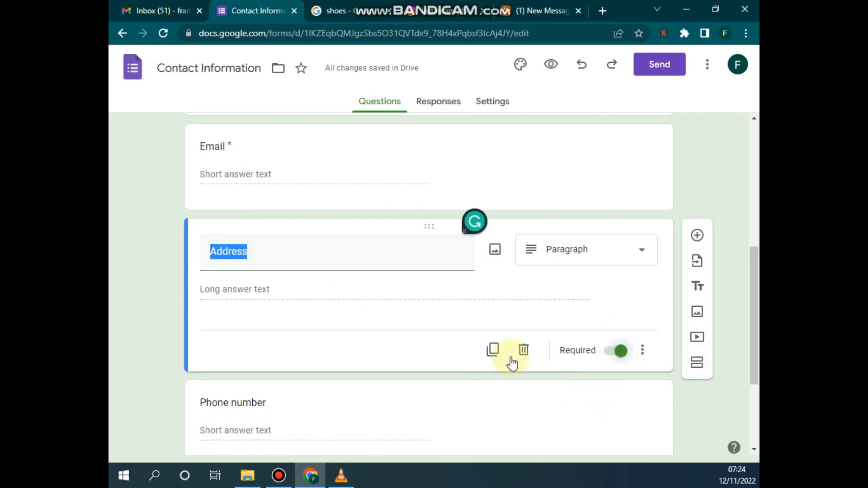
left_click(615, 351)
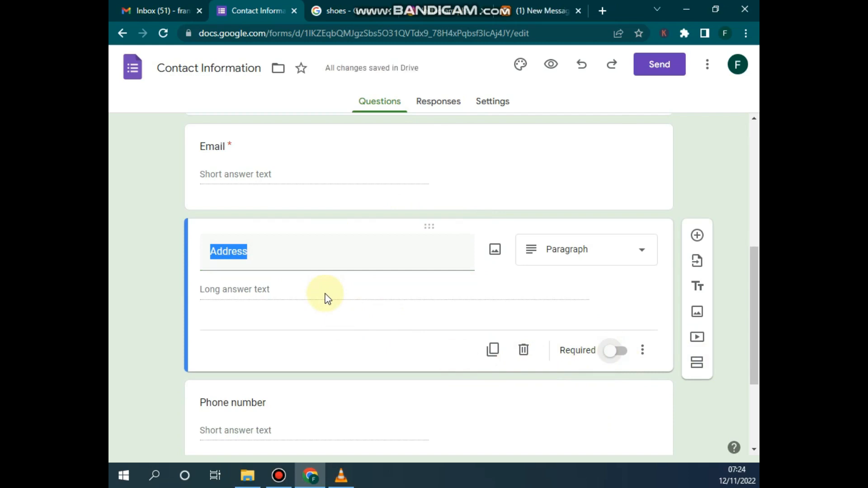
- Duplicate the Phone number question and select the title text of the copy
scroll(317, 284, "down", 3)
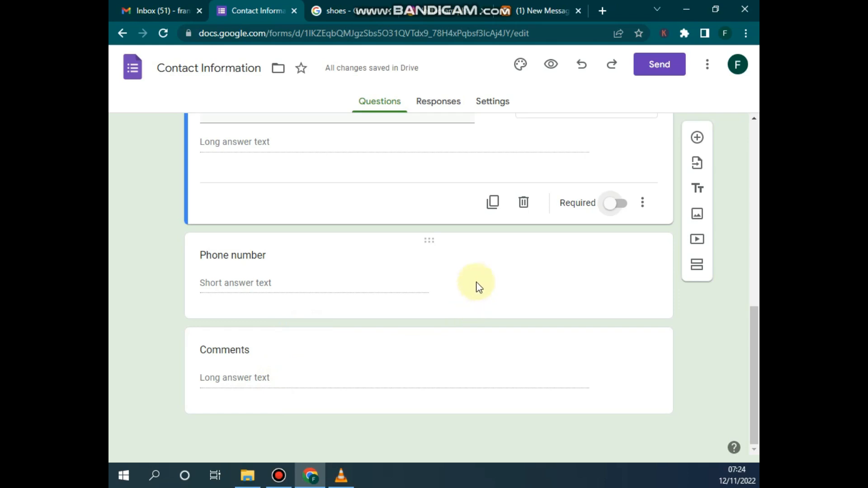
left_click(401, 281)
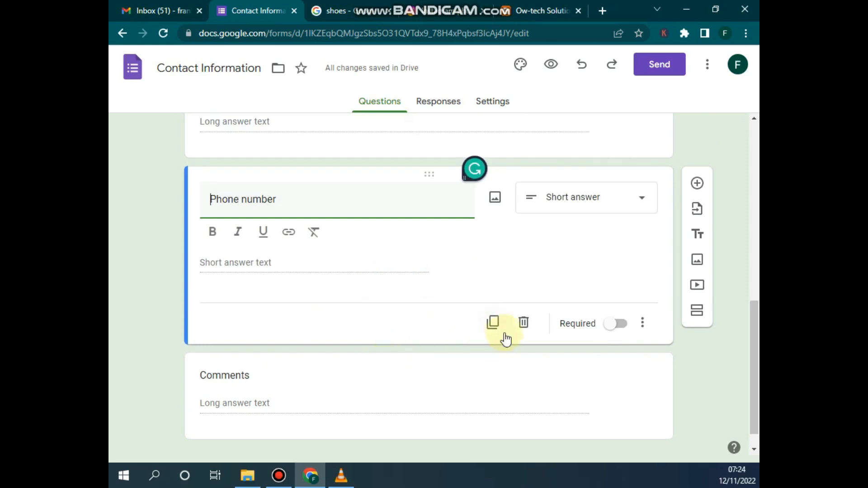
left_click(492, 323)
scroll(262, 352, "up", 1)
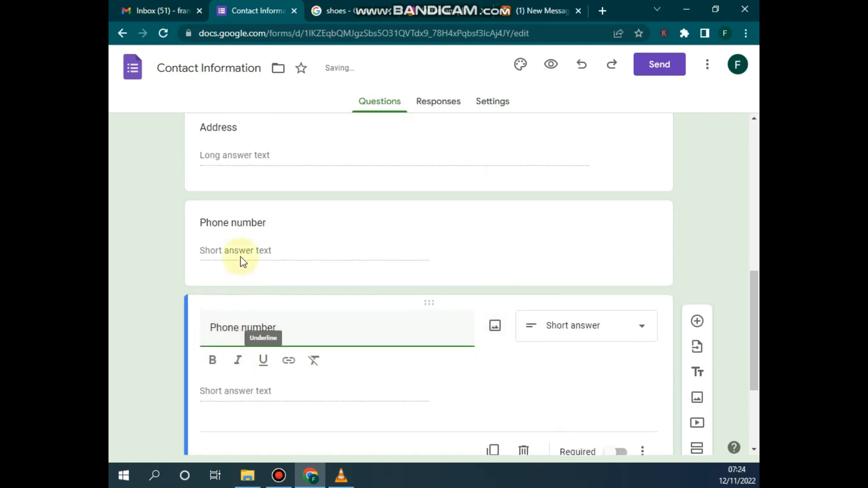
scroll(275, 336, "up", 3)
scroll(275, 337, "down", 1)
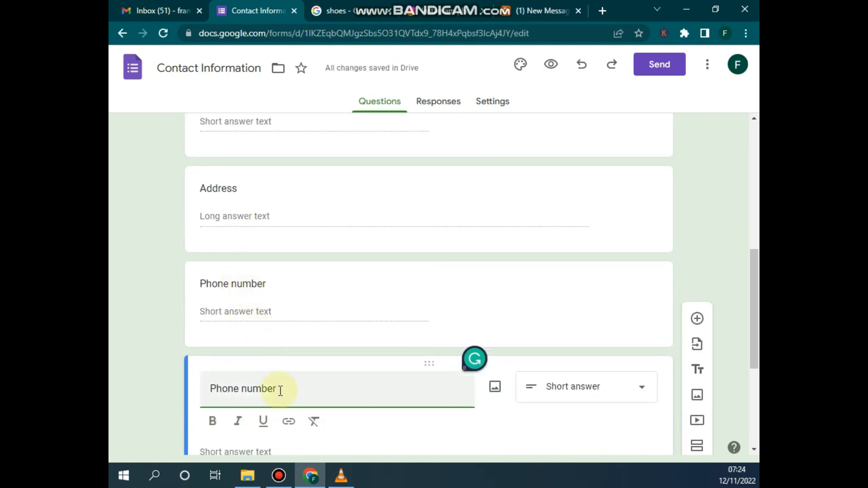
left_click_drag(281, 388, 174, 390)
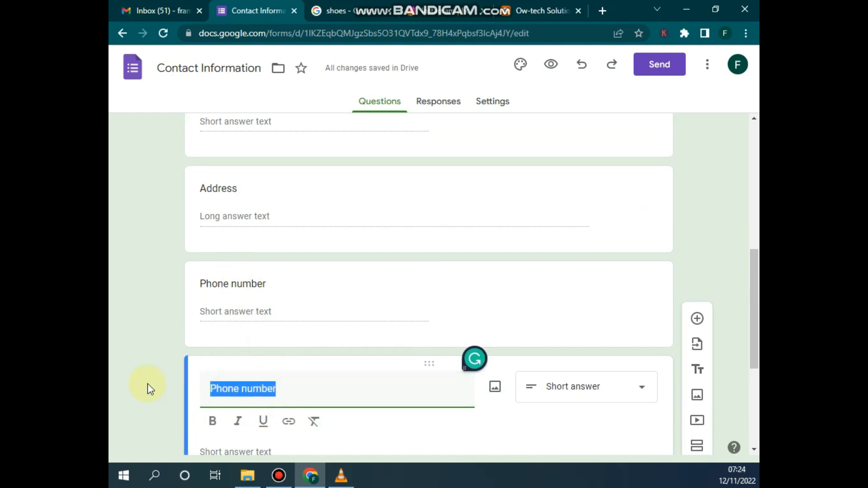
scroll(343, 339, "down", 4)
scroll(377, 339, "up", 3)
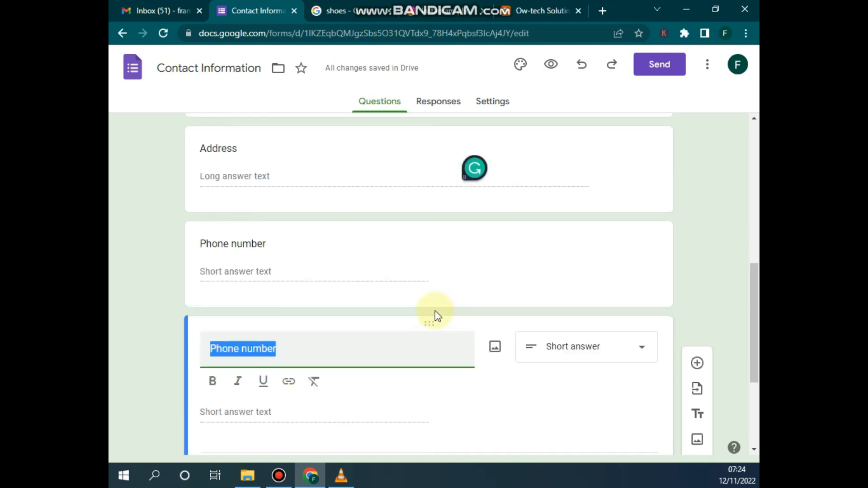
scroll(359, 351, "down", 4)
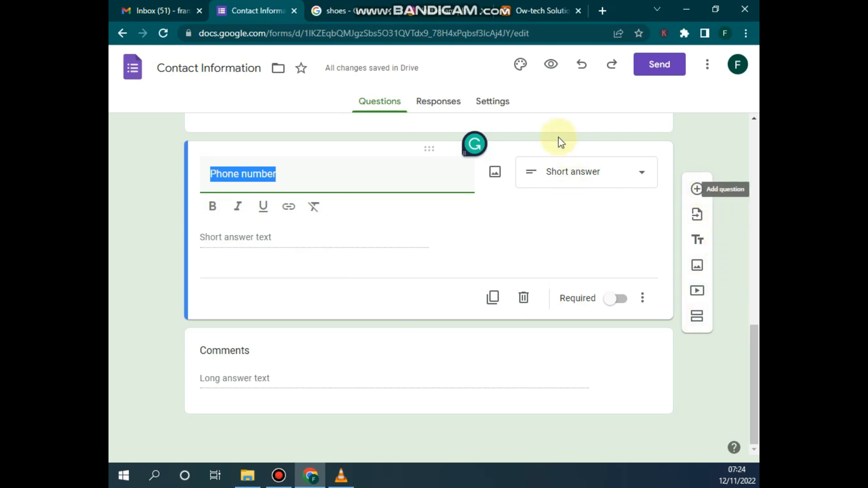
- Add a new question below the duplicated Phone number question, titled "How many times do you shop online?"
left_click(697, 189)
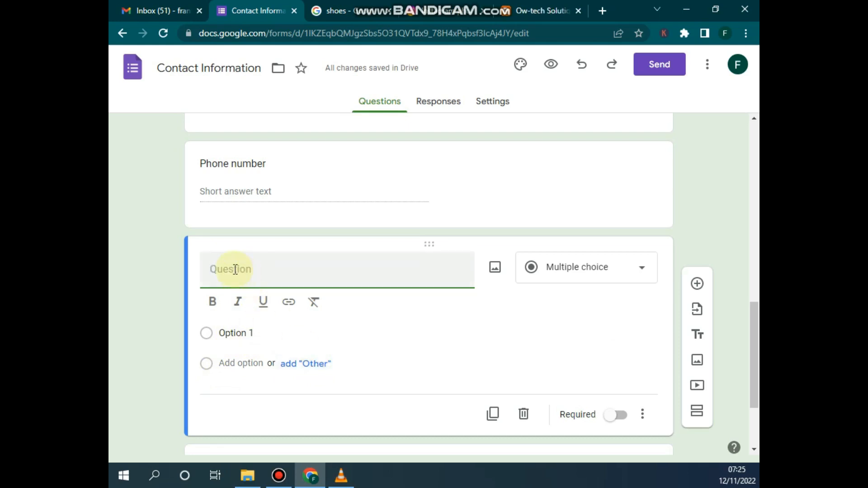
type("how")
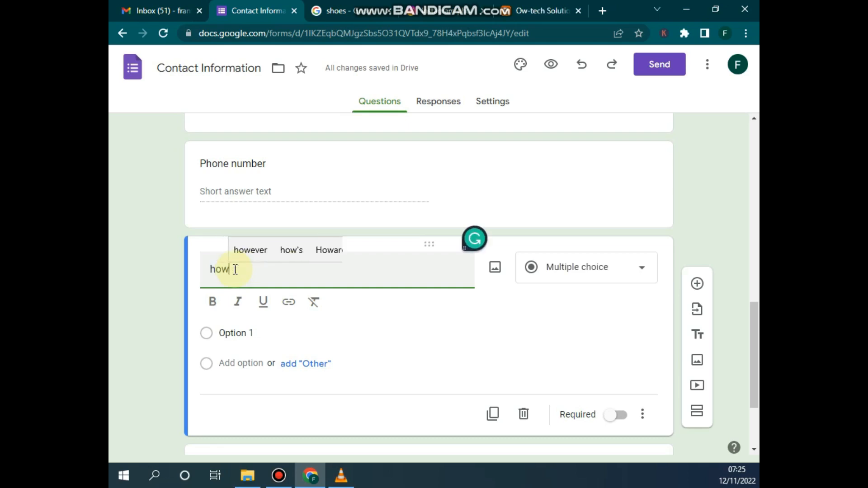
type(" many ")
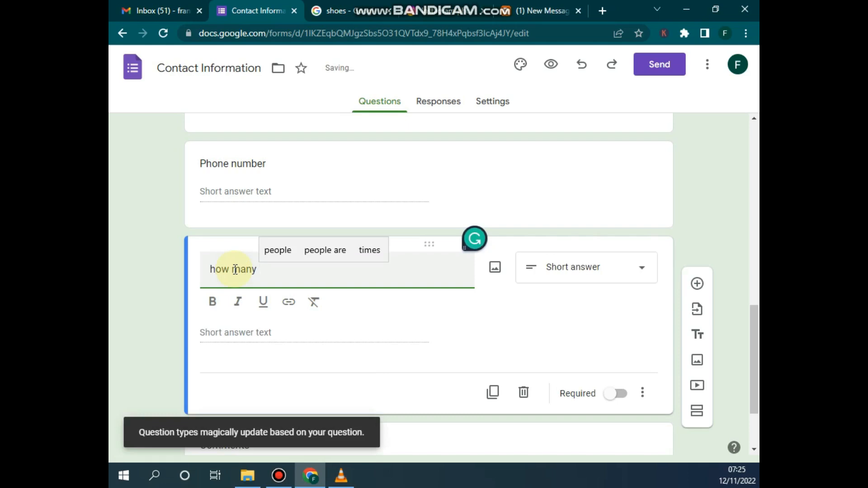
type("tim")
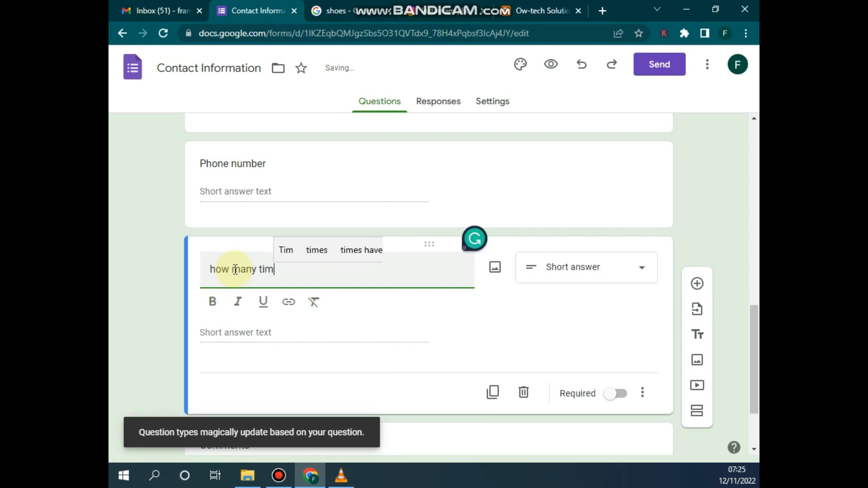
type("es do you sh")
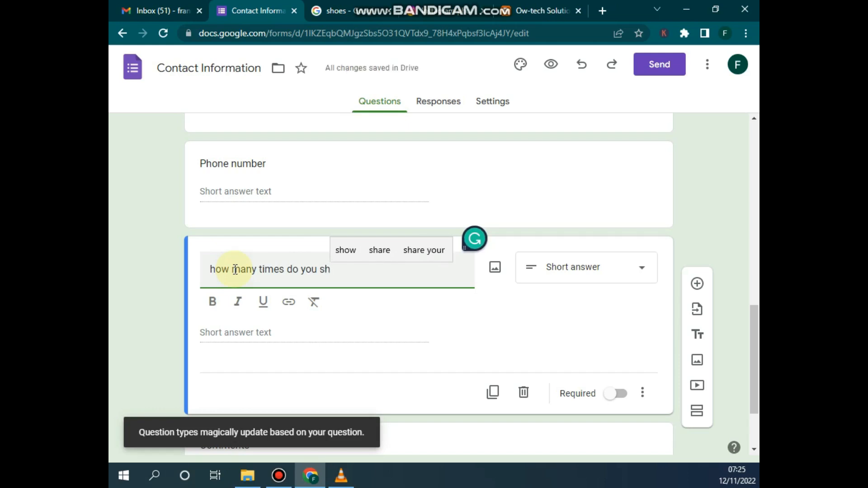
type("op oline")
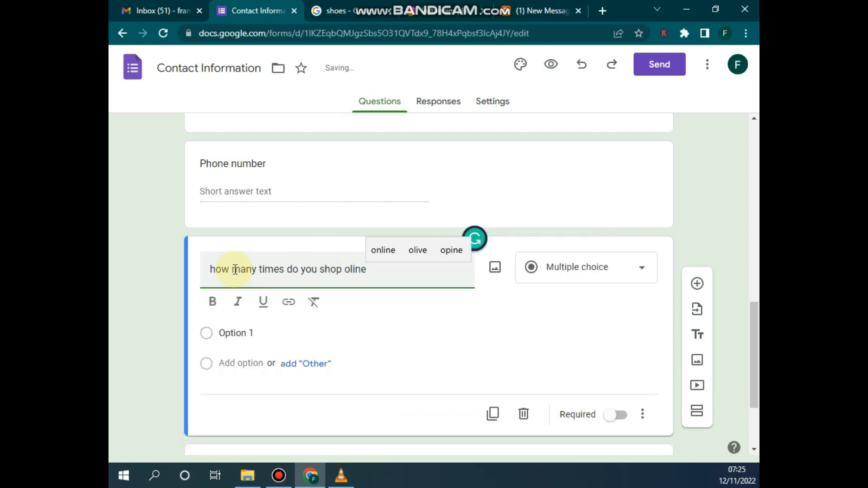
left_click(372, 251)
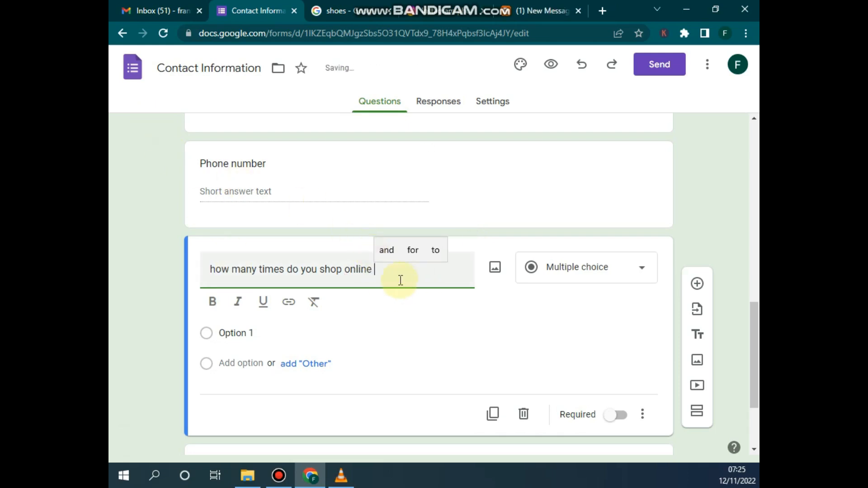
key("BackSpace")
type("?")
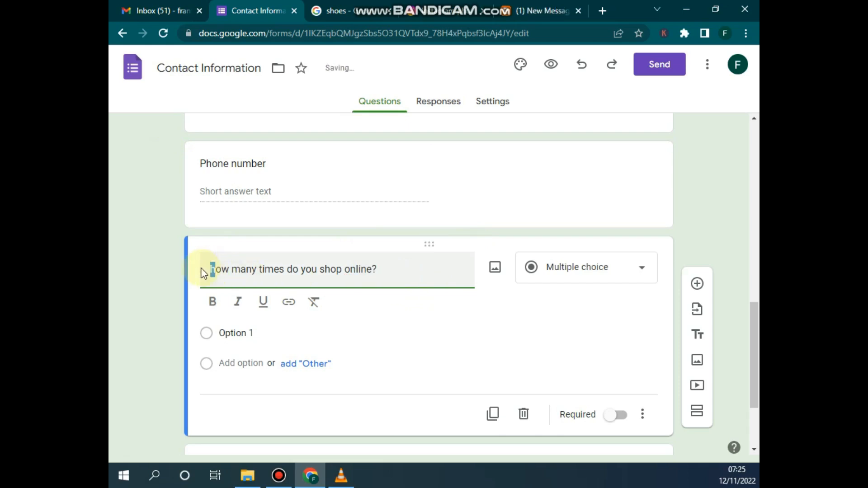
type("H")
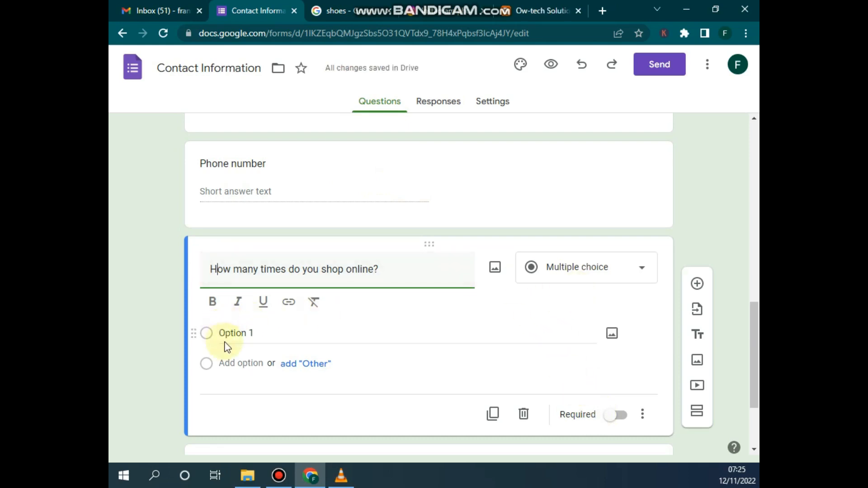
left_click(312, 365)
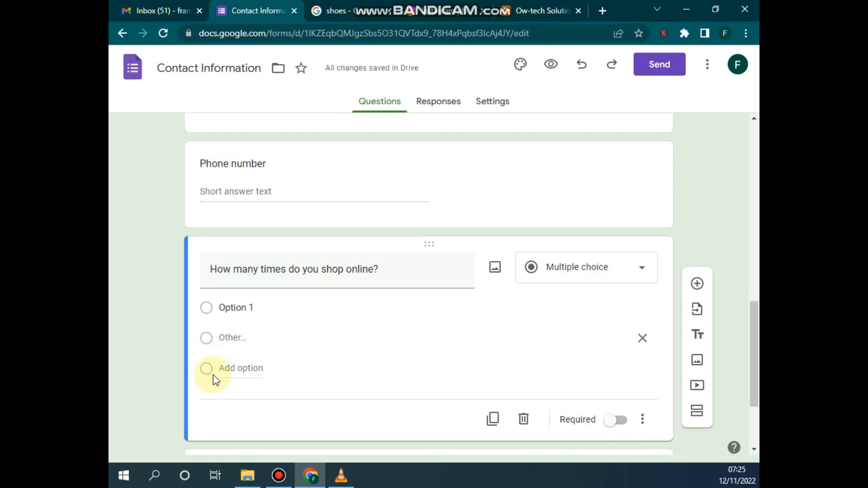
scroll(333, 343, "down", 3)
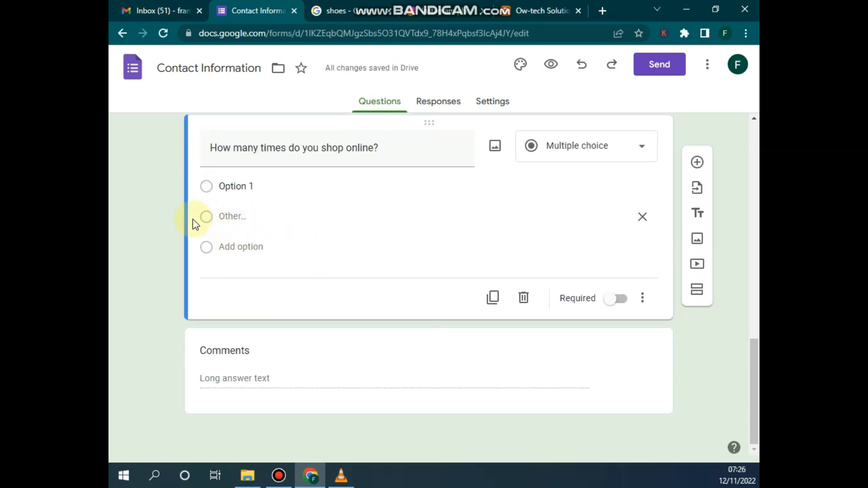
left_click(642, 216)
- Add a second and a third answer option to the online shopping question
left_click(337, 221)
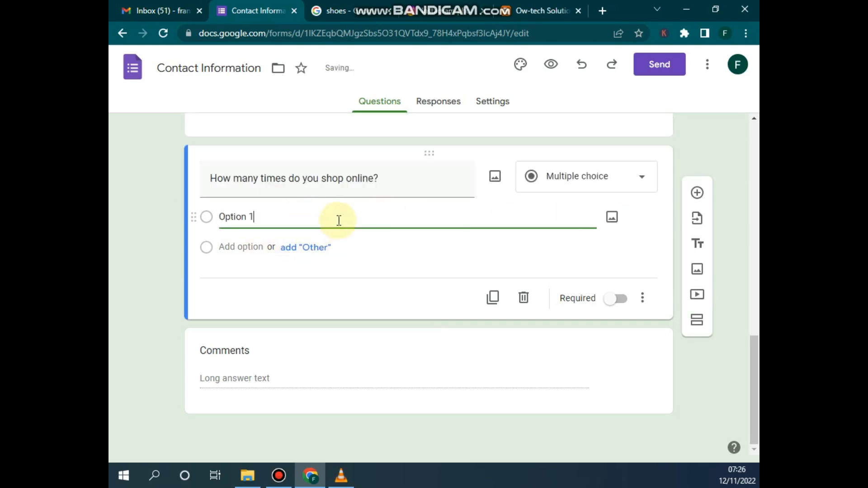
left_click(207, 252)
left_click(346, 248)
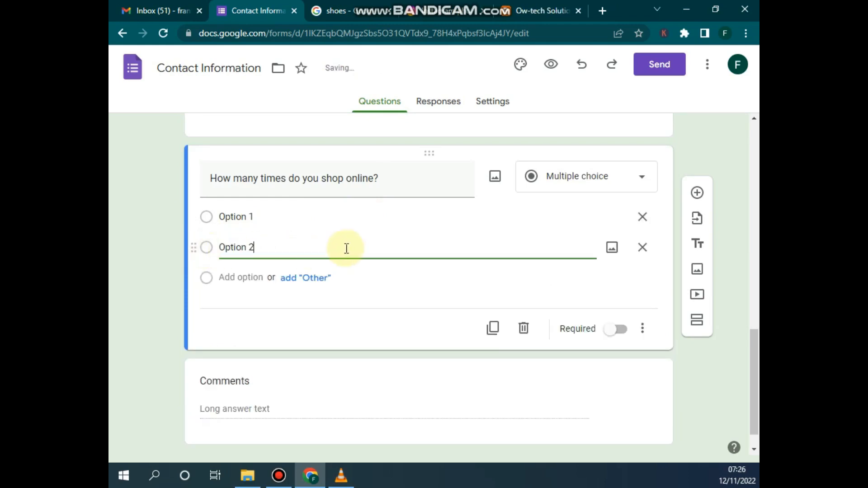
left_click(206, 279)
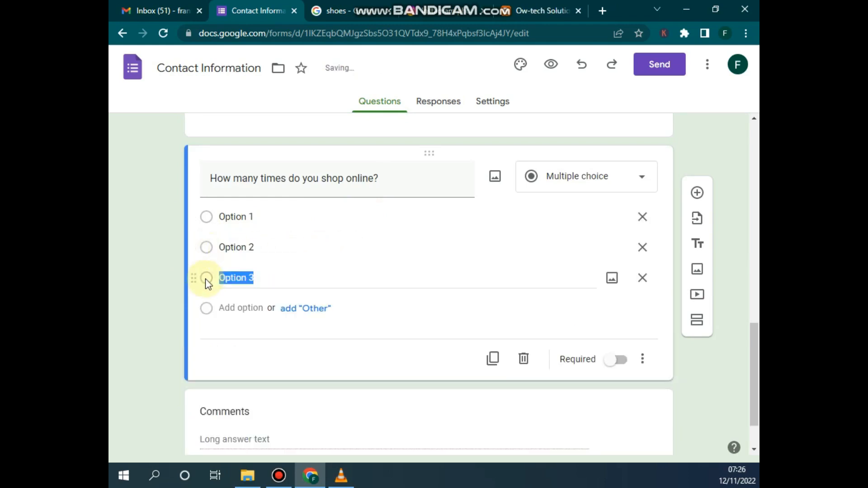
- Label the three answer options of the online shopping question "Once", "2-4" and "more 6"
left_click(269, 213)
key("BackSpace")
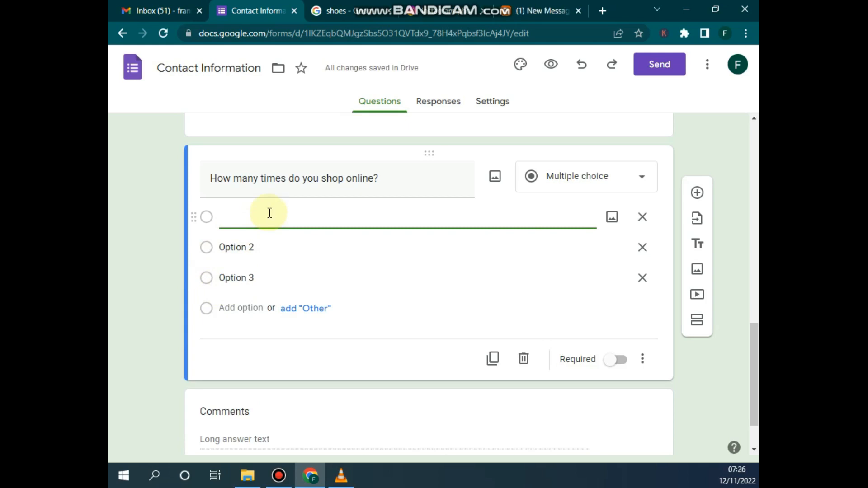
type("Once")
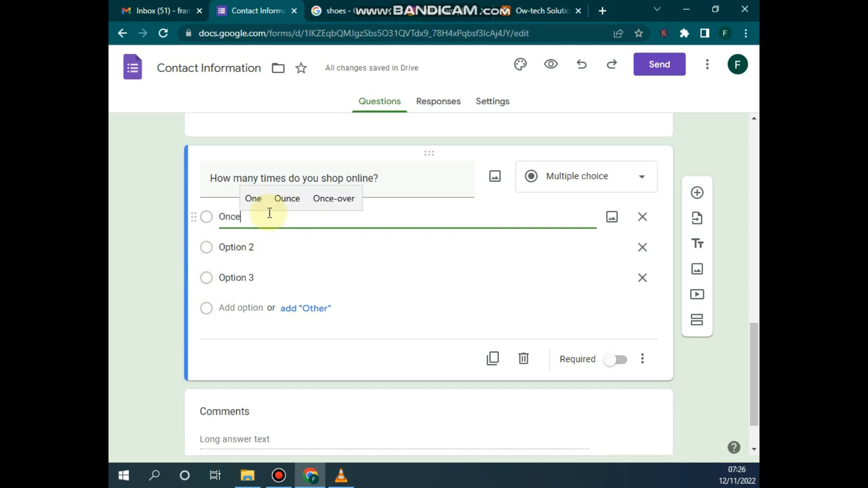
left_click(266, 251)
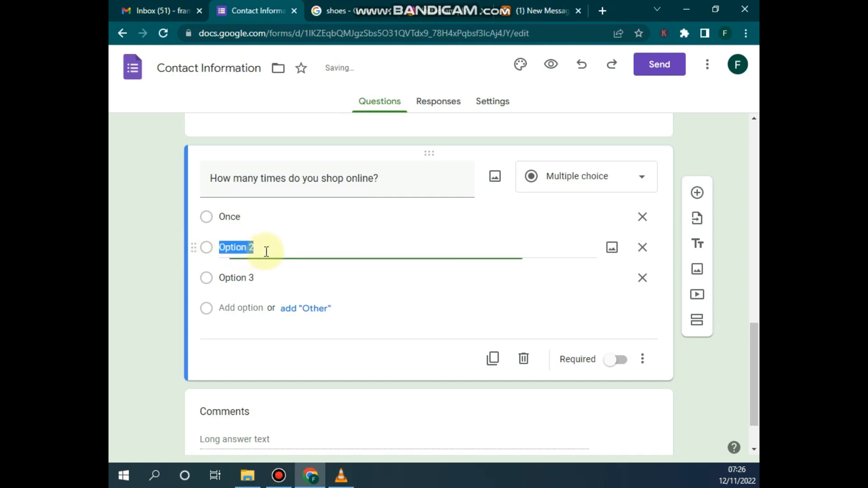
type("34")
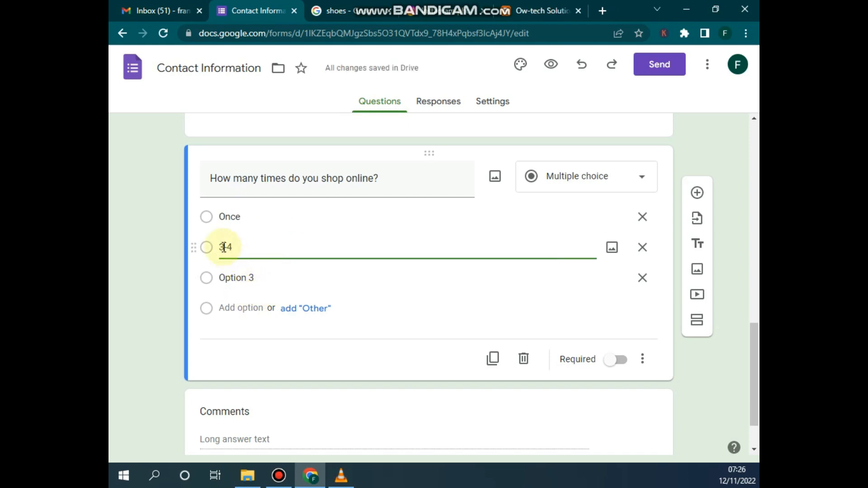
type("2-4")
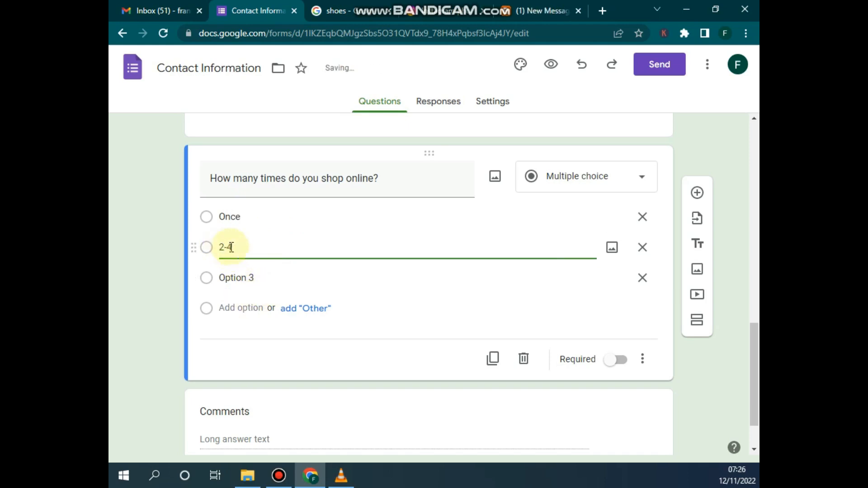
left_click(262, 275)
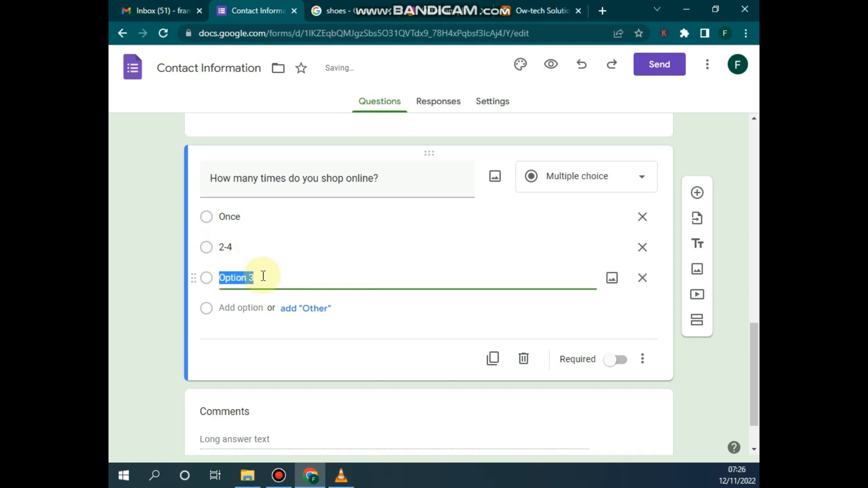
type("more 6")
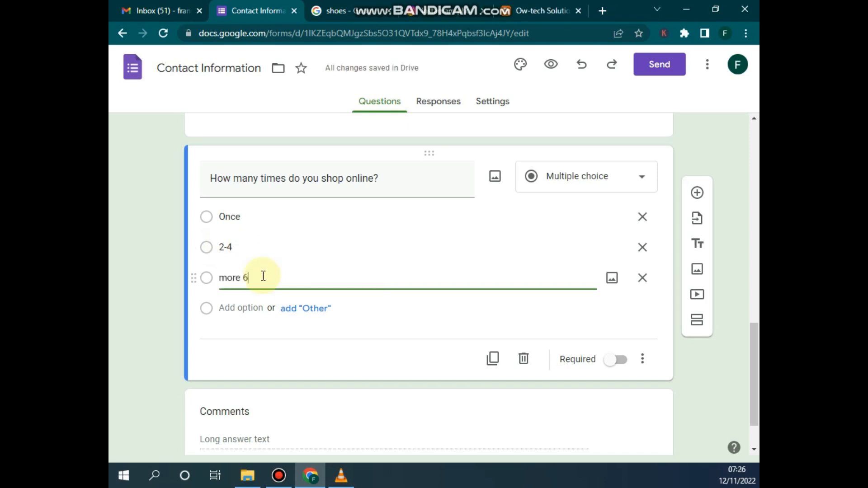
- Relabel the third answer option of the online shopping question as "more than 5 times a month"
key("BackSpace")
type("t")
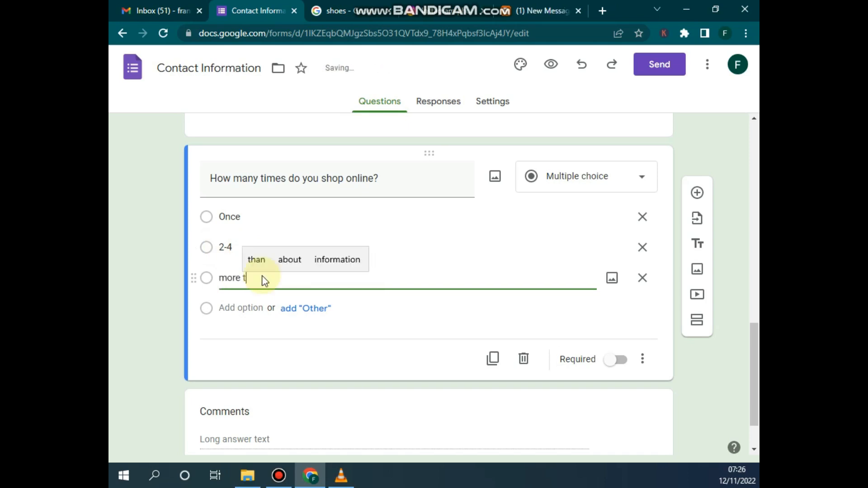
type("han")
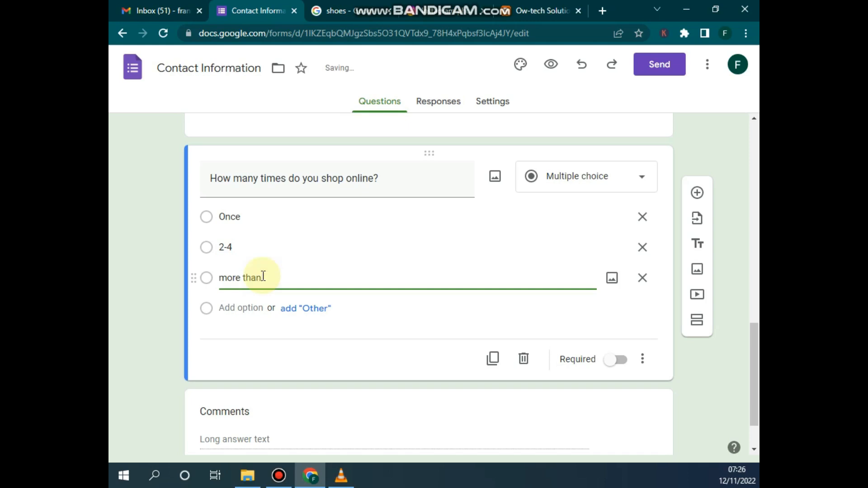
type(" 5 t")
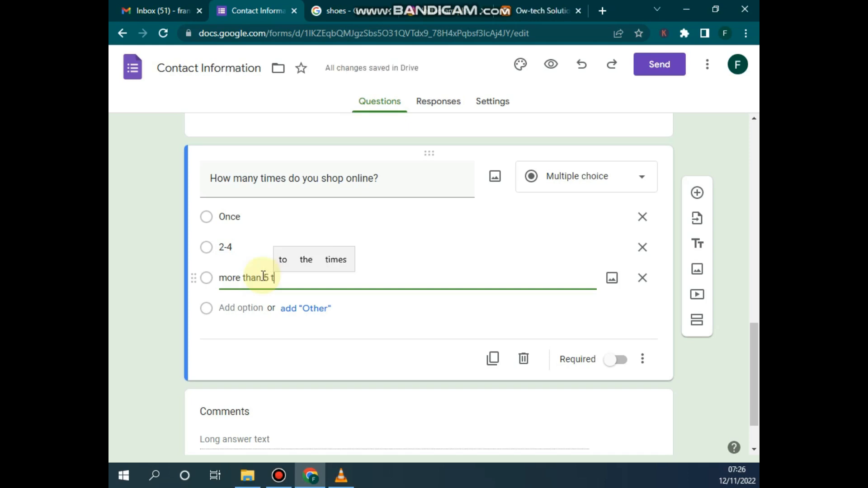
type("imes ")
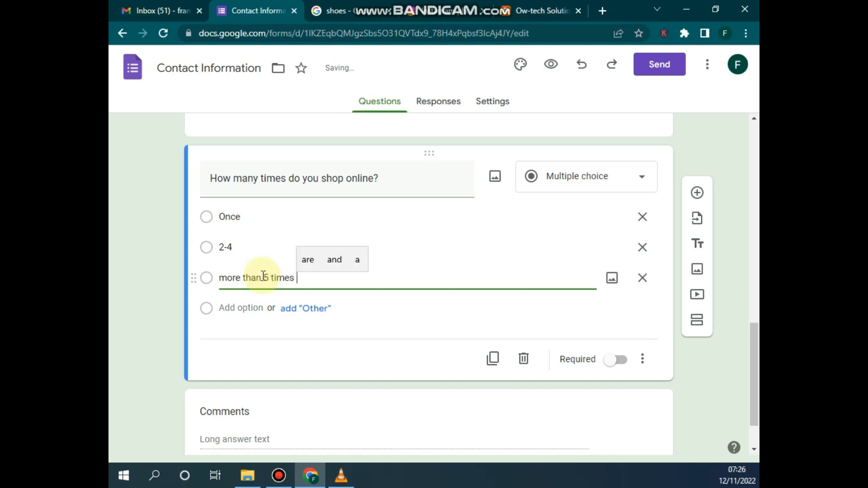
type("a month")
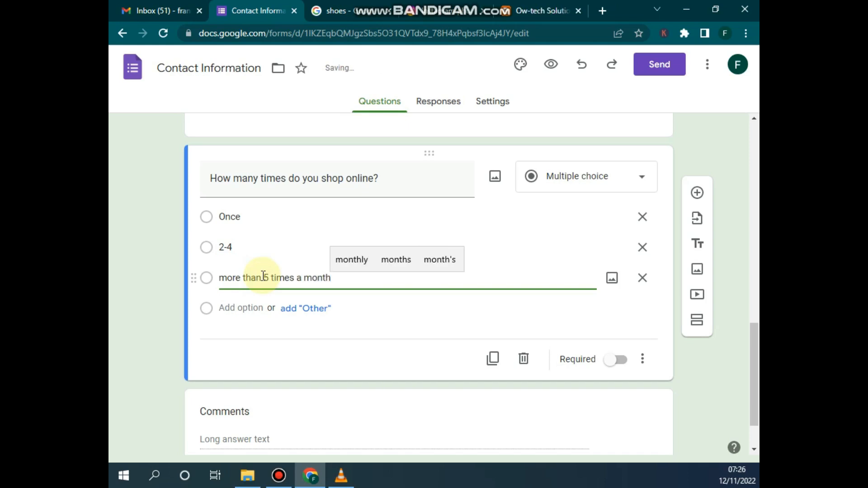
left_click(265, 218)
left_click(266, 247)
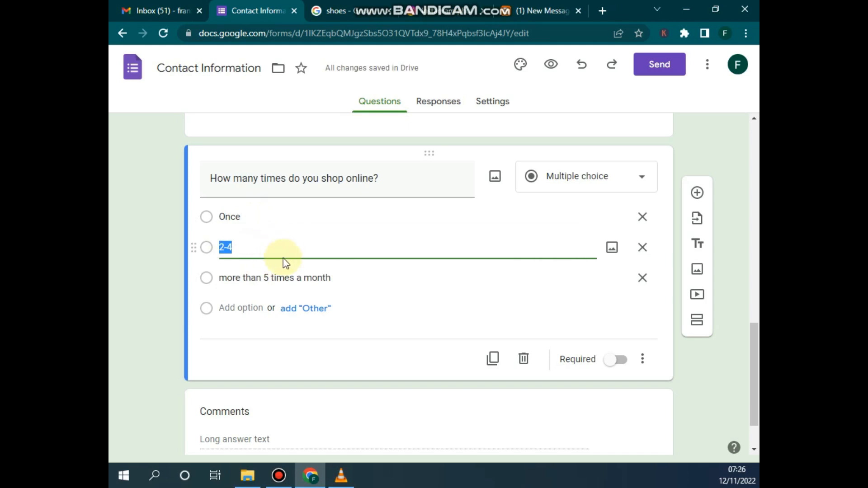
left_click(300, 274)
left_click(438, 270)
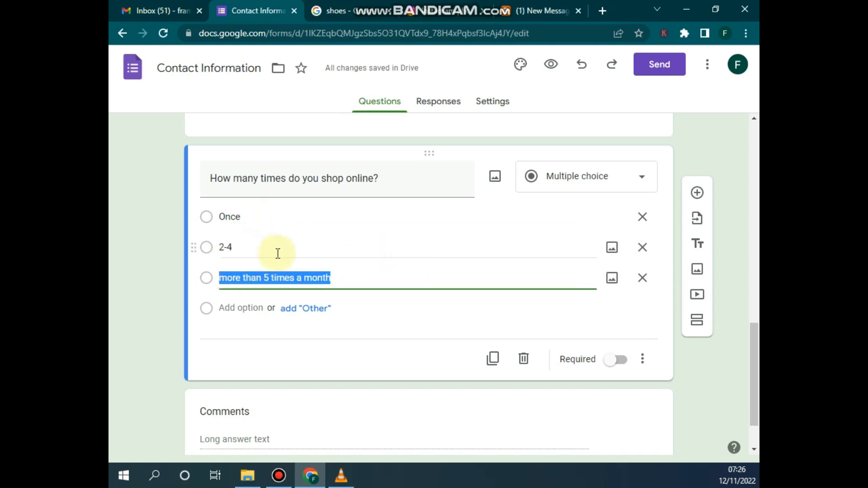
left_click(269, 218)
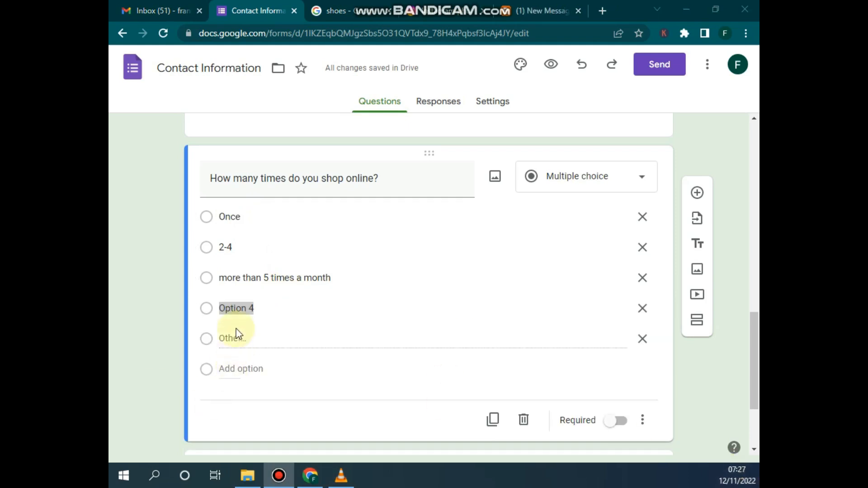
- Remove the "Other" choice and the placeholder fourth and fifth options from the online shopping question
left_click(233, 369)
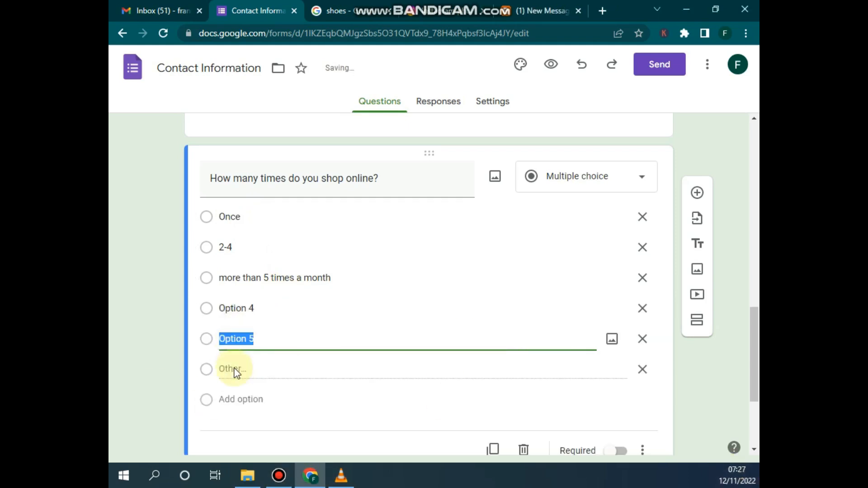
left_click(643, 369)
left_click(642, 339)
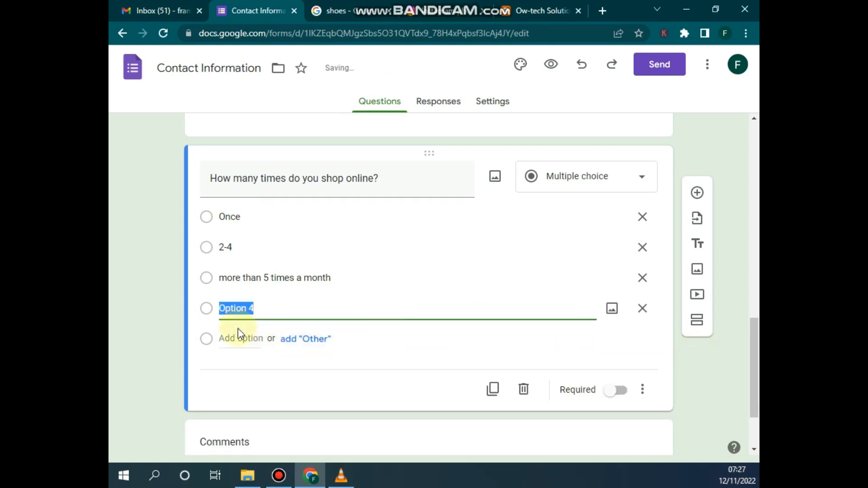
left_click(278, 306)
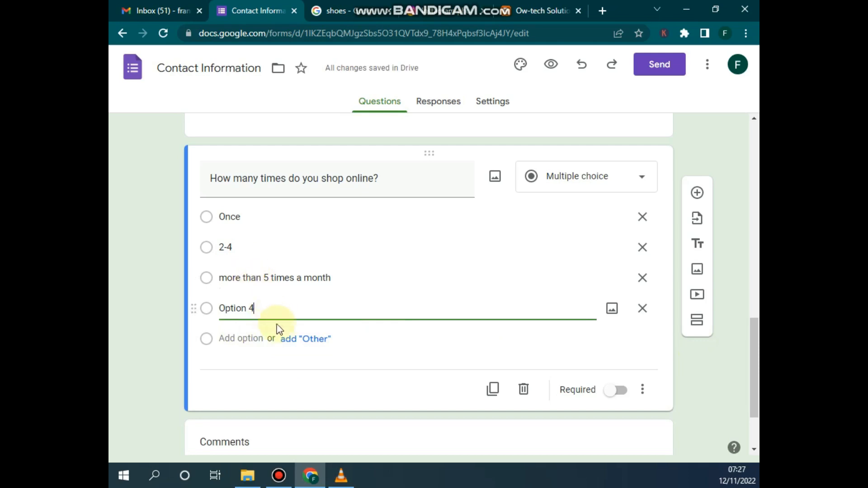
left_click(644, 308)
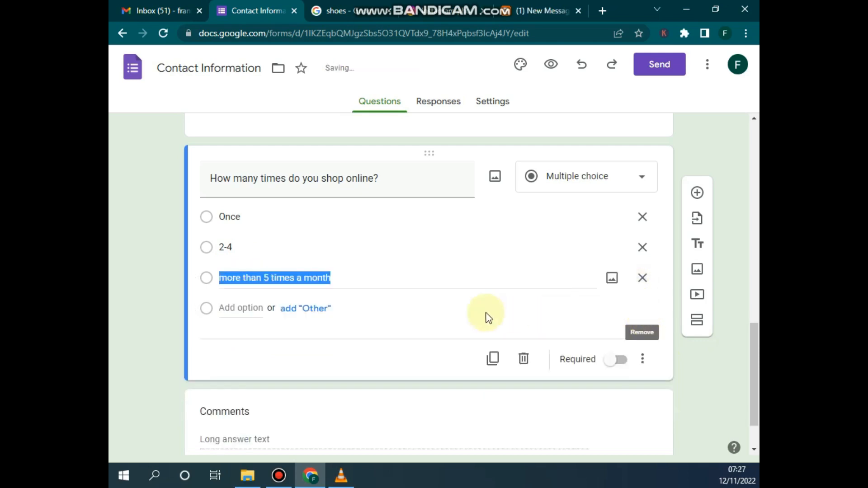
- Add an "Other" choice and a fourth option to the online shopping question and make the question required
left_click(311, 311)
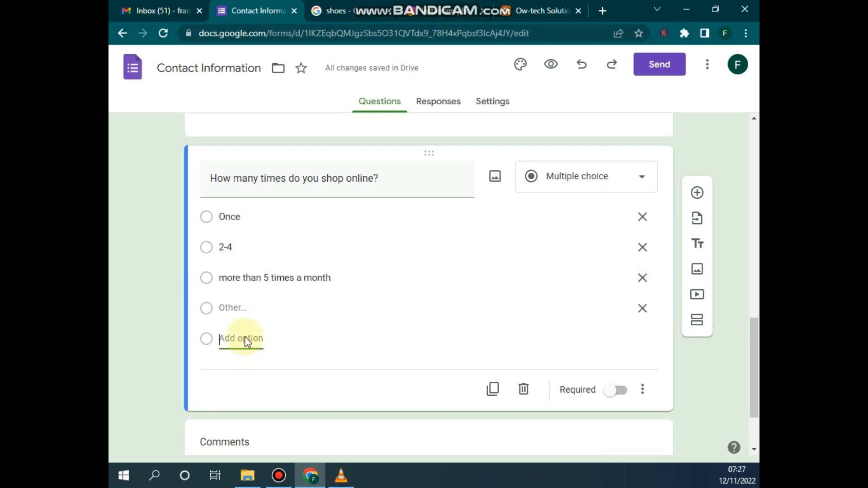
left_click(245, 339)
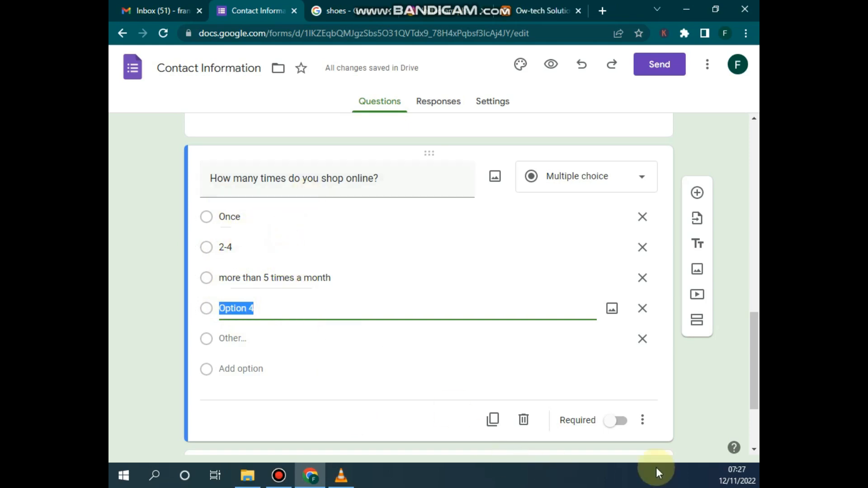
left_click(620, 422)
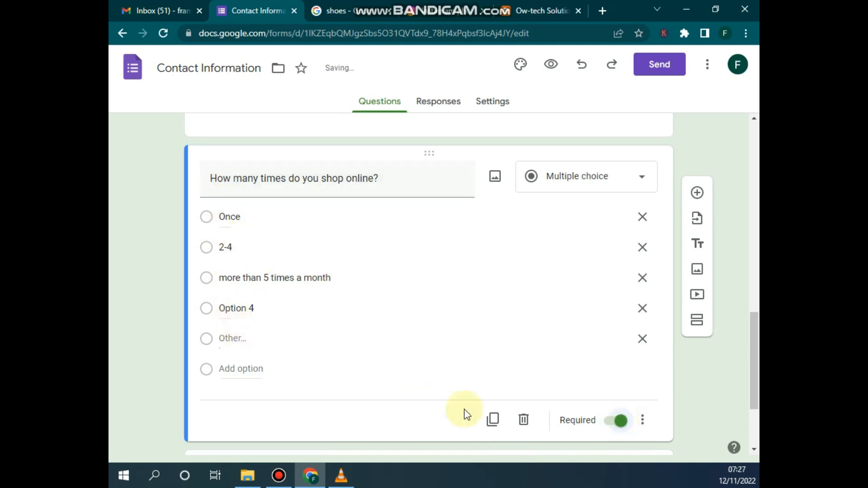
left_click(643, 420)
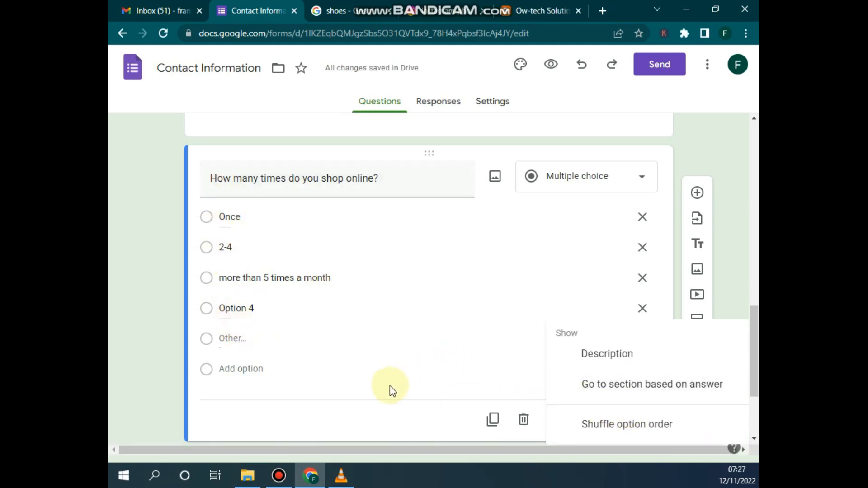
left_click(343, 362)
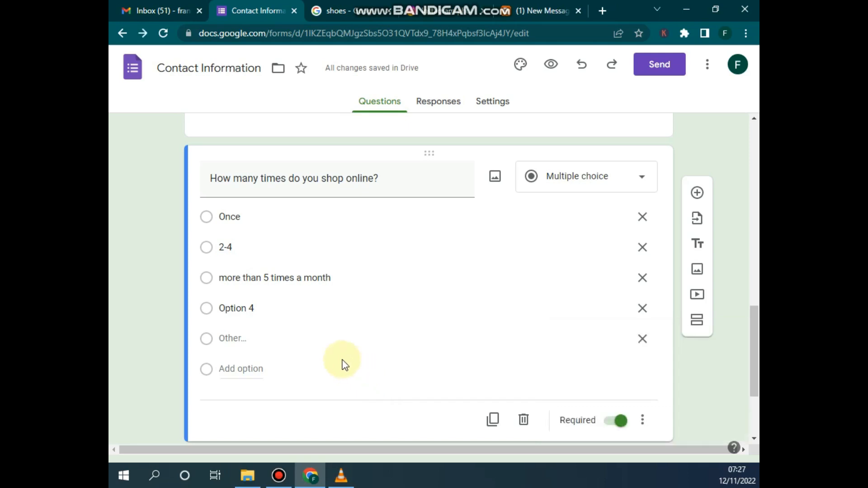
- Look over the form's questions and its header with the title and description
scroll(422, 335, "up", 8)
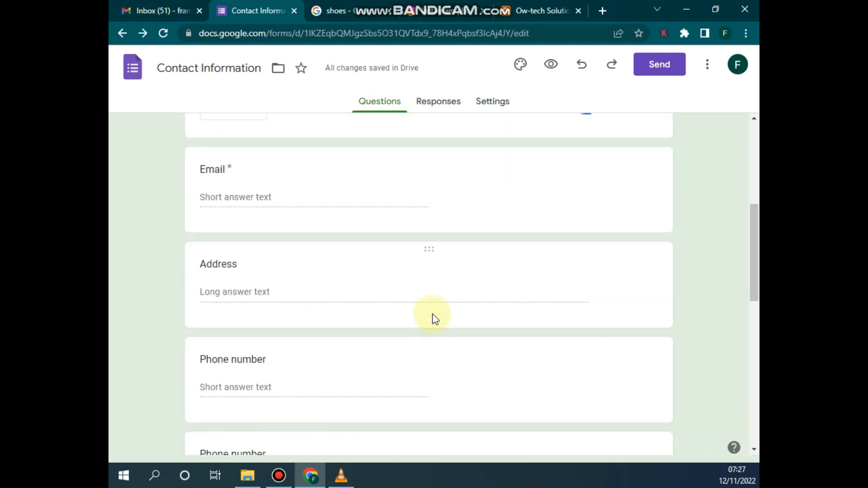
scroll(434, 318, "down", 5)
scroll(434, 327, "up", 15)
scroll(432, 325, "up", 2)
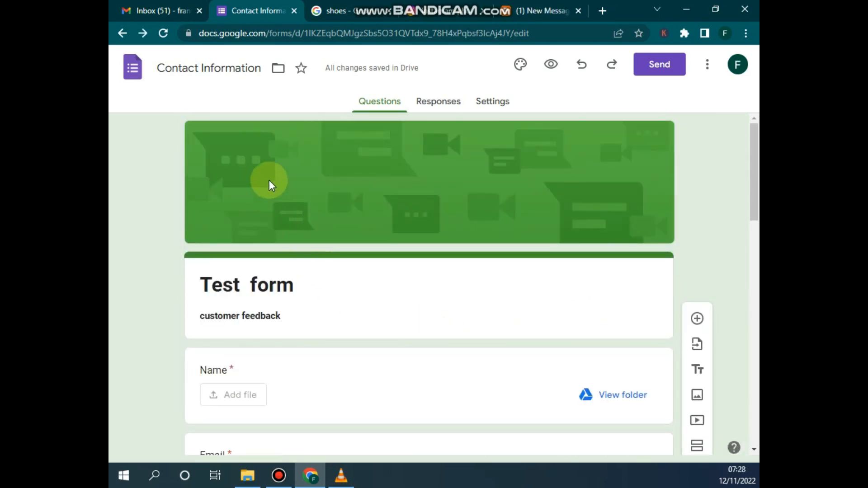
scroll(381, 266, "down", 3)
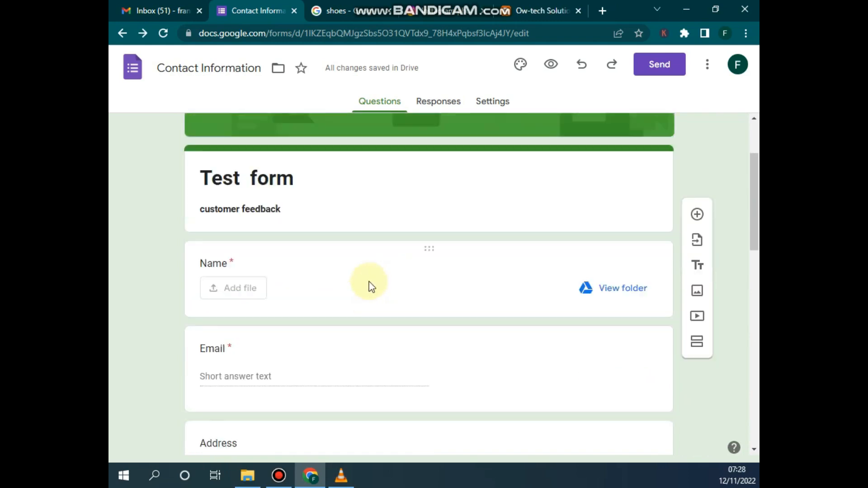
scroll(357, 262, "up", 3)
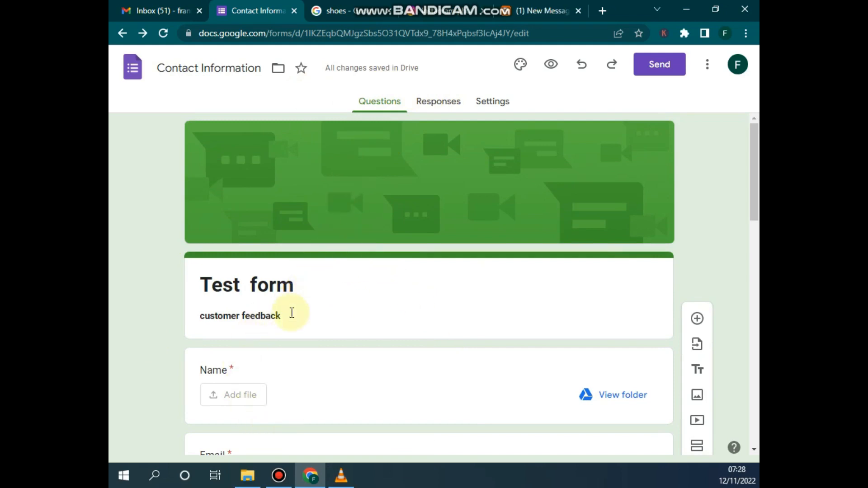
- Open the form's sending options and examine the email, link and HTML embed methods, including the email recipient and subject fields
left_click(655, 67)
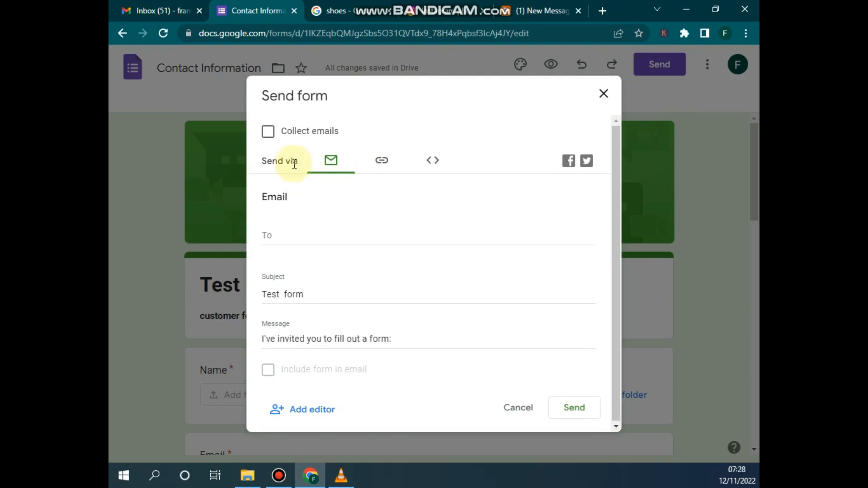
left_click(382, 160)
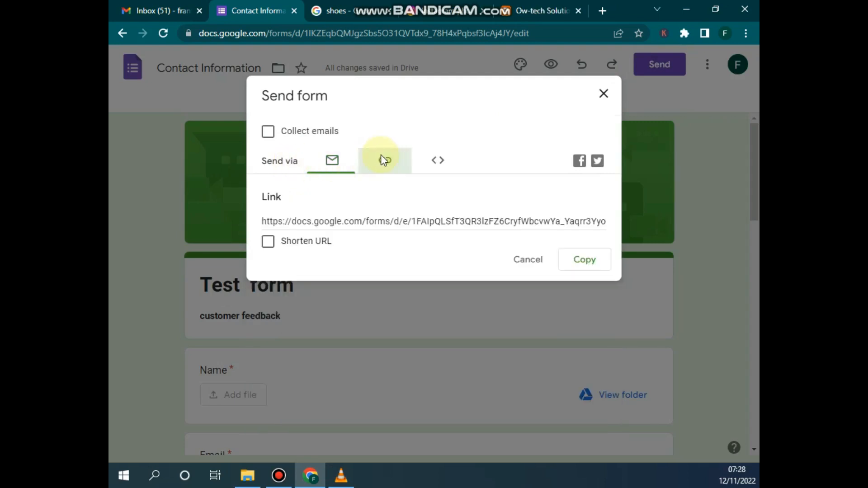
left_click(442, 165)
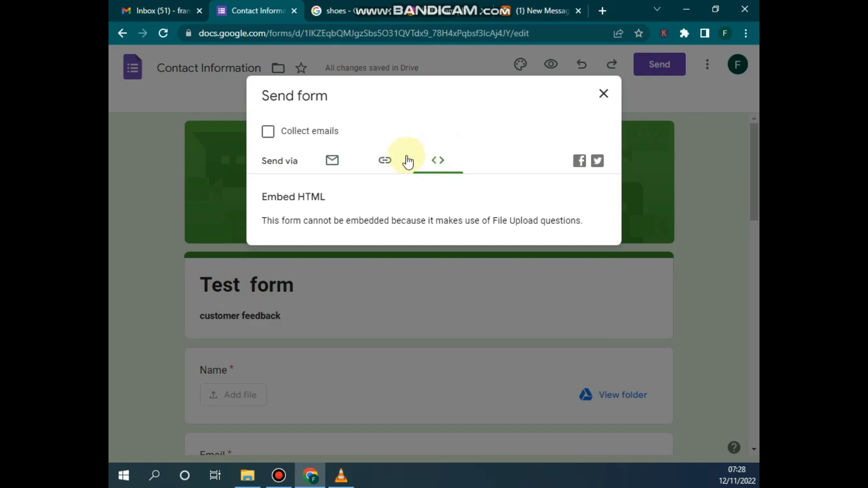
left_click(332, 160)
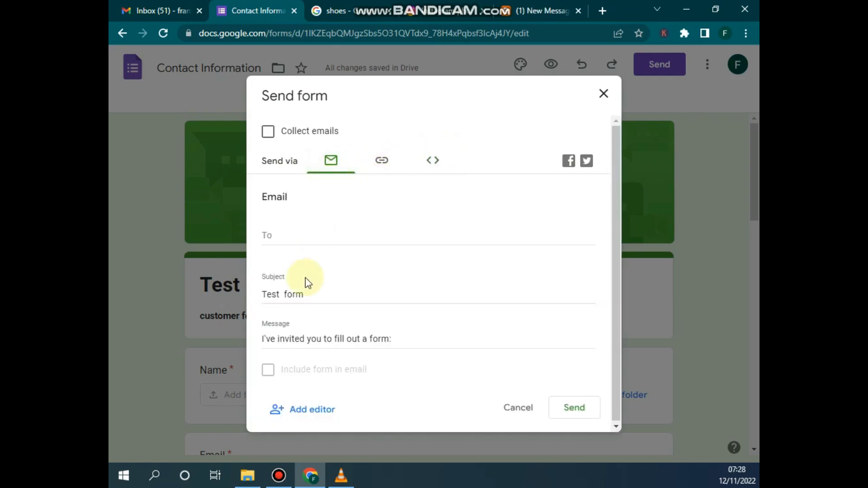
left_click(290, 235)
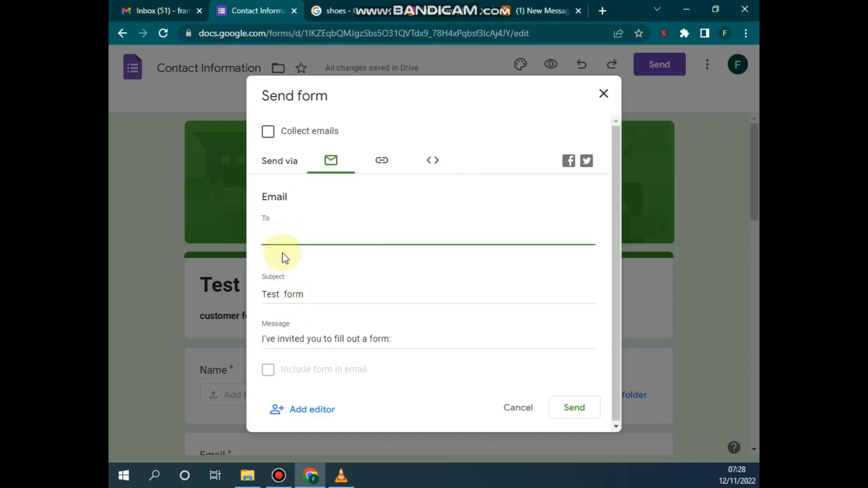
left_click(331, 292)
left_click(287, 229)
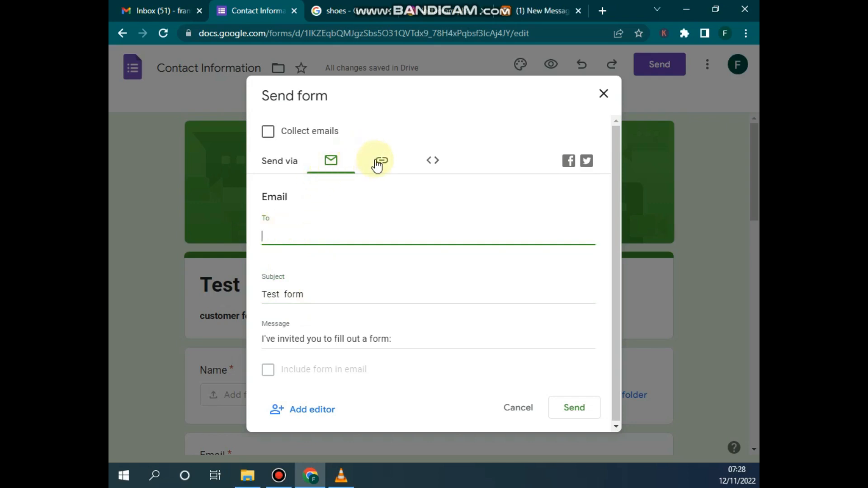
- Shorten the form's shareable link and copy it to the clipboard
left_click(379, 161)
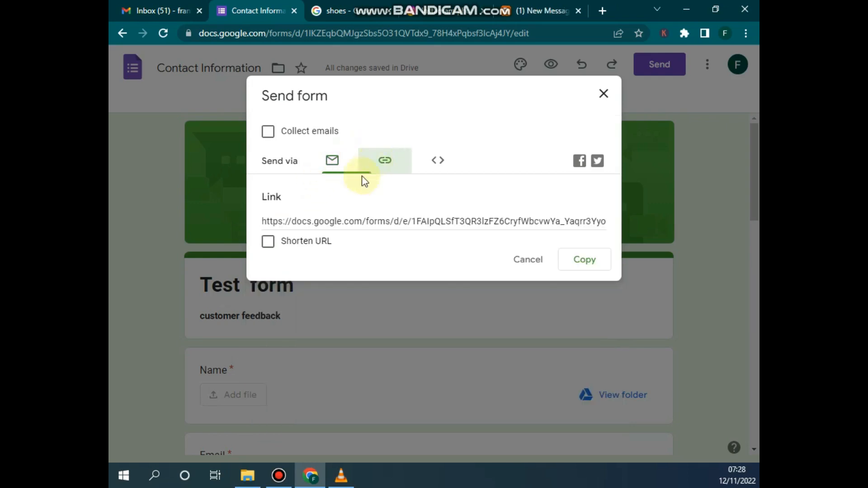
left_click(268, 242)
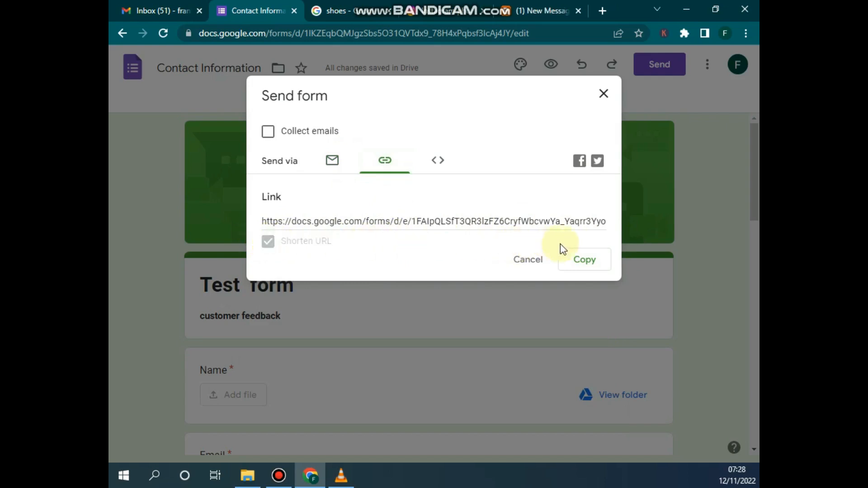
left_click(587, 267)
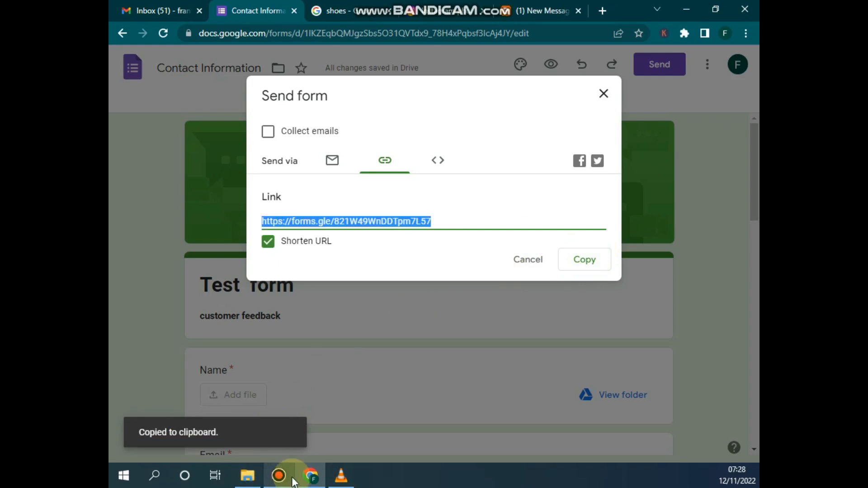
- Launch the other Chrome profile from the Browsers folder, load the copied short form link and reposition the browser window
left_click(312, 476)
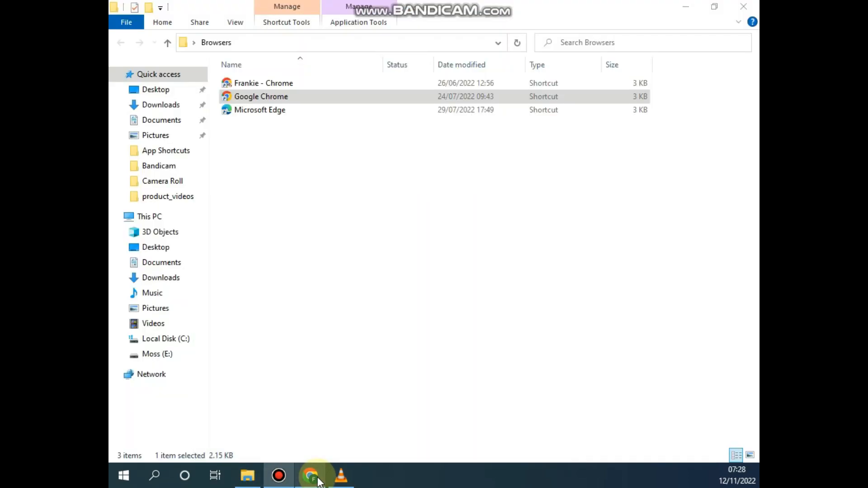
left_click(263, 84)
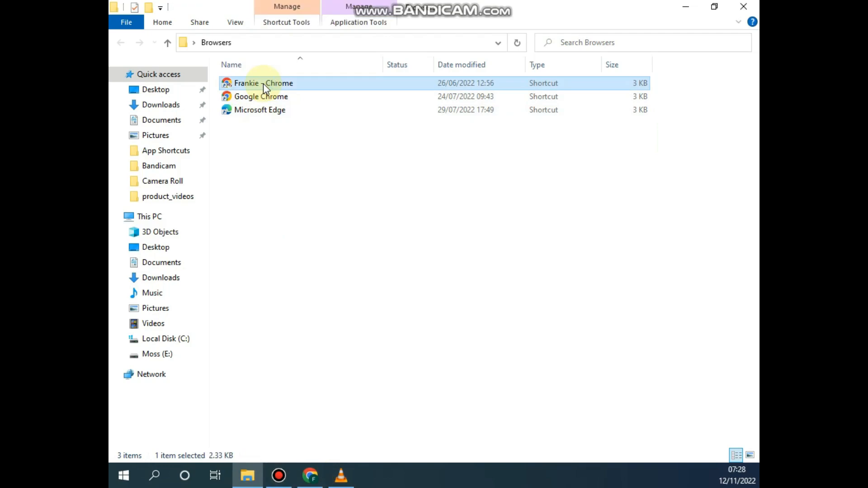
double_click(263, 83)
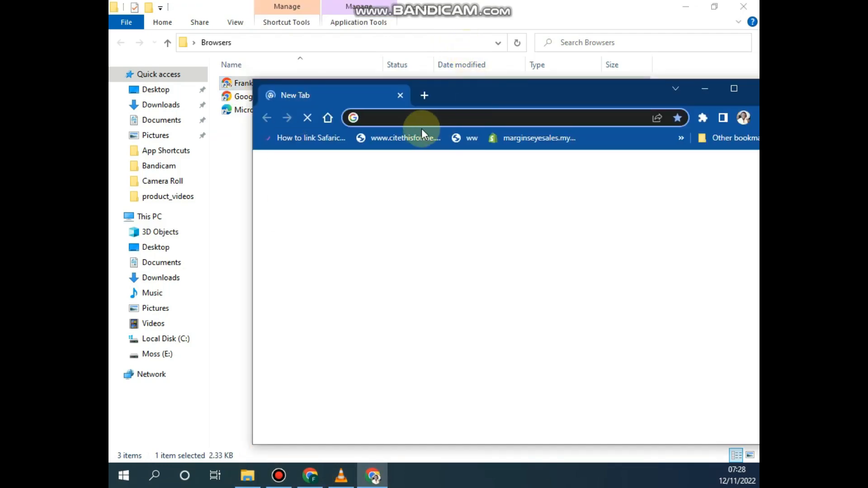
left_click(413, 117)
right_click(414, 118)
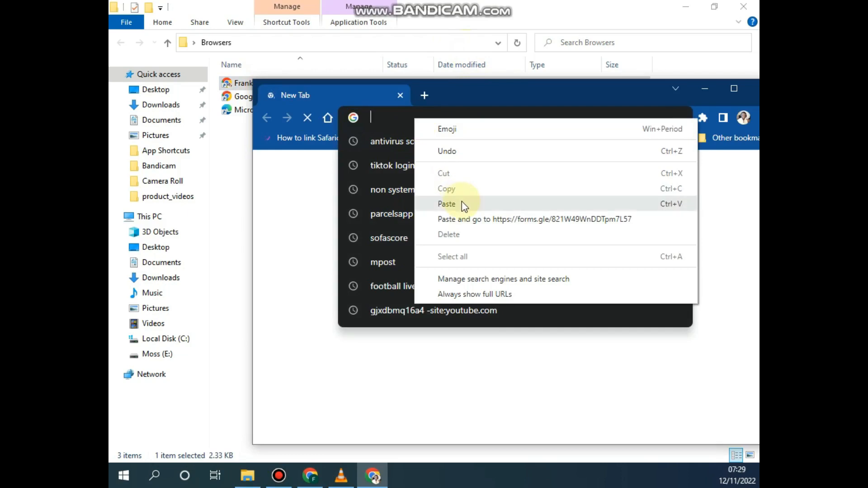
left_click(462, 202)
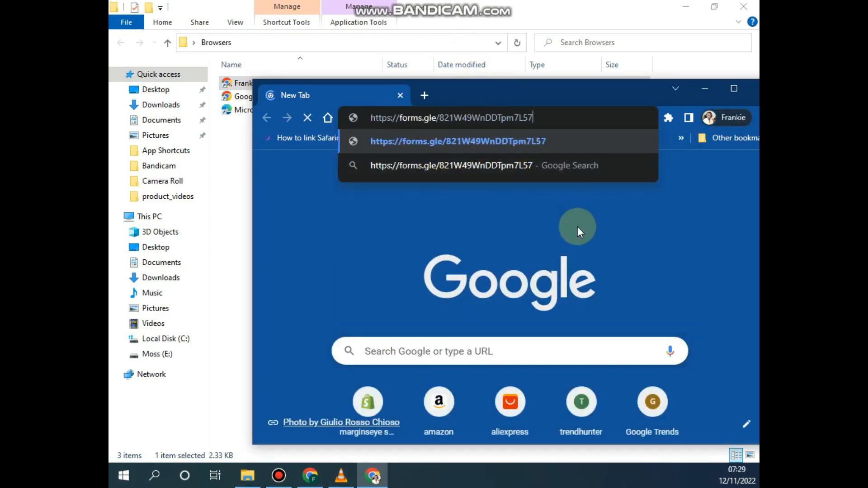
key("Return")
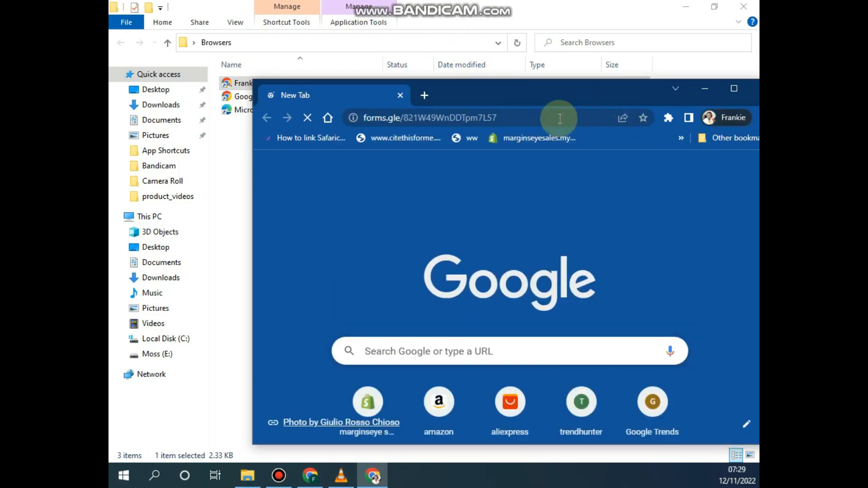
left_click_drag(606, 87, 489, 64)
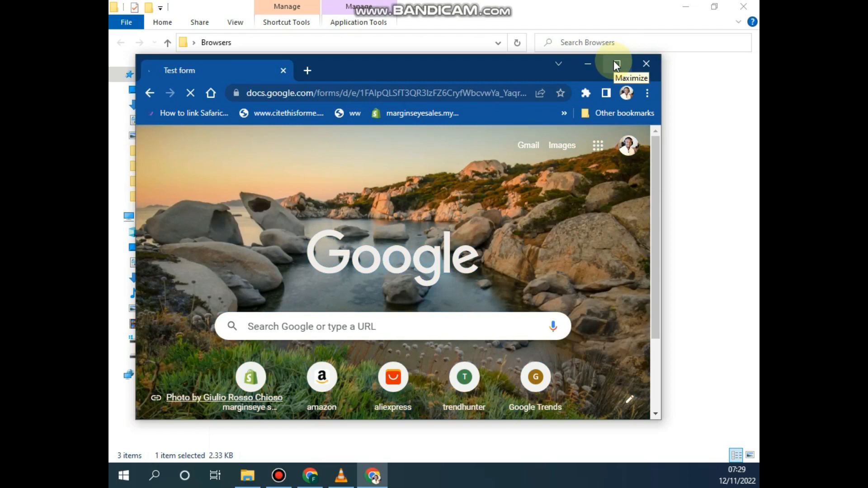
- Examine the opened form's header, including the respondent account notice, and the Name file upload question
scroll(353, 265, "down", 3)
scroll(353, 265, "up", 3)
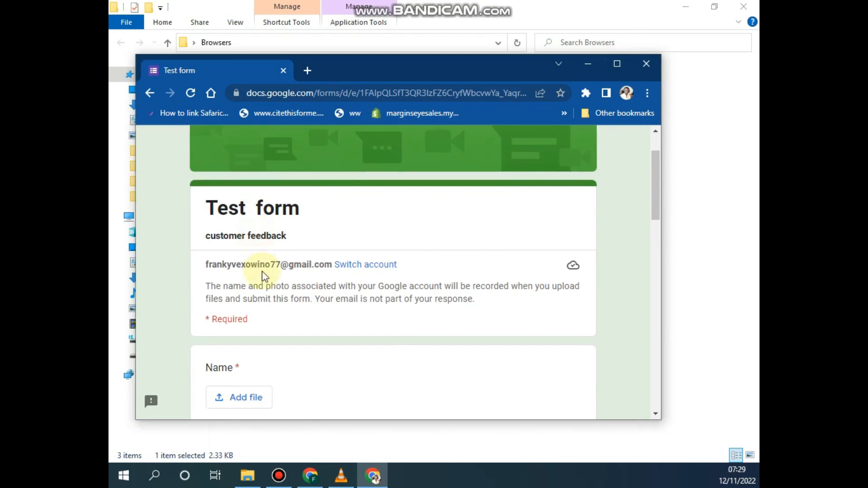
scroll(277, 274, "down", 3)
scroll(283, 245, "up", 1)
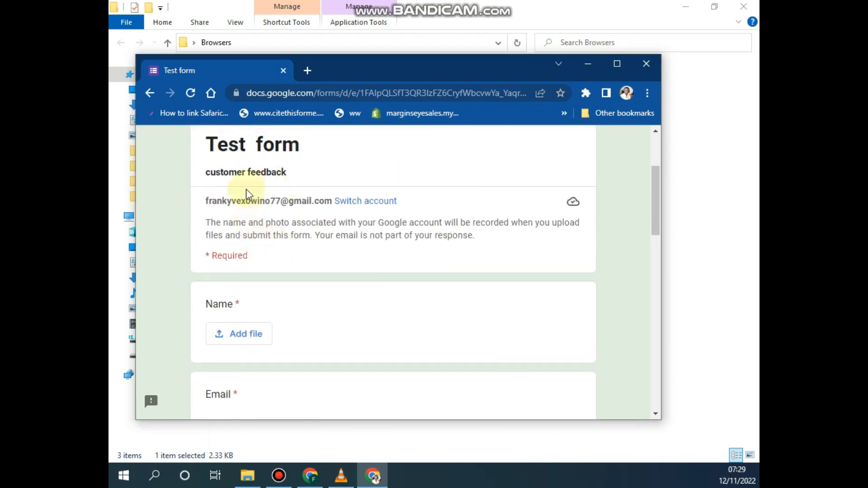
left_click_drag(205, 202, 397, 201)
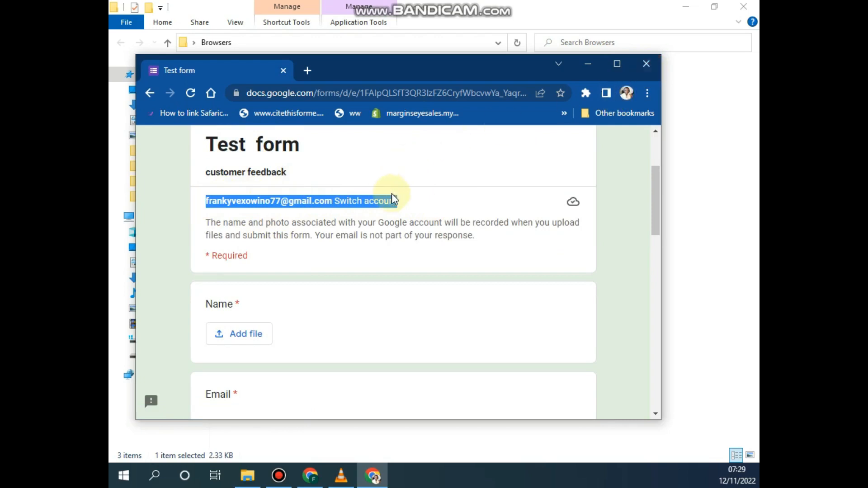
scroll(213, 223, "down", 1)
scroll(235, 208, "down", 1)
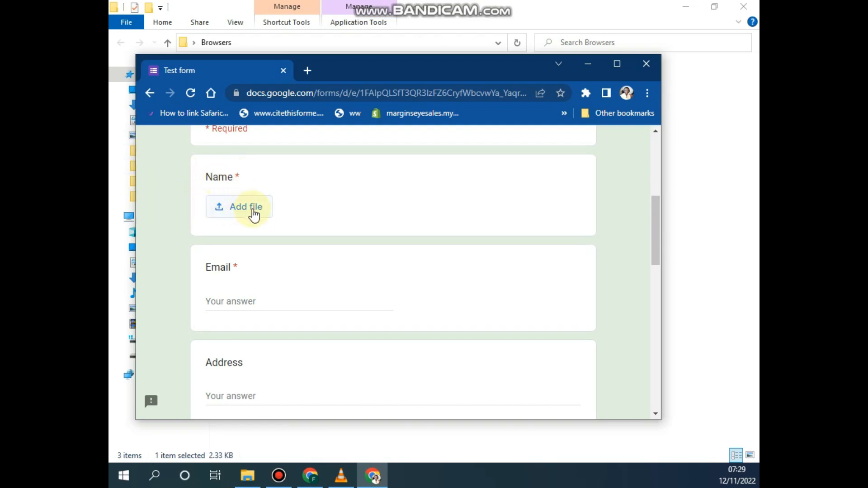
- Check how the required Email question behaves when it is left unanswered
scroll(254, 214, "down", 2)
left_click(231, 236)
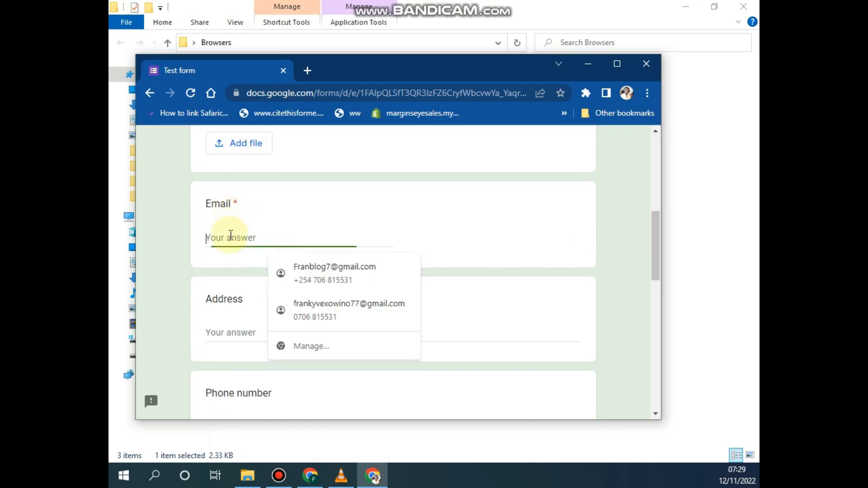
scroll(181, 248, "down", 4)
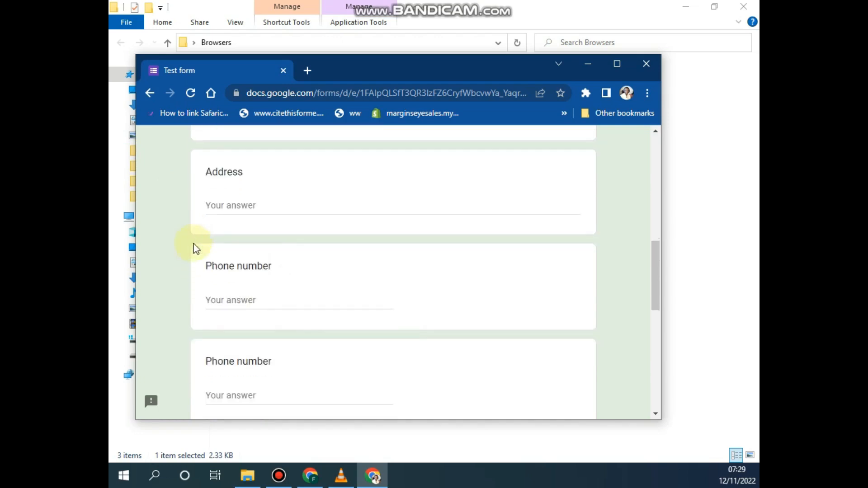
left_click(229, 201)
scroll(244, 243, "up", 2)
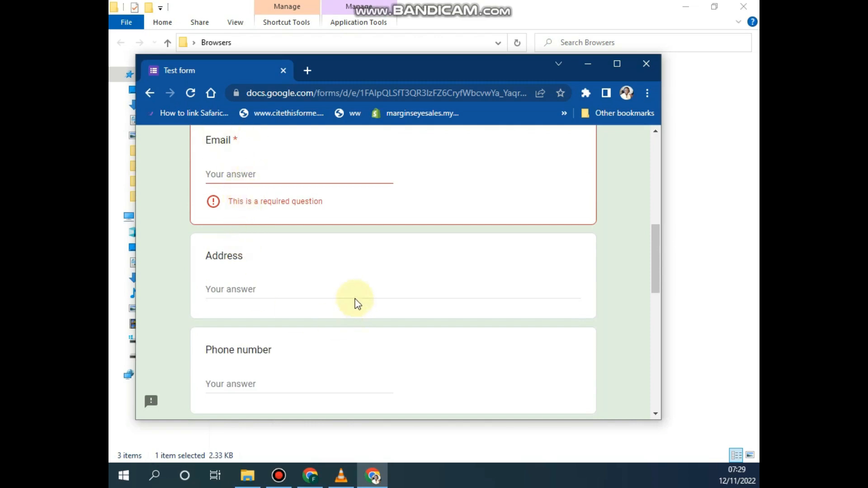
scroll(316, 285, "up", 4)
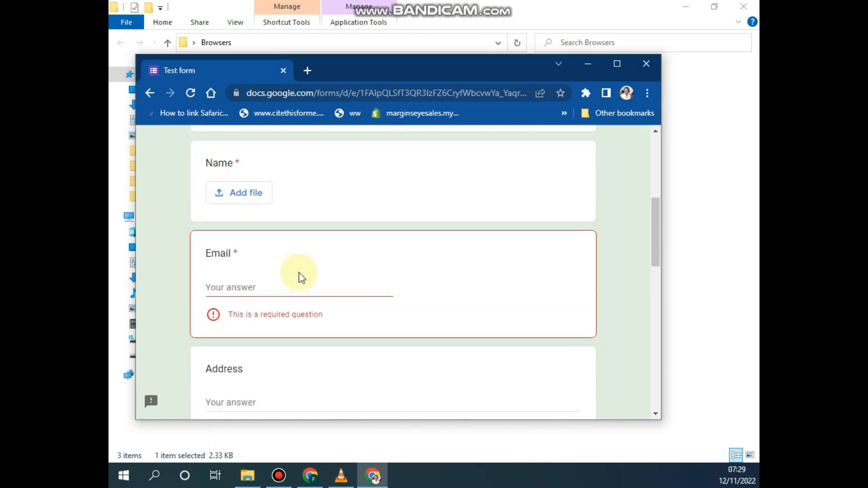
scroll(257, 312, "up", 1)
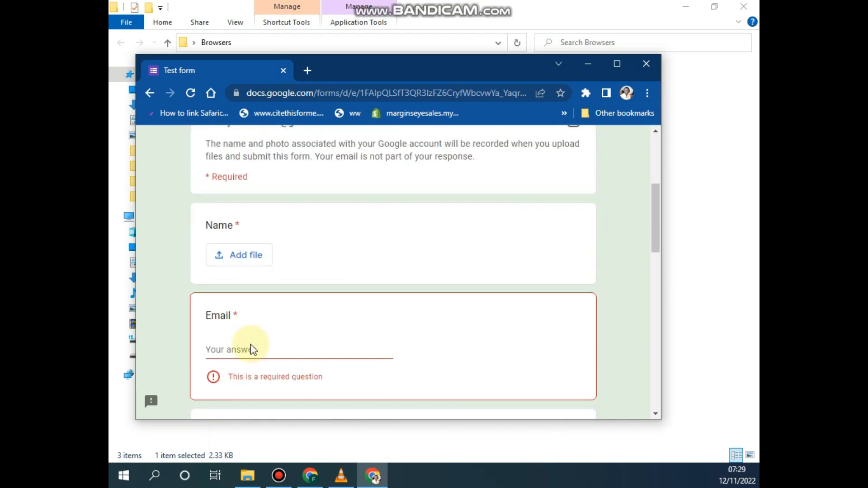
scroll(248, 348, "down", 1)
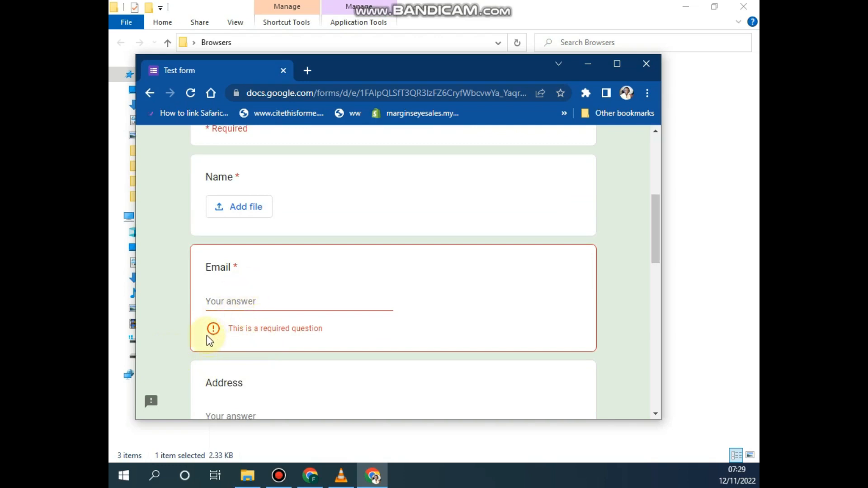
- Go through the Address field and both Phone number fields without filling them in
scroll(253, 300, "down", 3)
left_click(230, 291)
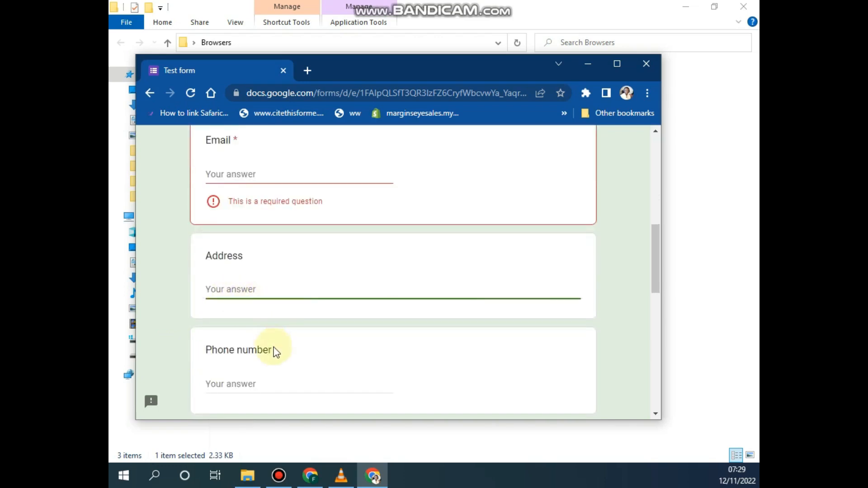
scroll(264, 318, "down", 3)
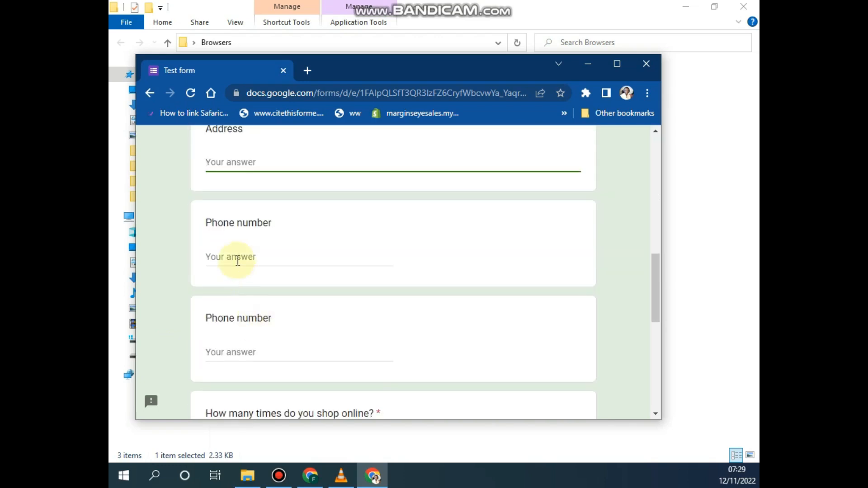
left_click(237, 261)
scroll(225, 227, "up", 2)
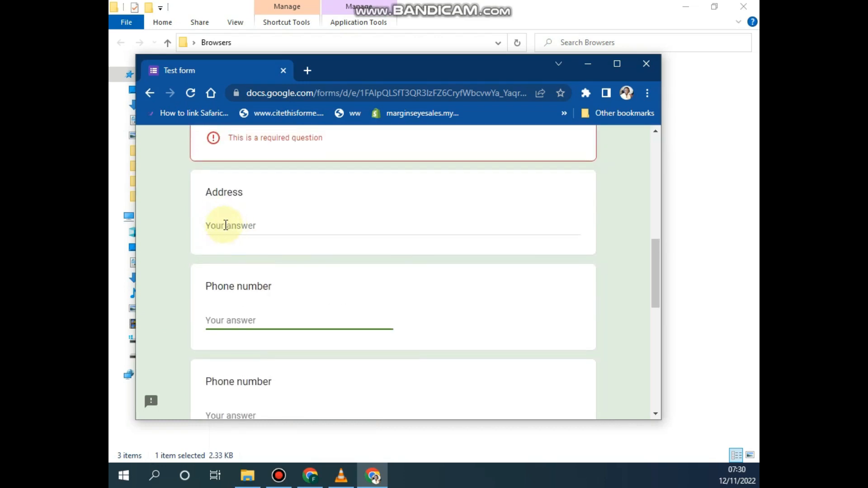
scroll(240, 339, "down", 3)
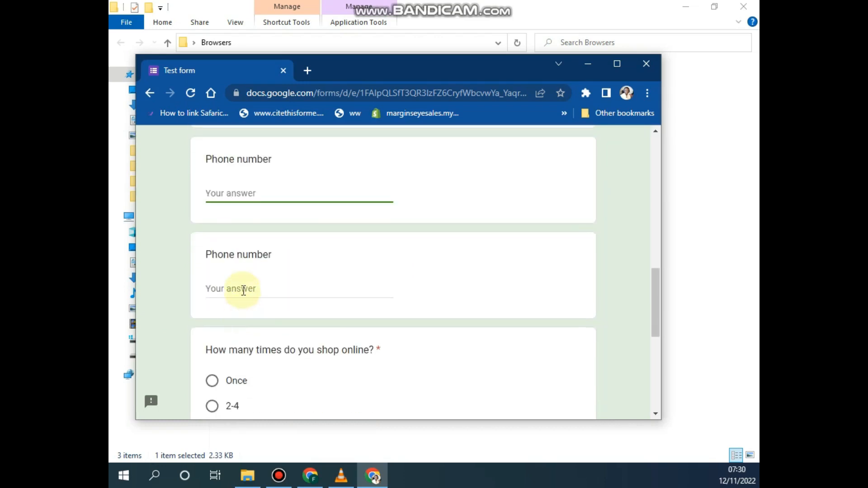
left_click(243, 291)
scroll(239, 293, "down", 3)
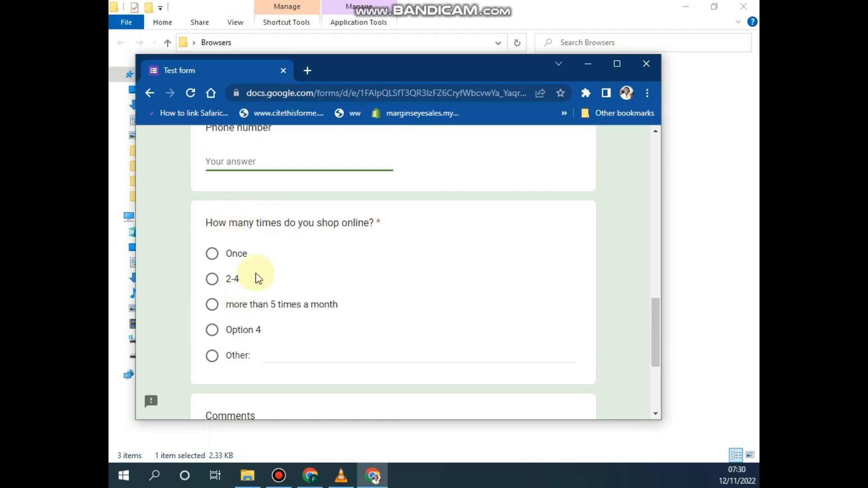
- Check the required online shopping question by leaving it blank, try its choices and answer it with "Option 4"
scroll(265, 330, "down", 2)
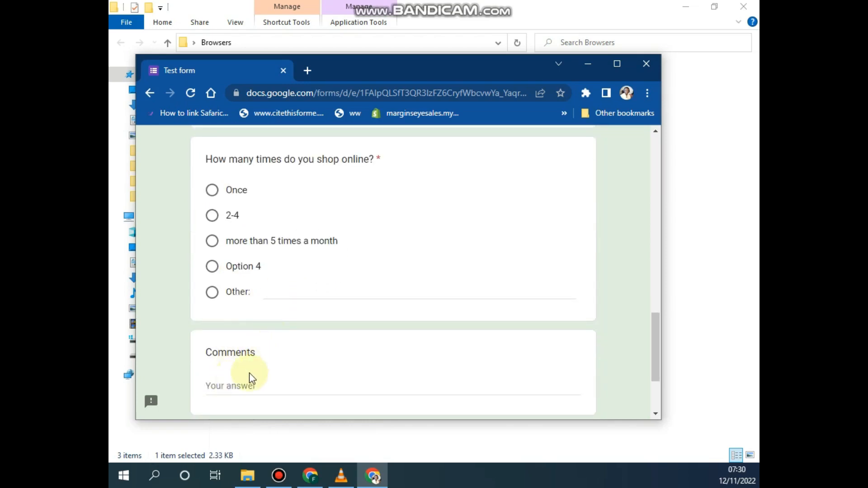
left_click(292, 294)
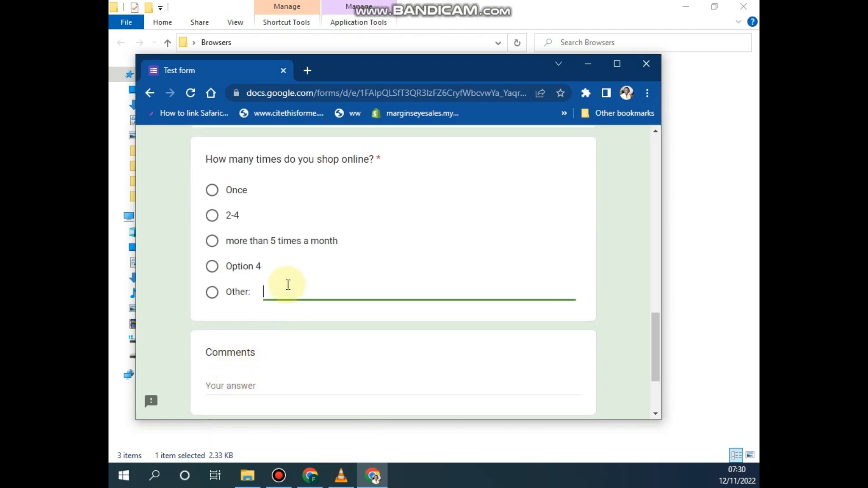
left_click(256, 388)
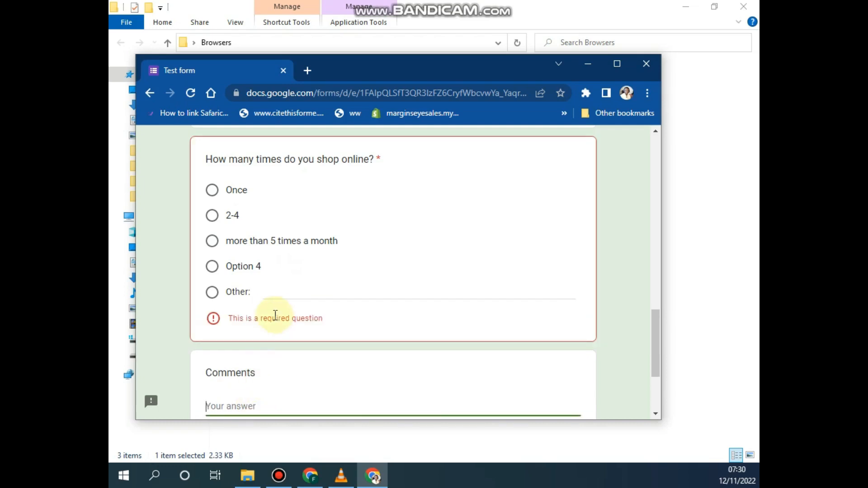
scroll(250, 315, "up", 1)
left_click(212, 253)
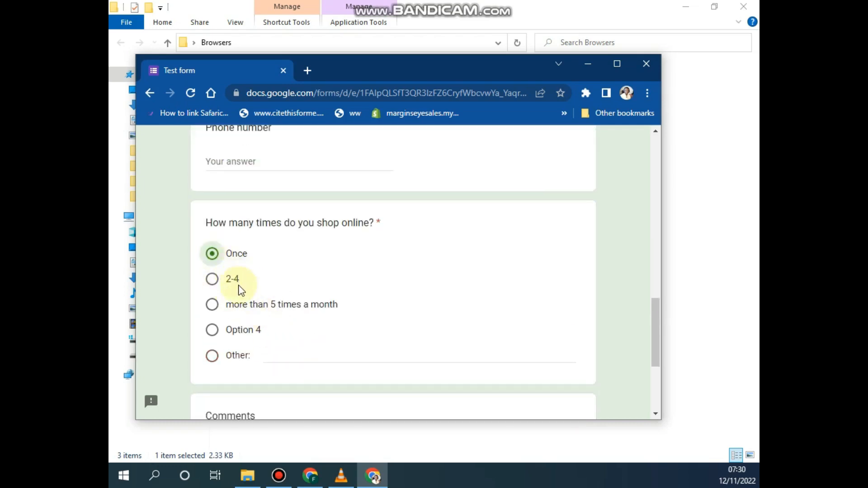
left_click(212, 278)
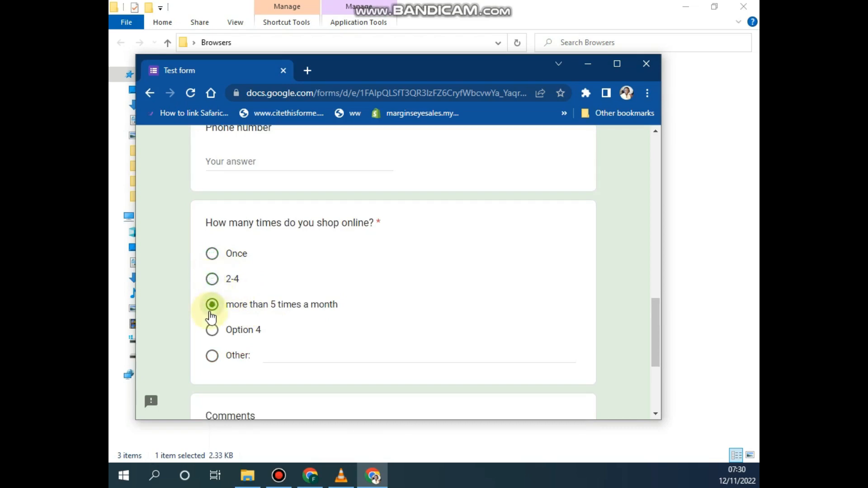
left_click(213, 331)
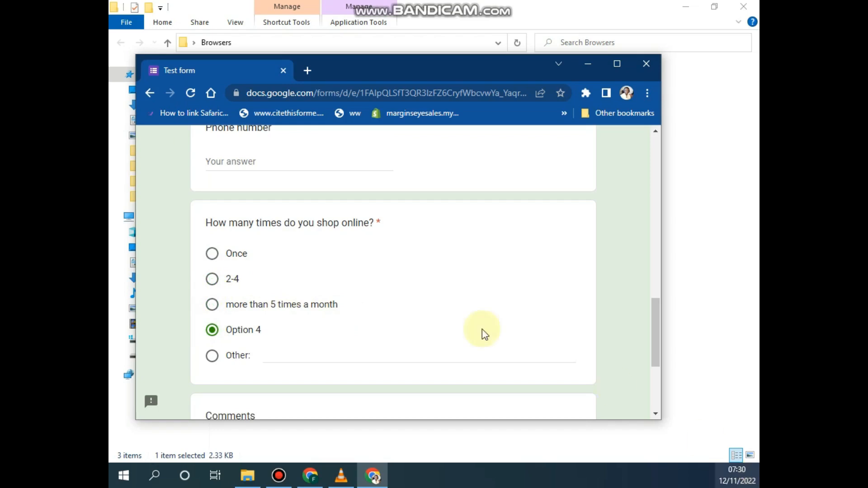
- Review the form from the Comments field to its start and try to submit it with Name and Email unanswered
scroll(303, 312, "down", 4)
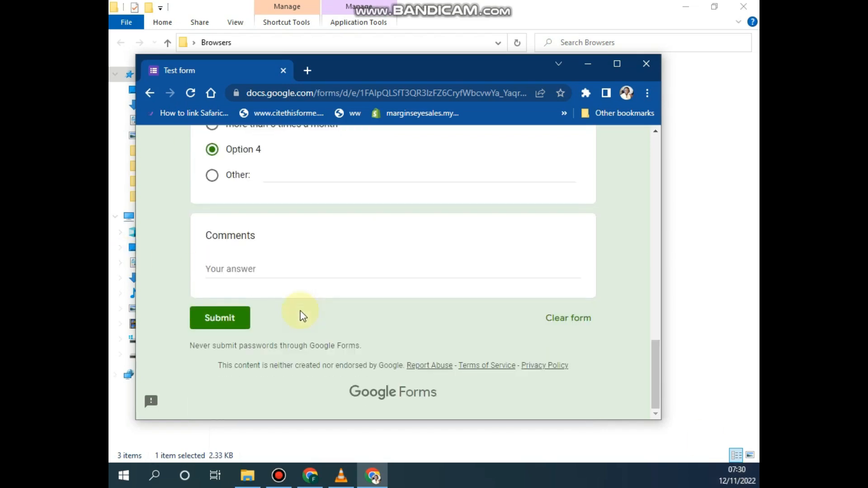
left_click(255, 270)
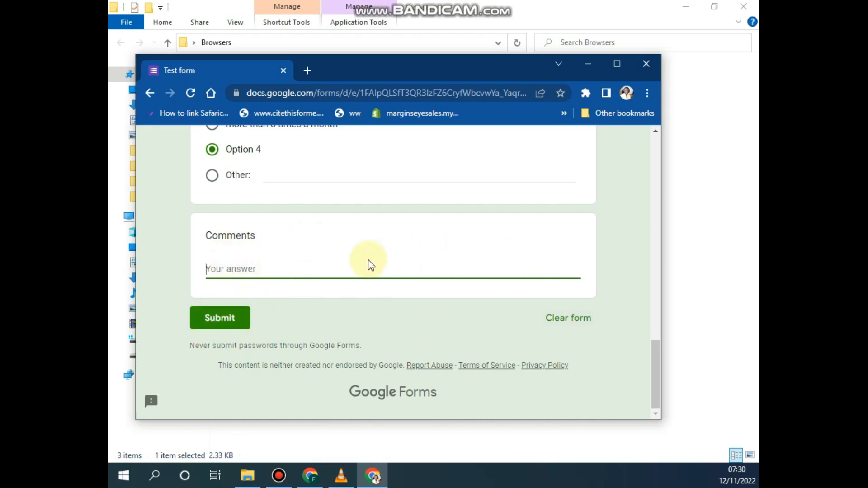
scroll(364, 269, "up", 10)
scroll(285, 232, "up", 8)
scroll(211, 345, "down", 20)
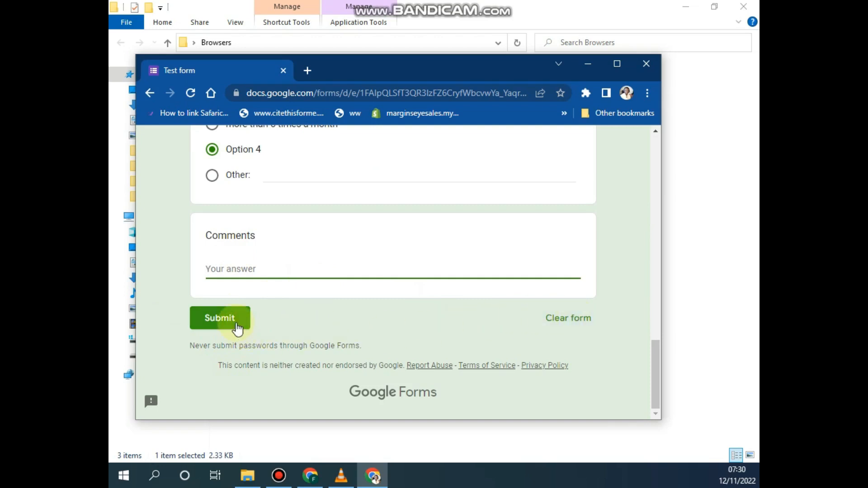
left_click(235, 325)
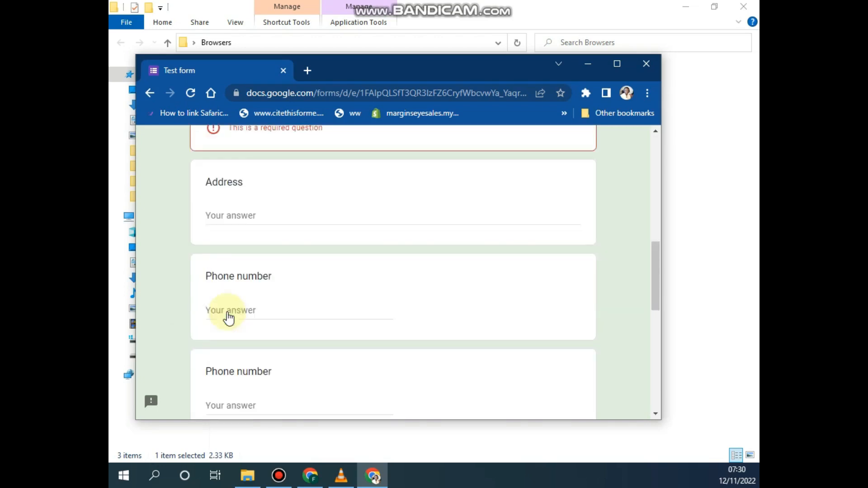
- Switch back to the form editor in the original Chrome profile, dismiss the sending options and view the last questions
left_click(588, 63)
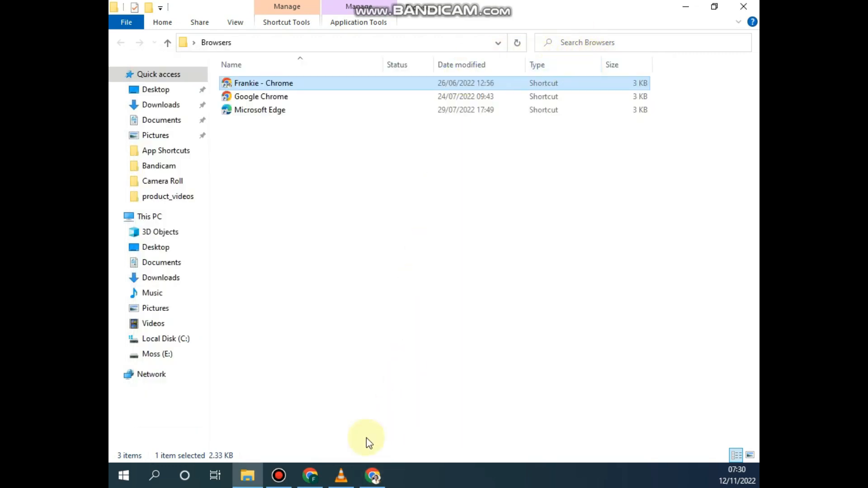
left_click(310, 476)
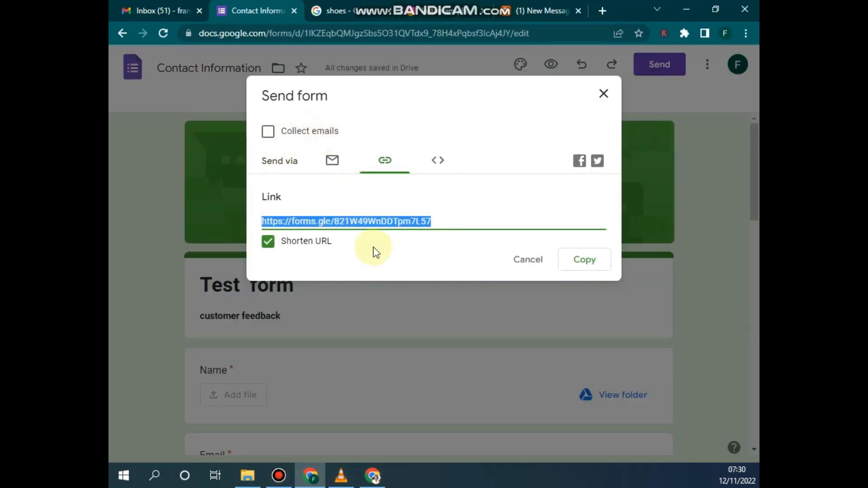
left_click(524, 265)
scroll(287, 298, "down", 10)
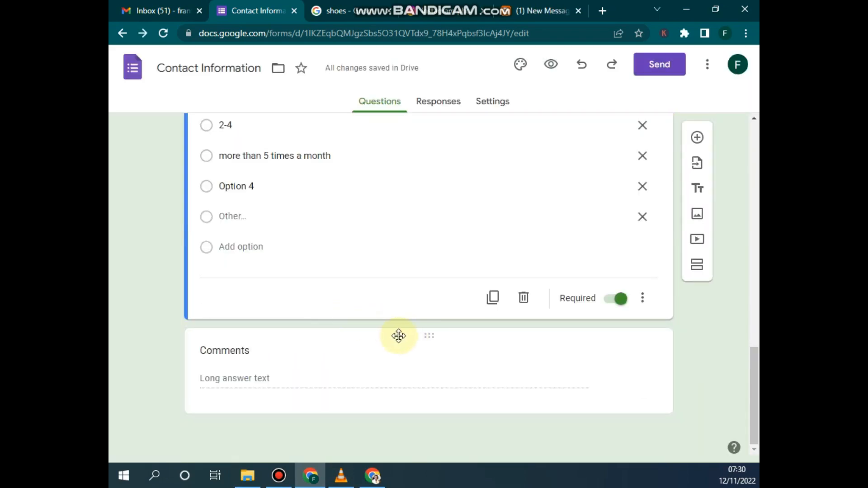
- Review the form's questions from the header down to Comments, and check its collected responses
scroll(328, 339, "up", 3)
scroll(326, 338, "up", 10)
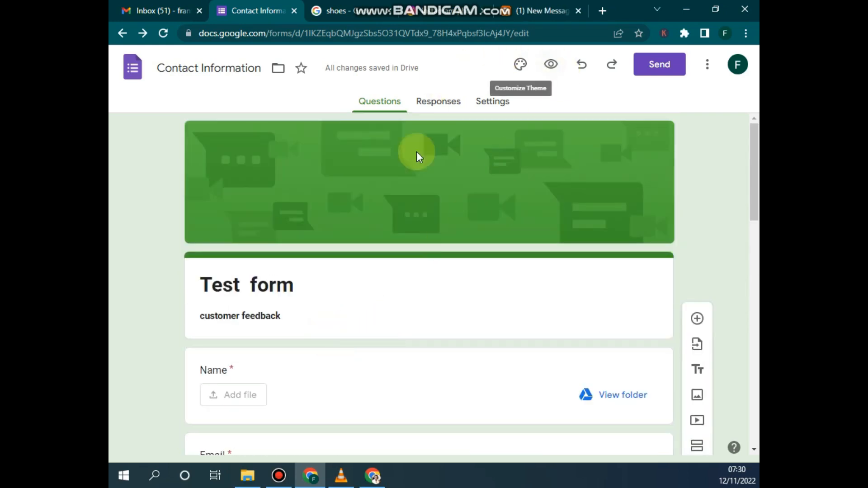
scroll(345, 295, "down", 6)
scroll(334, 258, "down", 5)
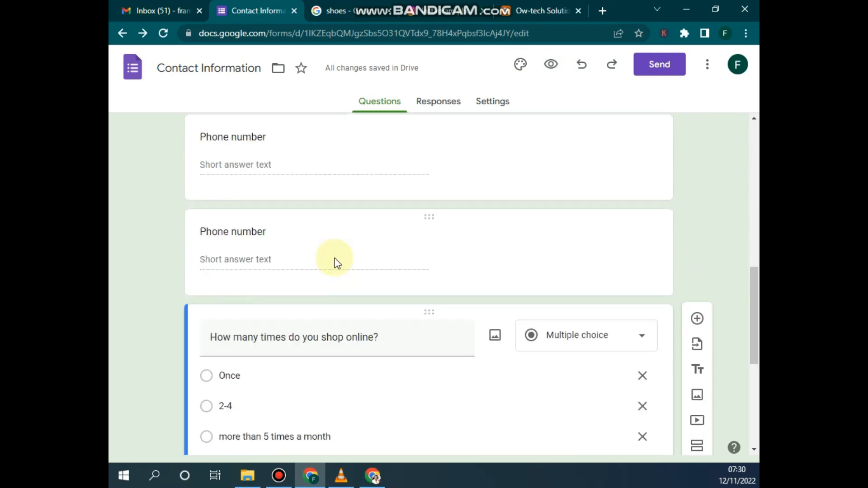
scroll(333, 262, "down", 6)
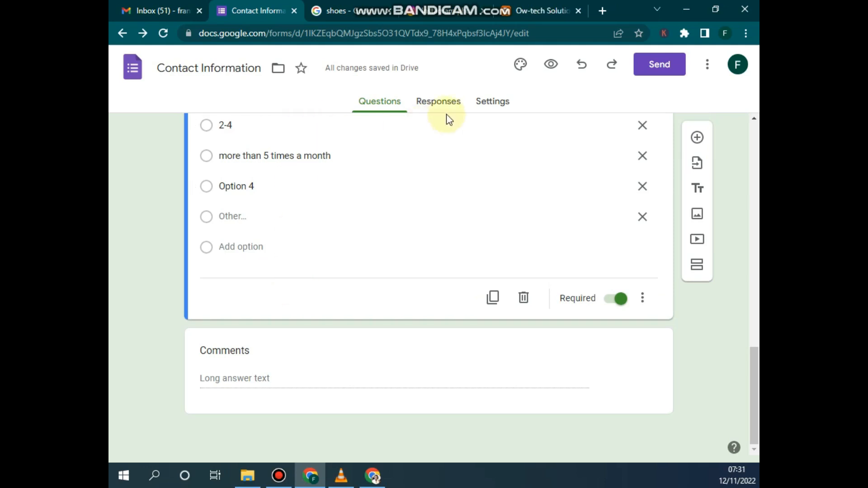
left_click(439, 99)
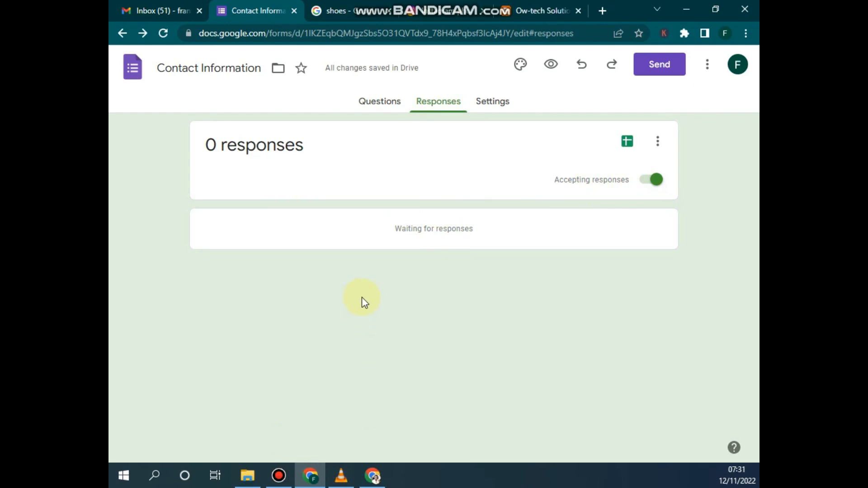
- Make the form a quiz in its settings and go over the grade release, respondent and default point value options
left_click(488, 105)
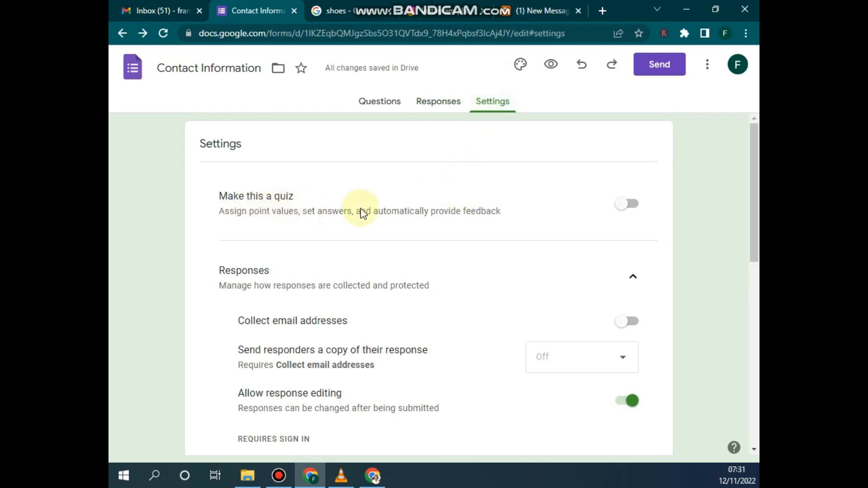
scroll(362, 228, "down", 10)
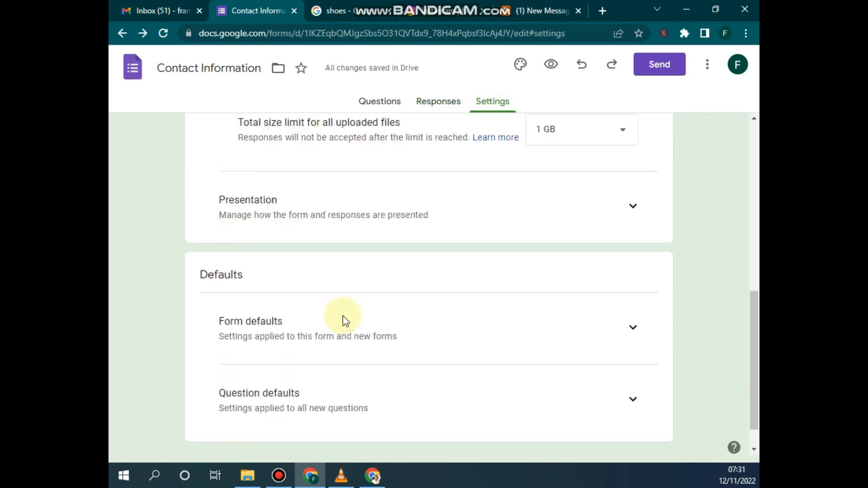
scroll(325, 289, "up", 10)
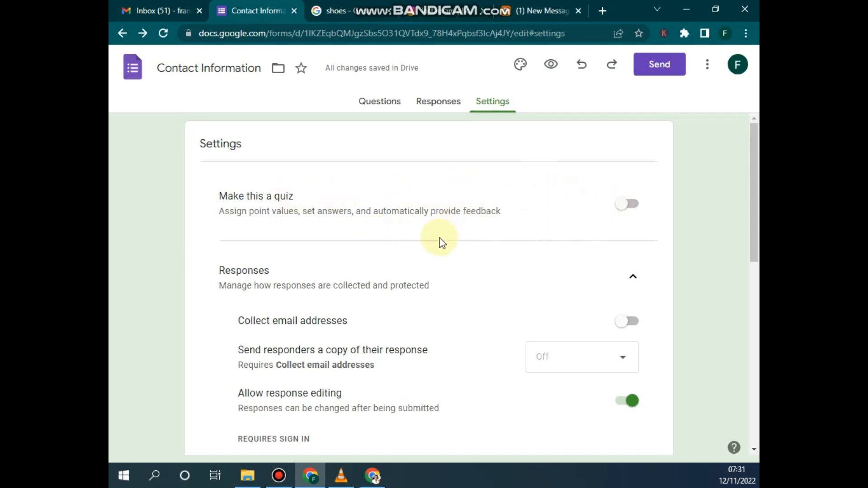
left_click(631, 204)
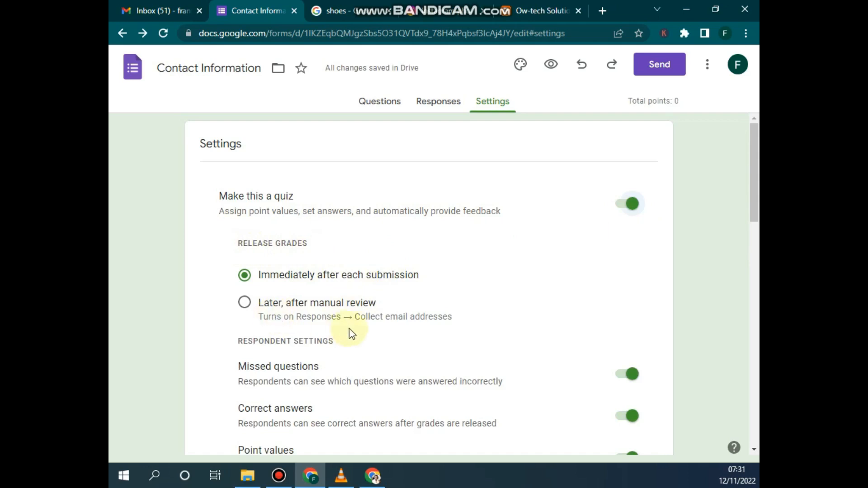
scroll(413, 300, "down", 4)
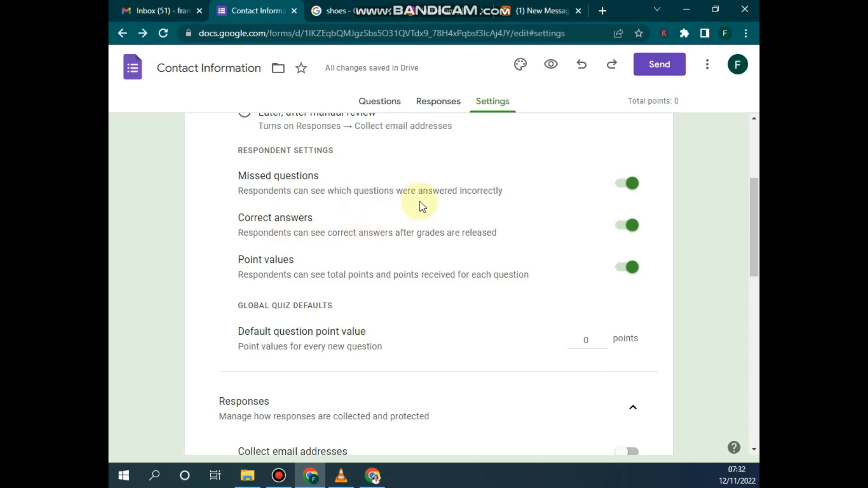
scroll(408, 232, "down", 3)
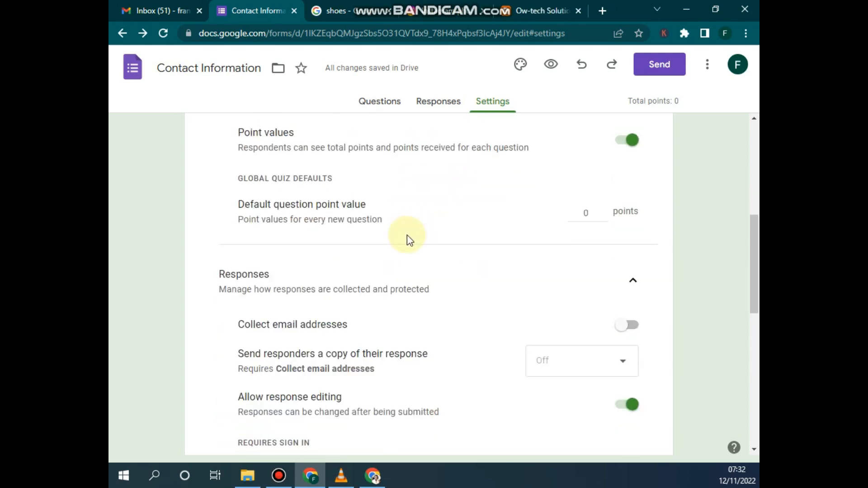
scroll(304, 305, "down", 2)
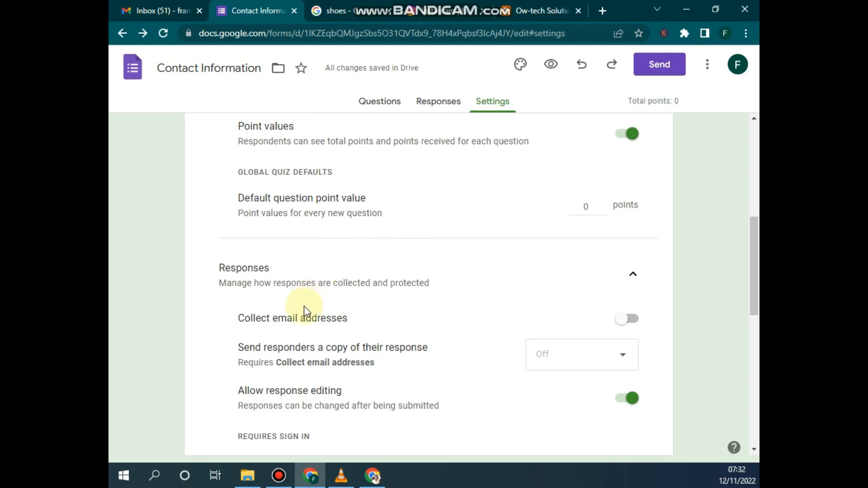
- Highlight the Collect email addresses setting, compare it with the form's Email question and return to the settings
left_click_drag(236, 272, 361, 268)
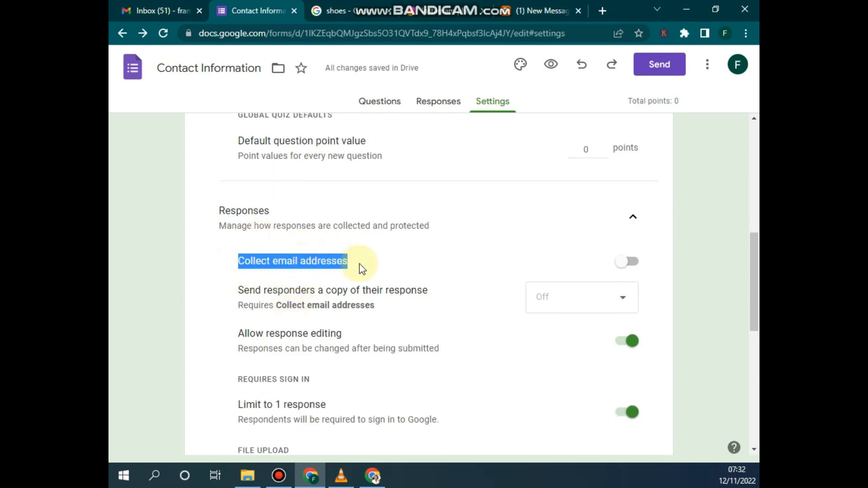
left_click(370, 102)
scroll(235, 353, "down", 5)
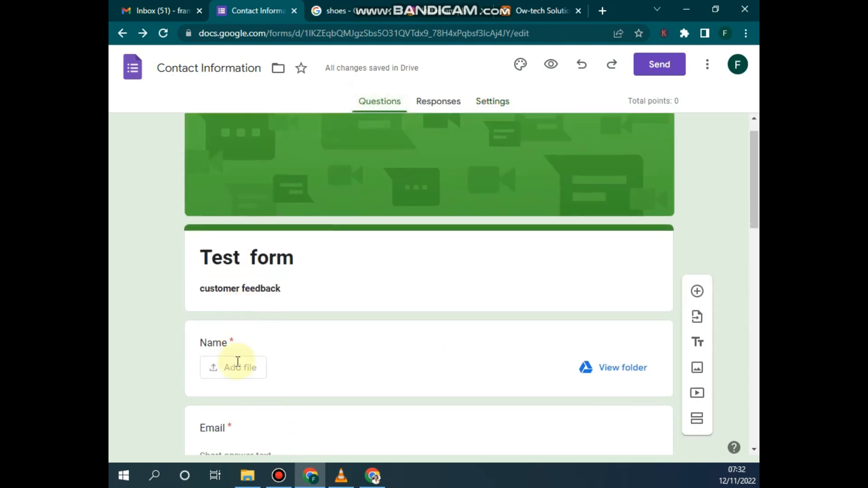
left_click(230, 231)
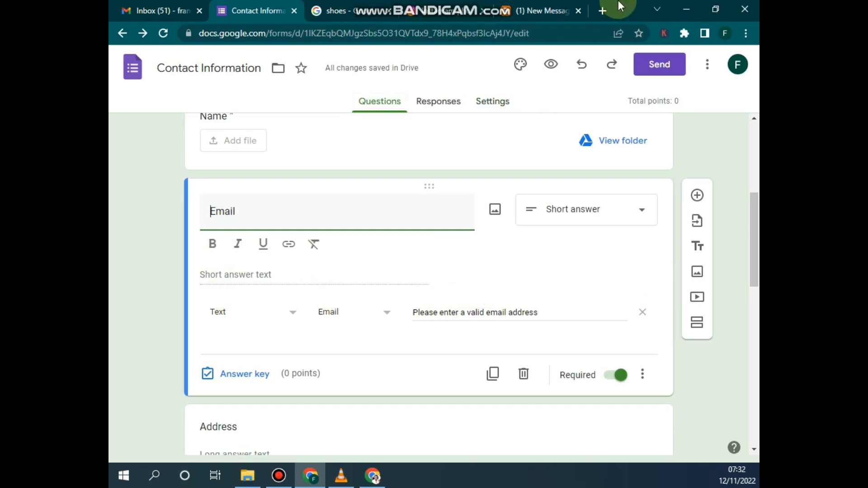
left_click(486, 108)
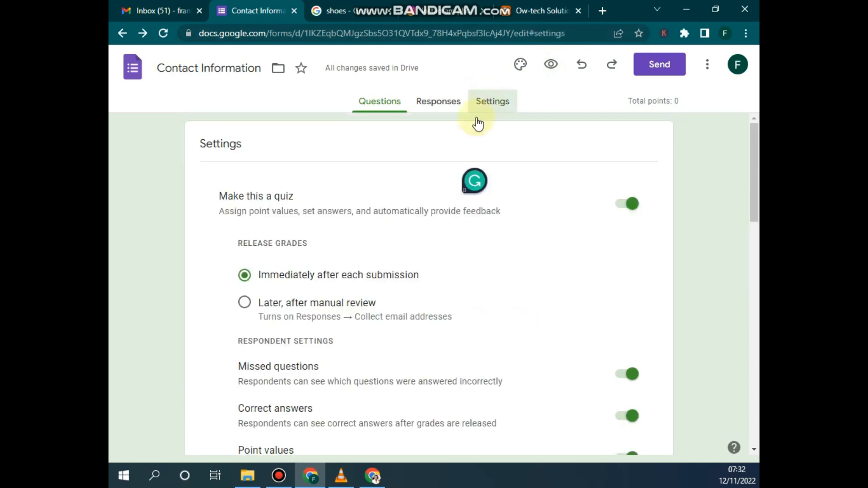
- Turn on Collect email addresses and look at the choices for sending responders a copy of their response
scroll(252, 340, "down", 4)
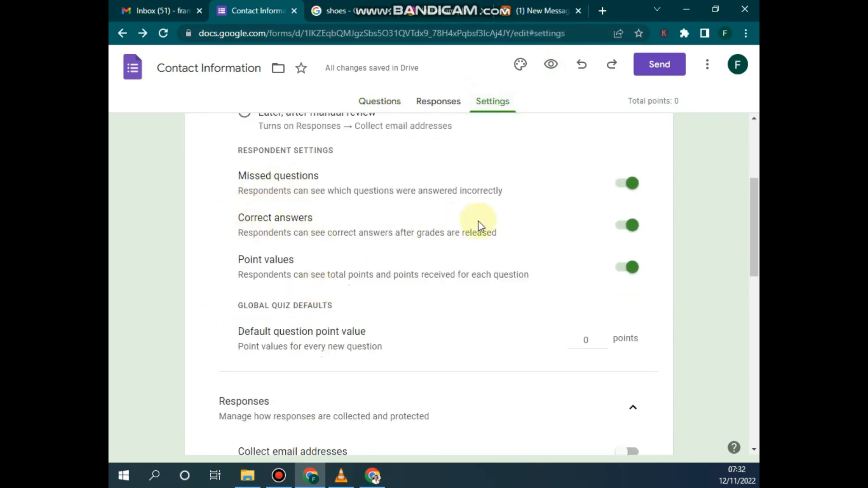
scroll(276, 275, "down", 6)
scroll(298, 245, "up", 3)
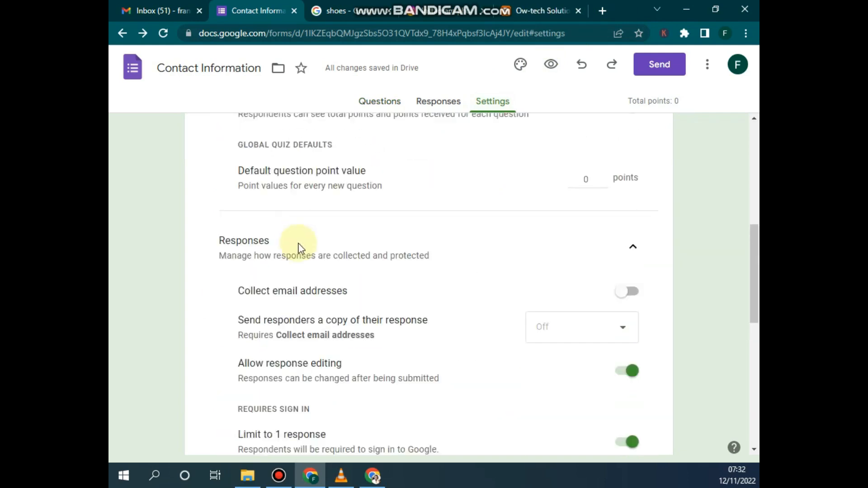
left_click(629, 326)
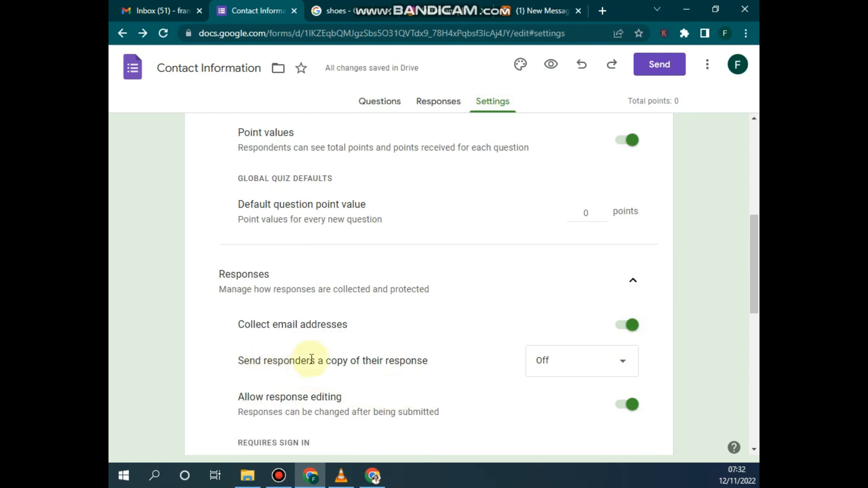
left_click(626, 367)
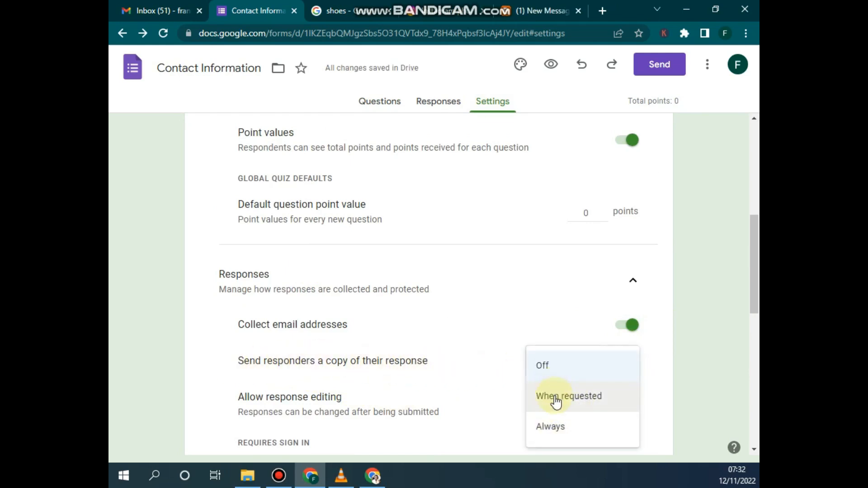
left_click(402, 353)
- Check the sign-in requirement and view the size limit choices for uploaded files without picking a new one
scroll(402, 353, "down", 3)
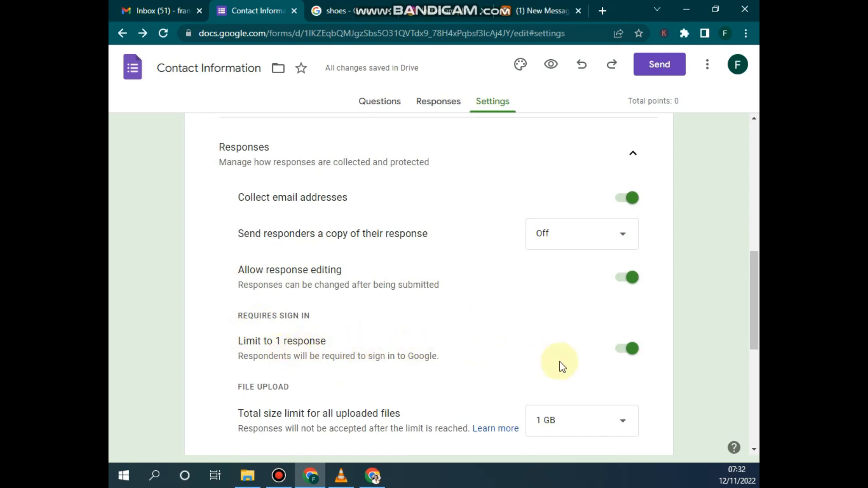
scroll(285, 258, "down", 4)
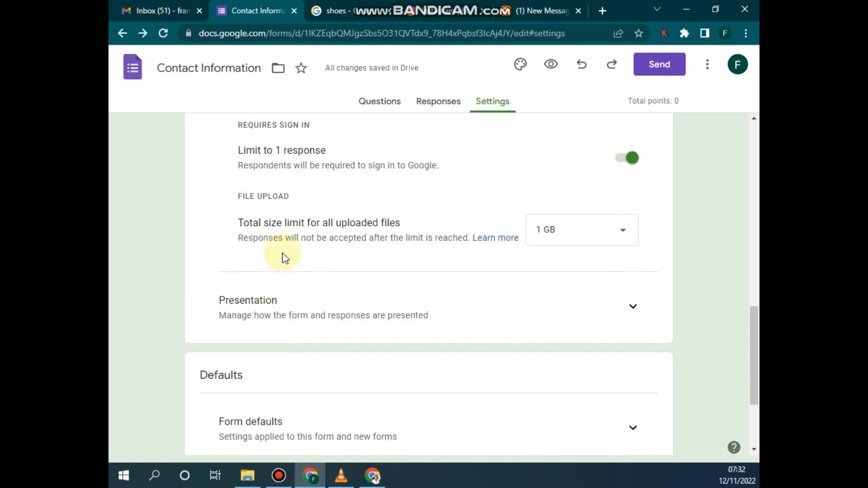
left_click(621, 230)
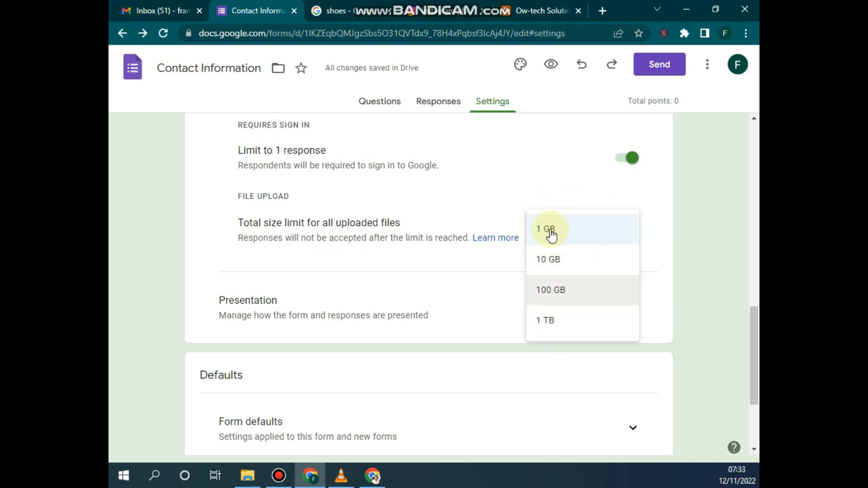
left_click(388, 264)
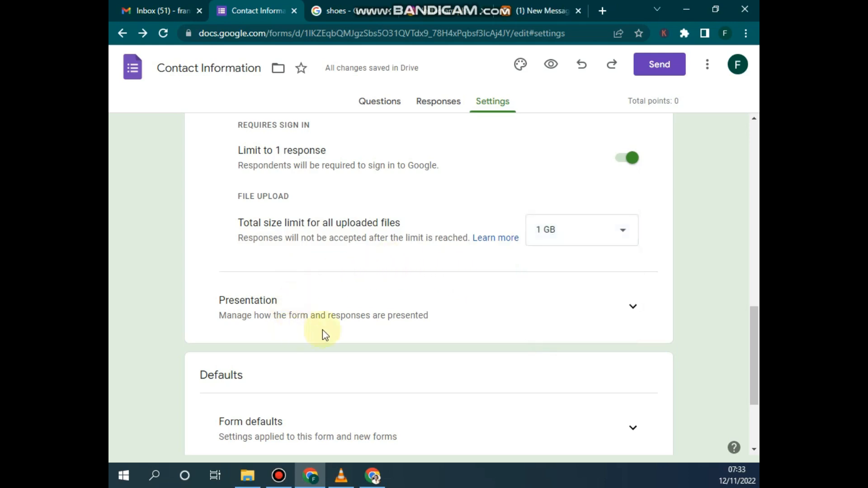
- Turn on Show progress bar in the presentation settings and review the after-submission and restriction options
left_click(621, 313)
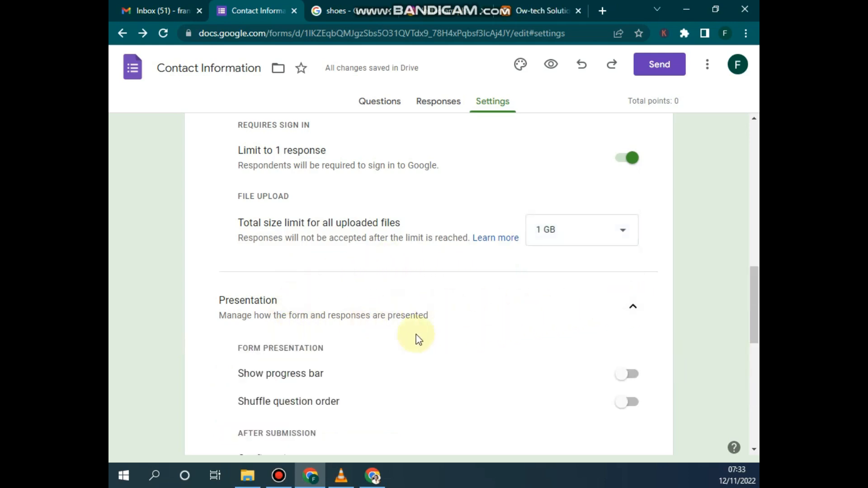
scroll(407, 340, "down", 4)
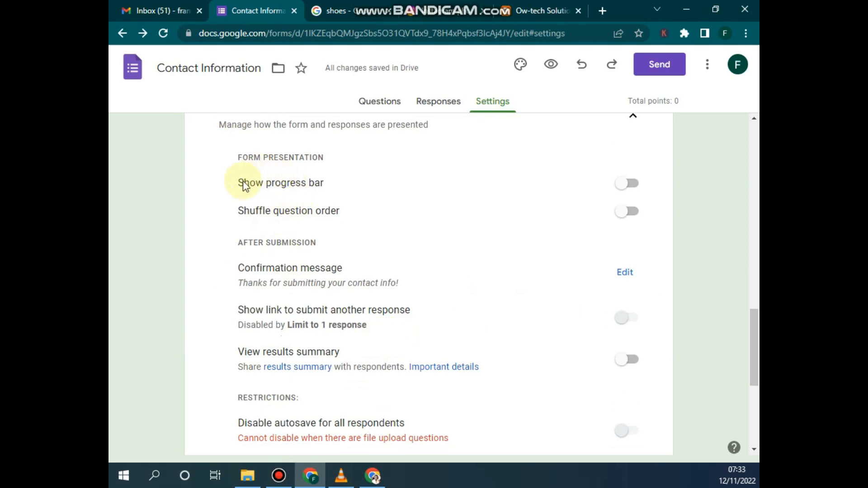
left_click(627, 183)
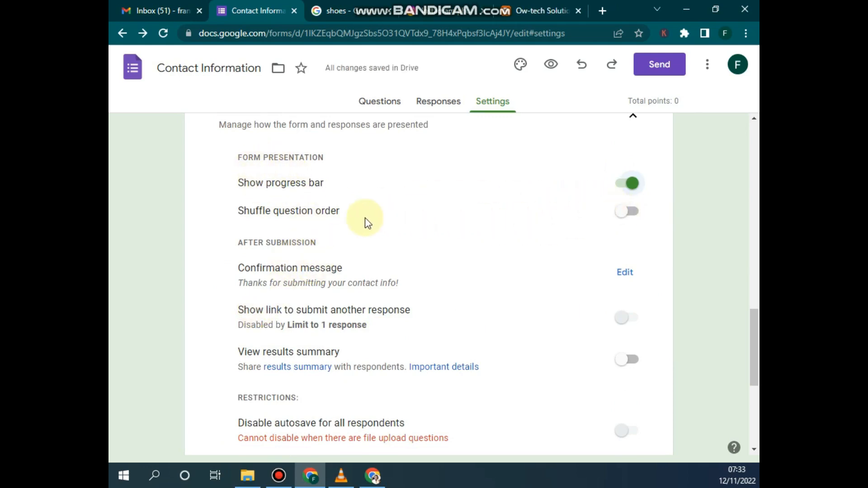
scroll(345, 249, "down", 1)
scroll(346, 249, "down", 3)
scroll(281, 188, "up", 2)
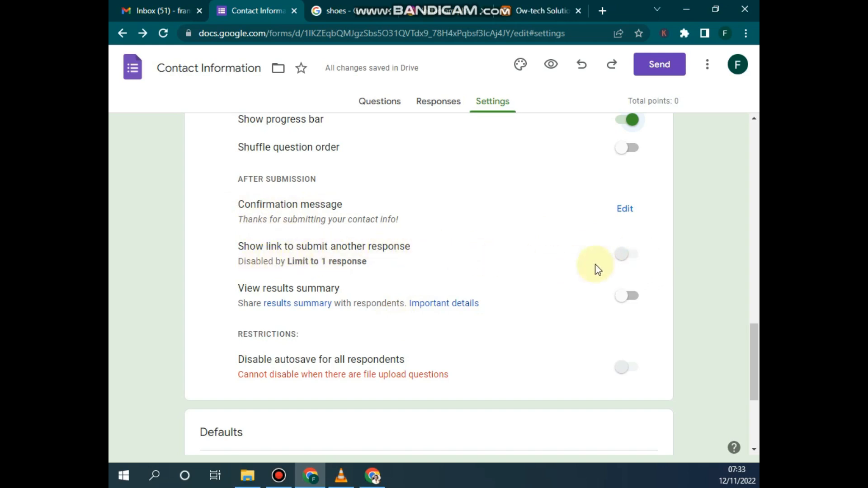
scroll(316, 320, "down", 1)
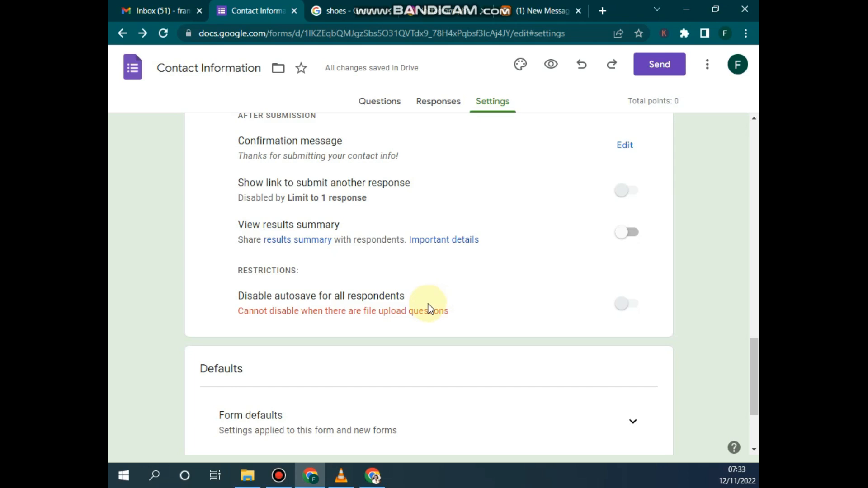
- Expand the form defaults and turn on Collect email addresses by default
scroll(487, 280, "down", 1)
scroll(488, 278, "down", 1)
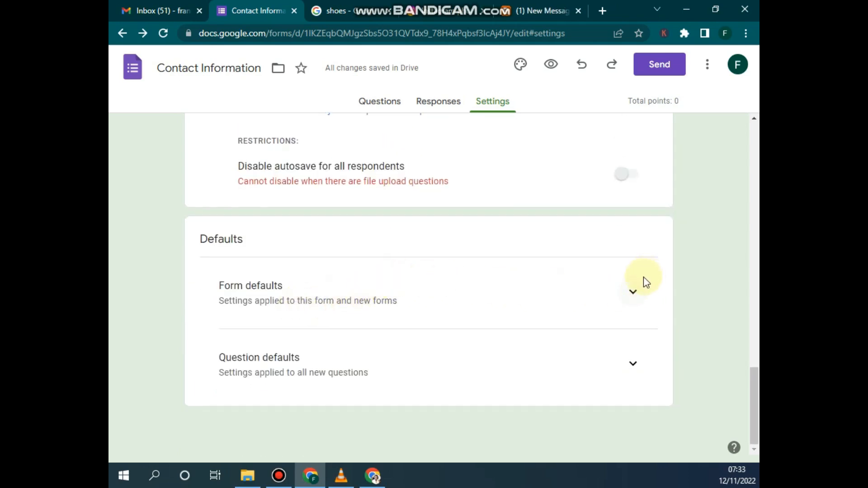
left_click(634, 289)
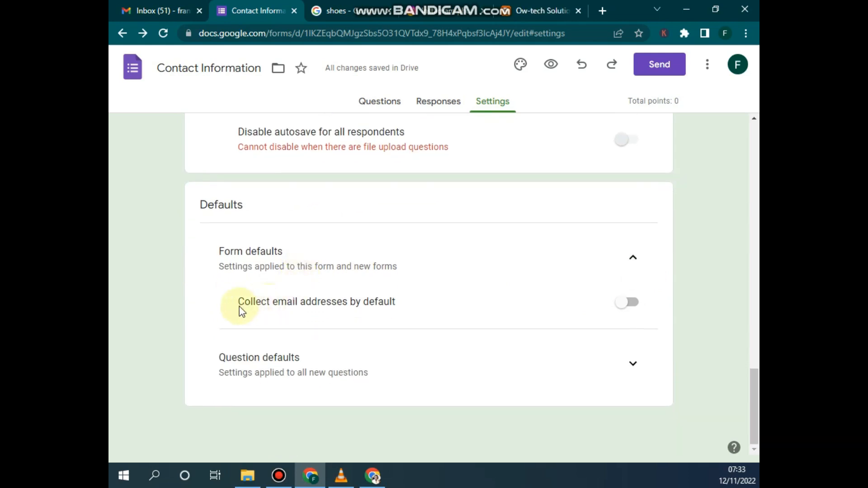
left_click(639, 302)
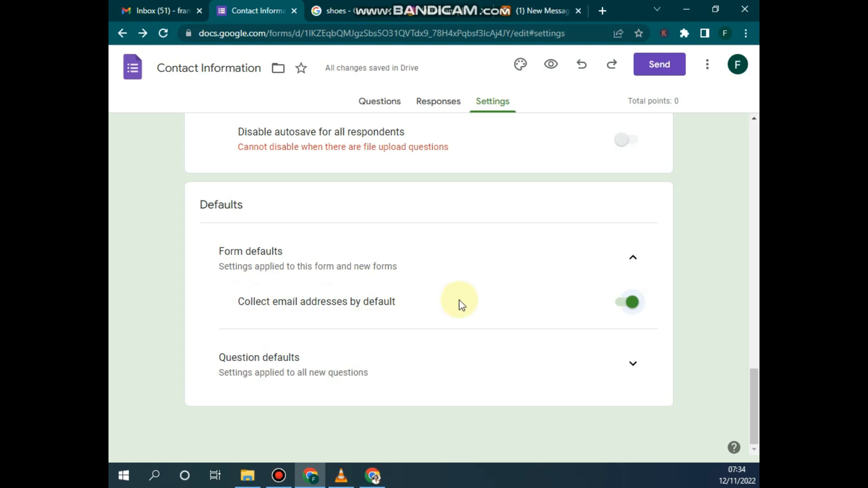
- Look back over the Presentation and Responses settings, and turn off Collect email addresses by default
scroll(446, 305, "up", 8)
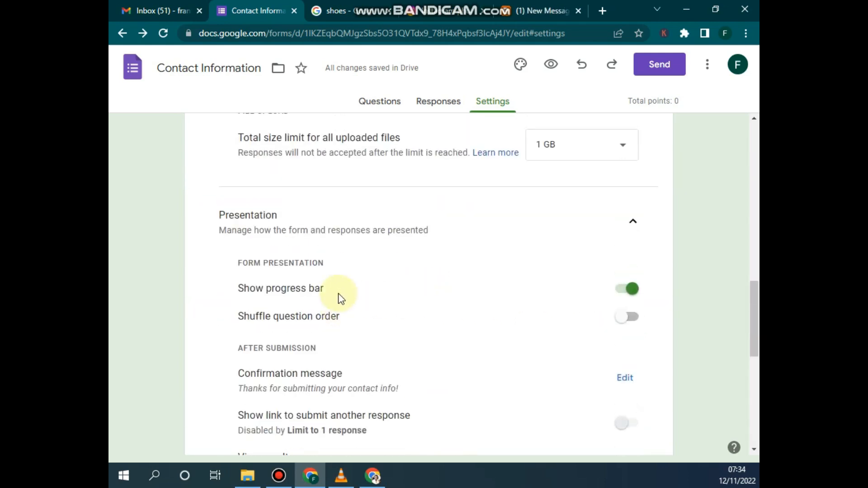
scroll(341, 299, "up", 10)
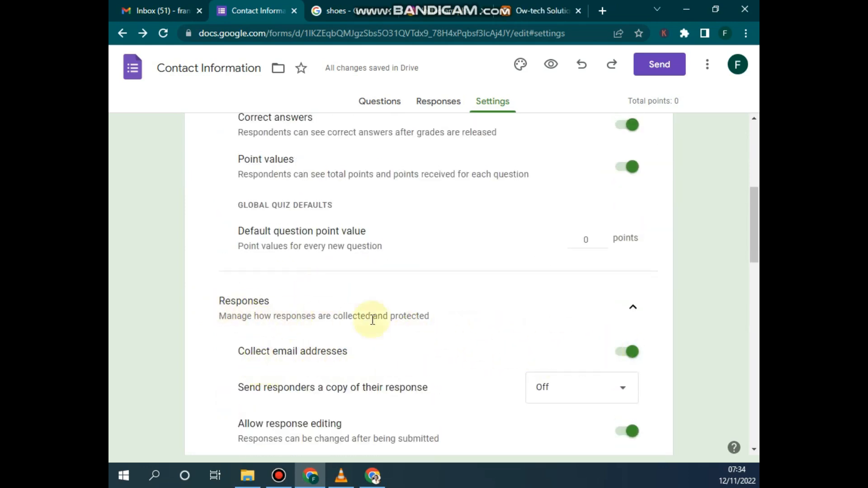
scroll(361, 306, "down", 7)
scroll(425, 326, "down", 8)
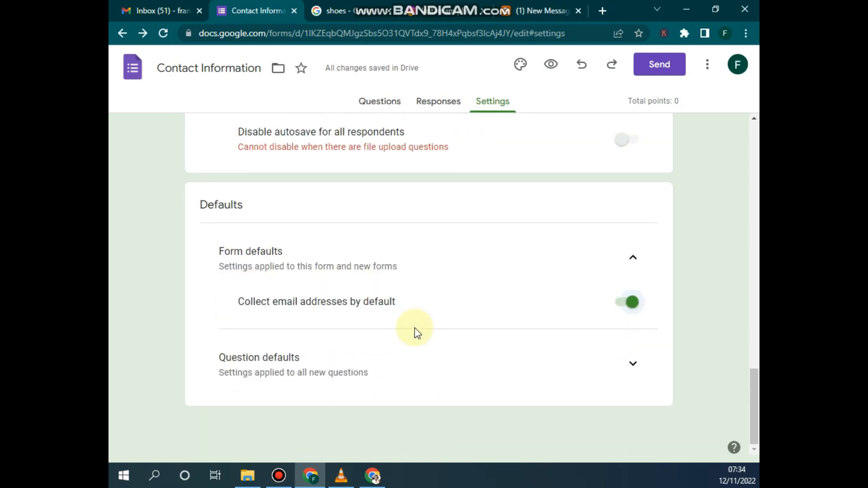
left_click(635, 306)
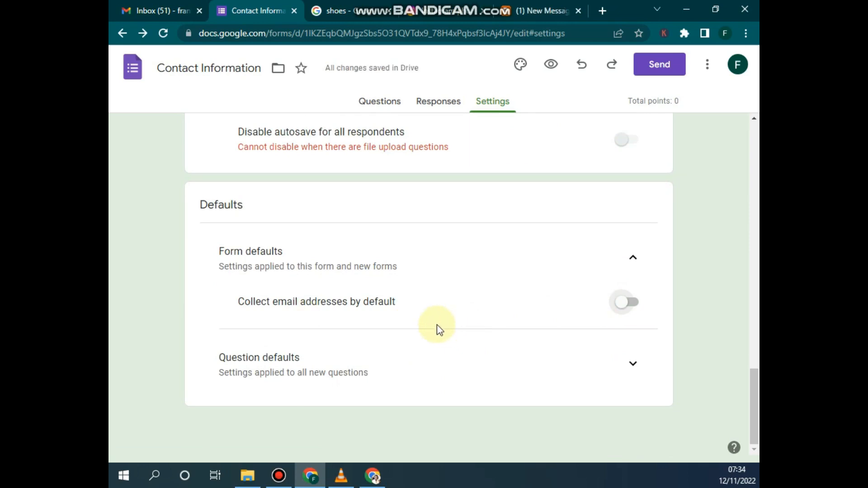
- Expand the question defaults and review the Make questions required by default option alongside the other settings
scroll(438, 329, "up", 2)
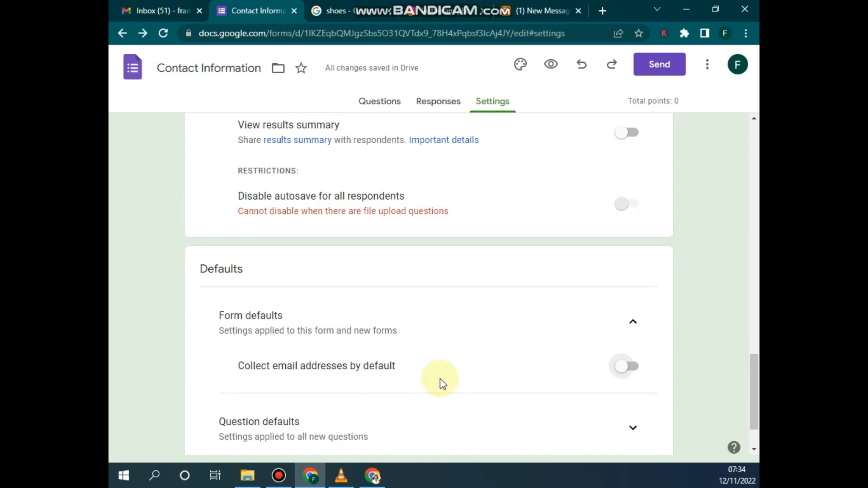
scroll(447, 384, "up", 1)
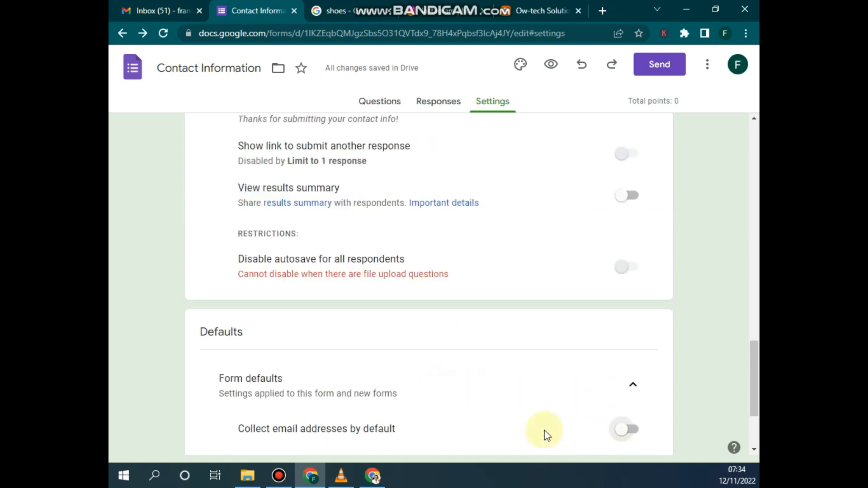
scroll(281, 291, "down", 2)
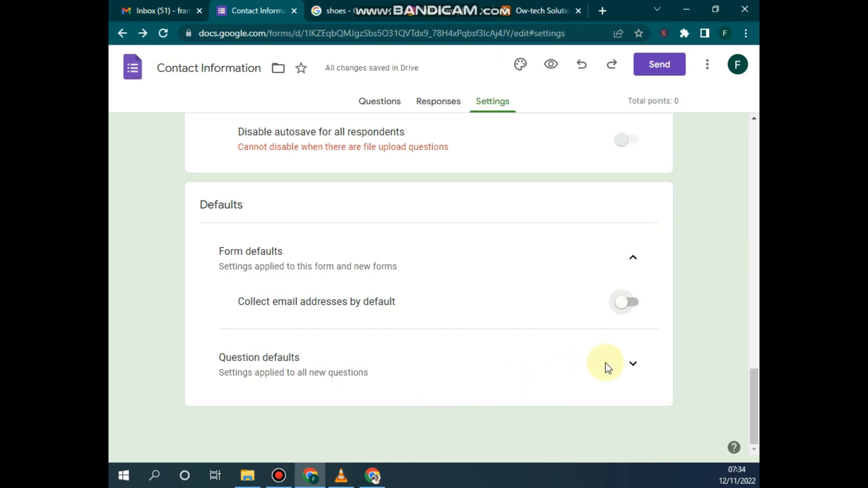
left_click(633, 362)
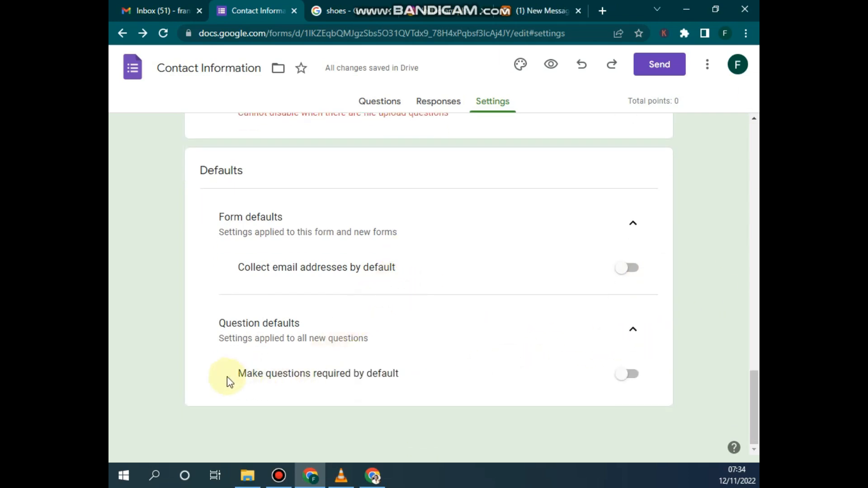
scroll(457, 354, "up", 1)
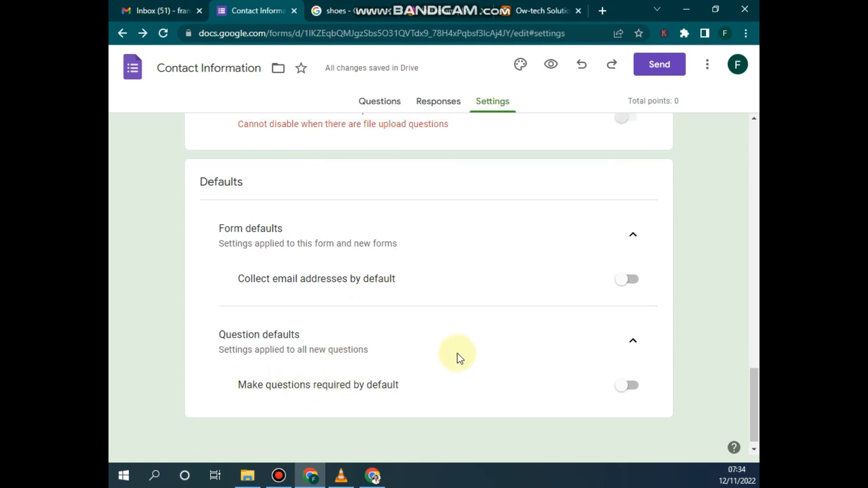
scroll(459, 358, "up", 8)
scroll(434, 321, "down", 8)
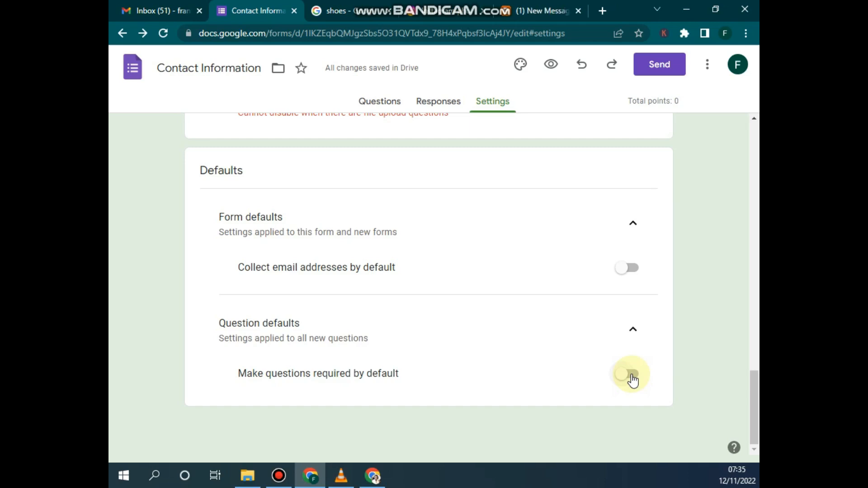
- Open the respondent preview of the form and look through its header and questions
scroll(475, 339, "up", 20)
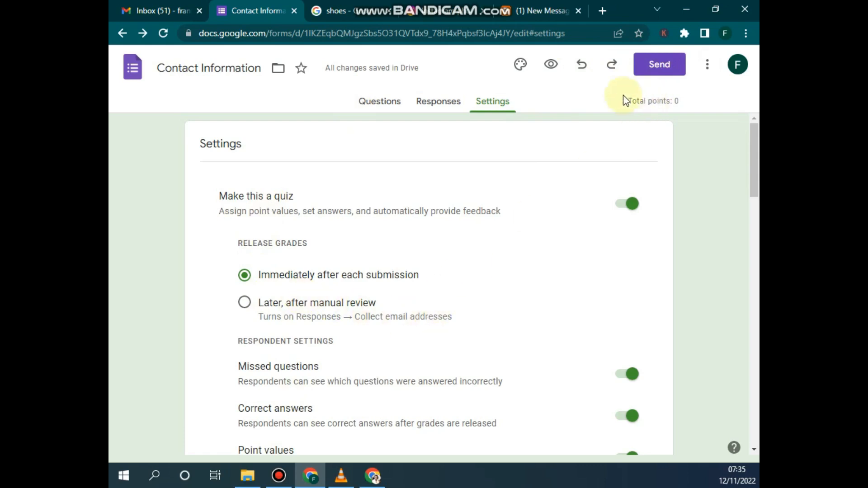
left_click(551, 64)
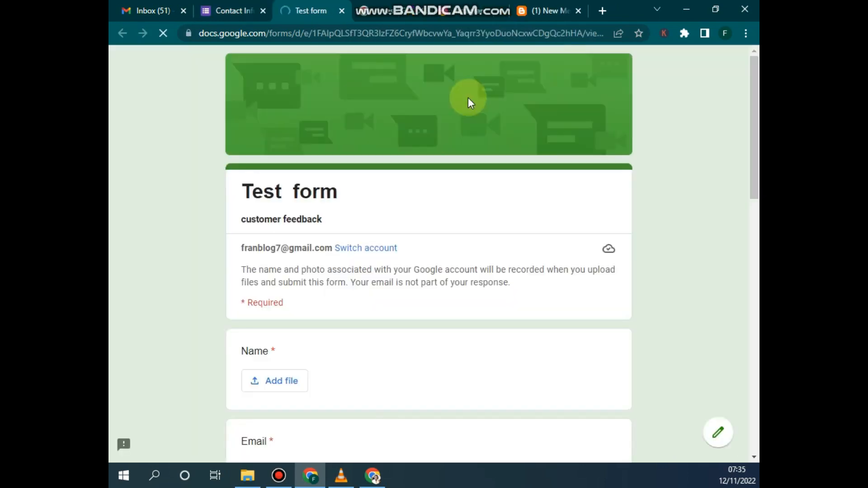
scroll(332, 230, "down", 8)
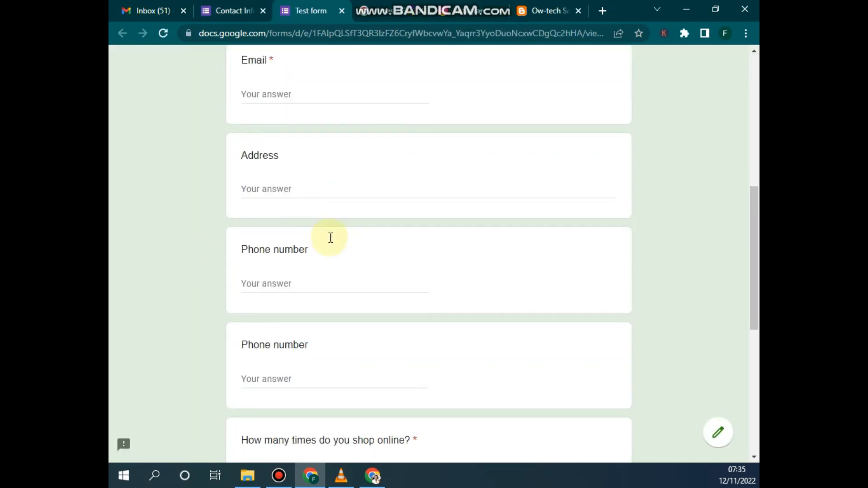
scroll(330, 236, "down", 8)
scroll(330, 242, "up", 11)
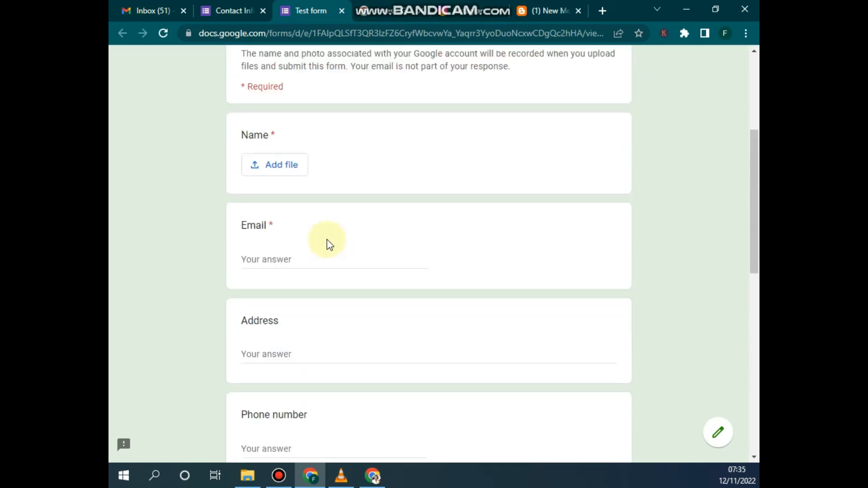
scroll(317, 231, "up", 4)
- Answer the previewed question "How many times do you shop online?" with 2-4
scroll(252, 277, "down", 14)
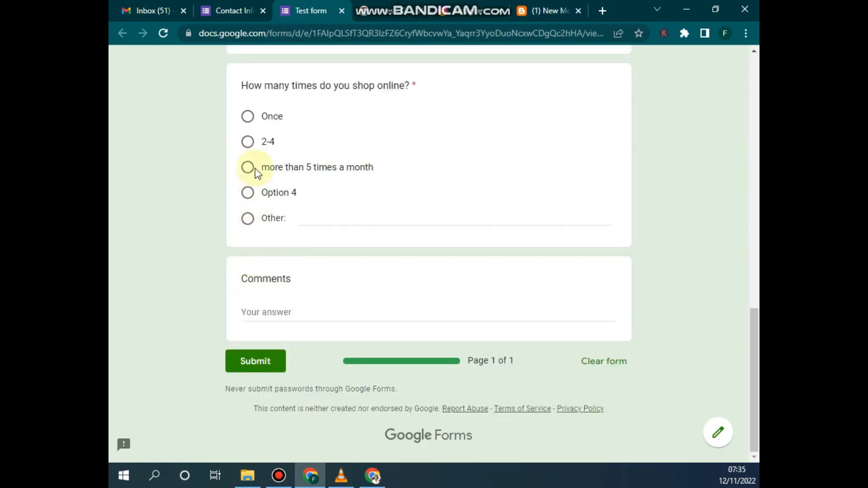
left_click(248, 142)
scroll(531, 257, "up", 1)
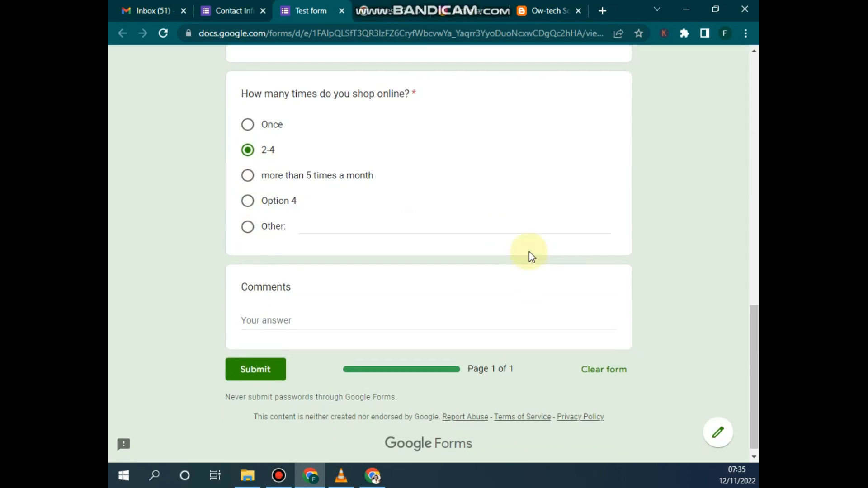
- Test the Email question's validation by entering the incomplete text "fr" and leaving the field
scroll(532, 257, "up", 15)
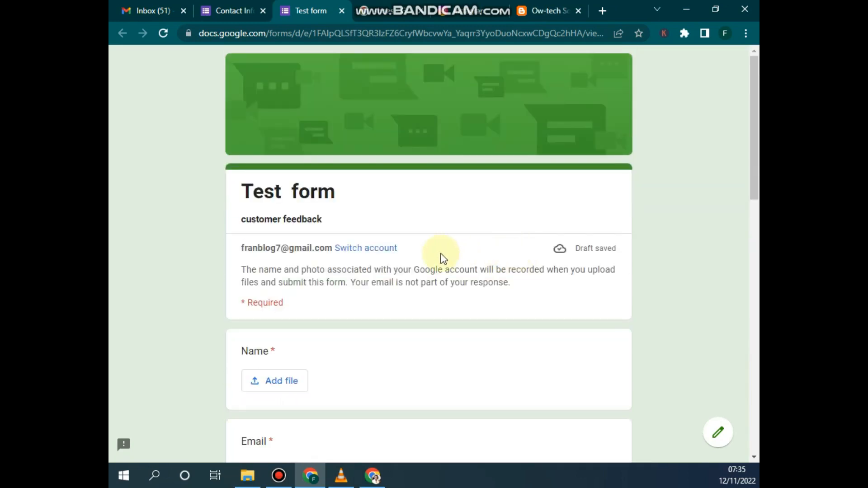
scroll(283, 384, "down", 3)
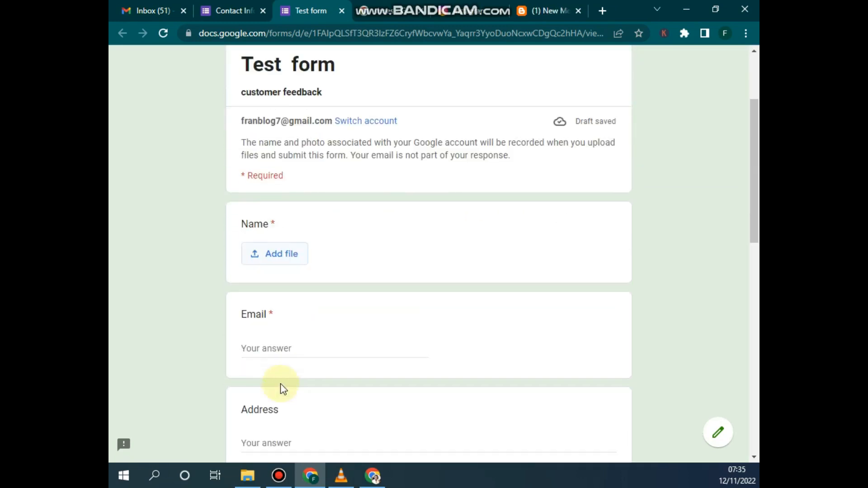
left_click(263, 352)
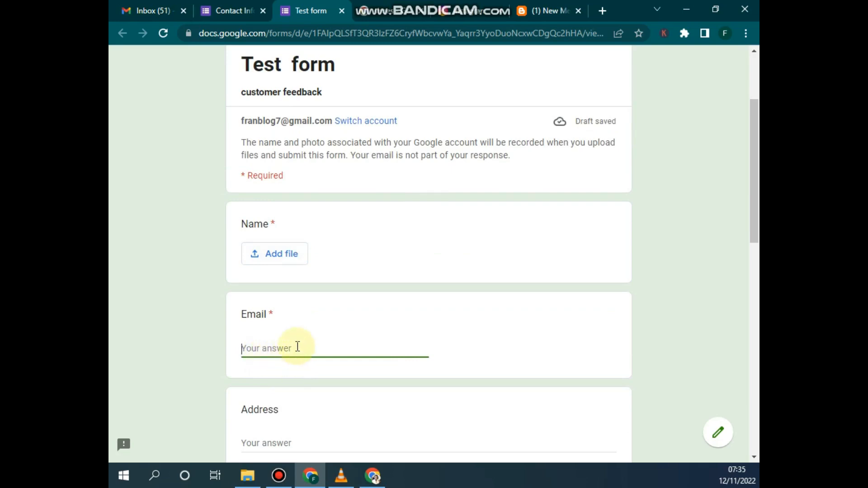
type("fr")
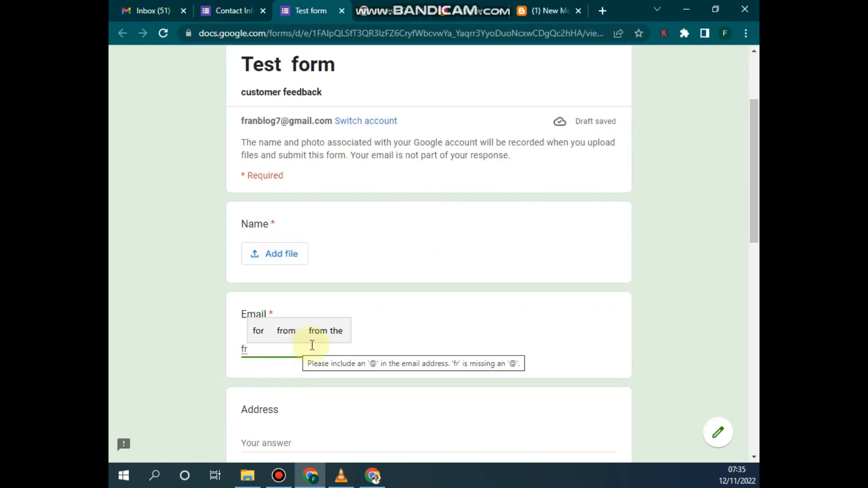
left_click(461, 252)
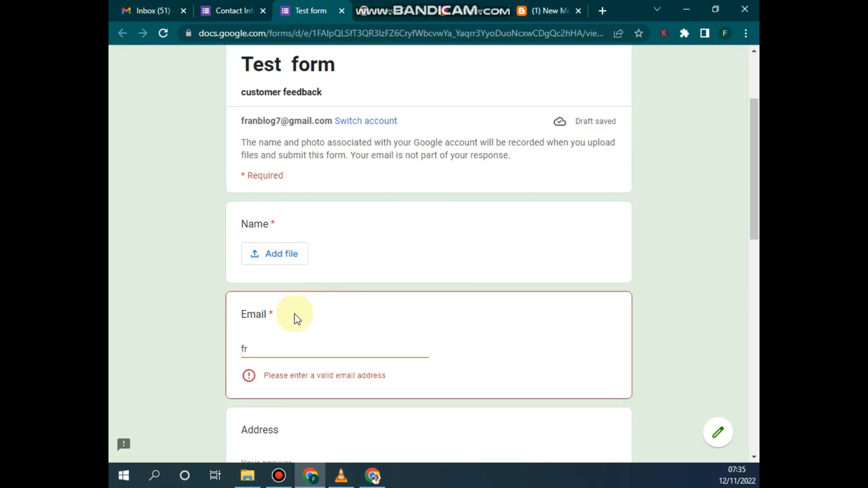
scroll(316, 294, "up", 3)
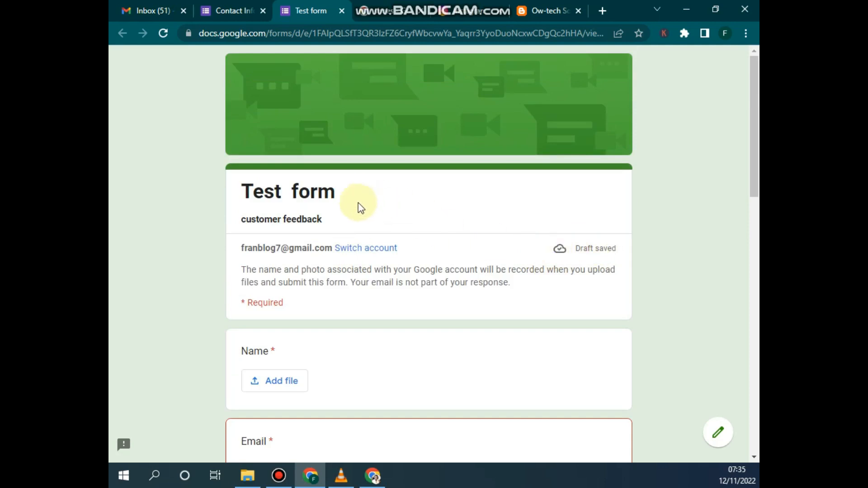
- Examine the progress bar and page indicator at the form's end, comparing them with the form copy open in the other Chrome window
scroll(360, 206, "down", 15)
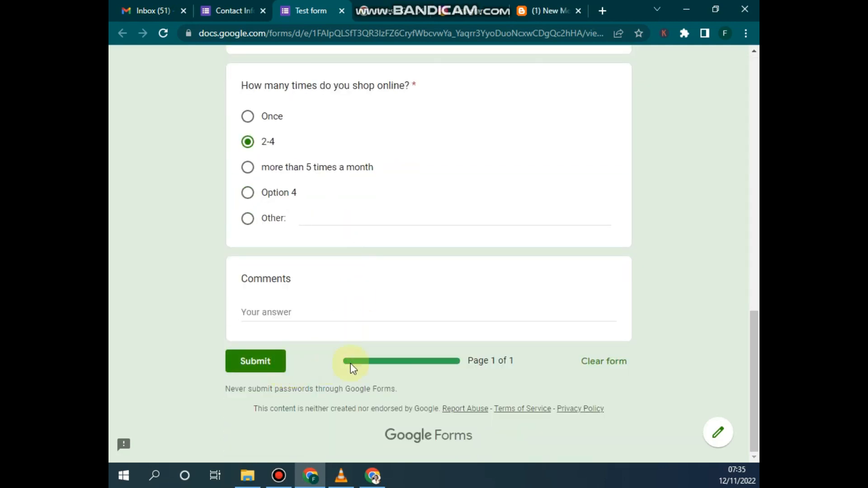
left_click_drag(516, 368, 455, 371)
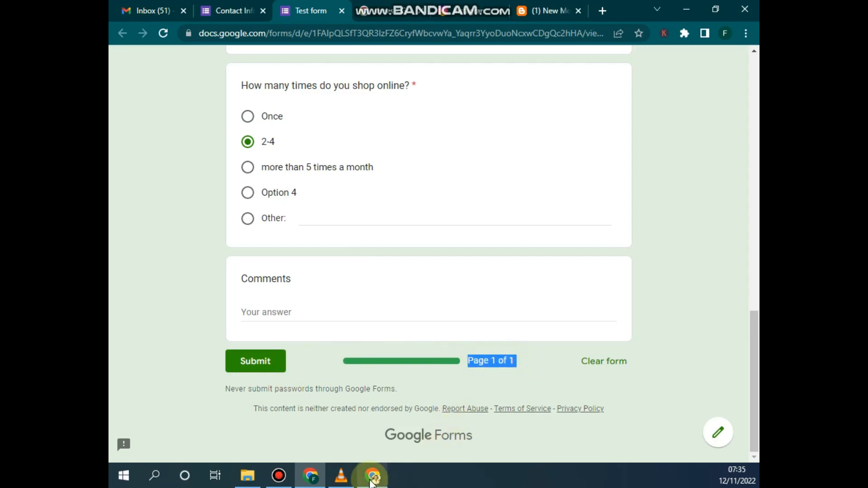
left_click(373, 475)
scroll(362, 230, "down", 15)
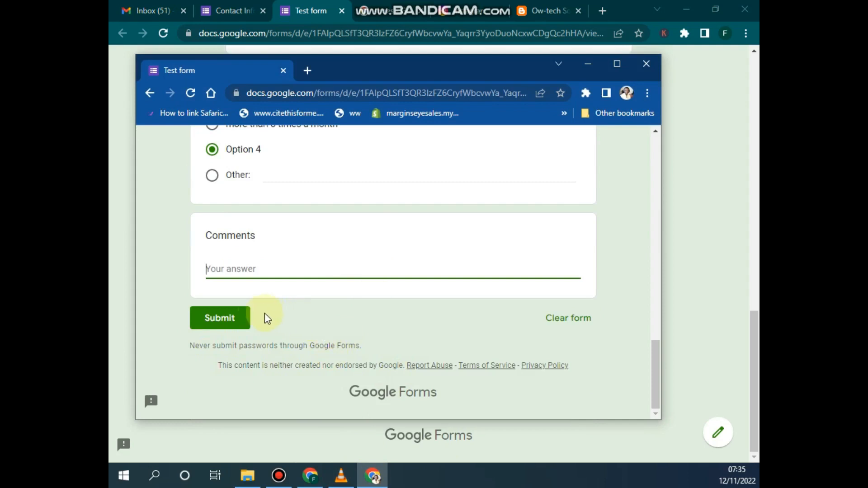
left_click(277, 319)
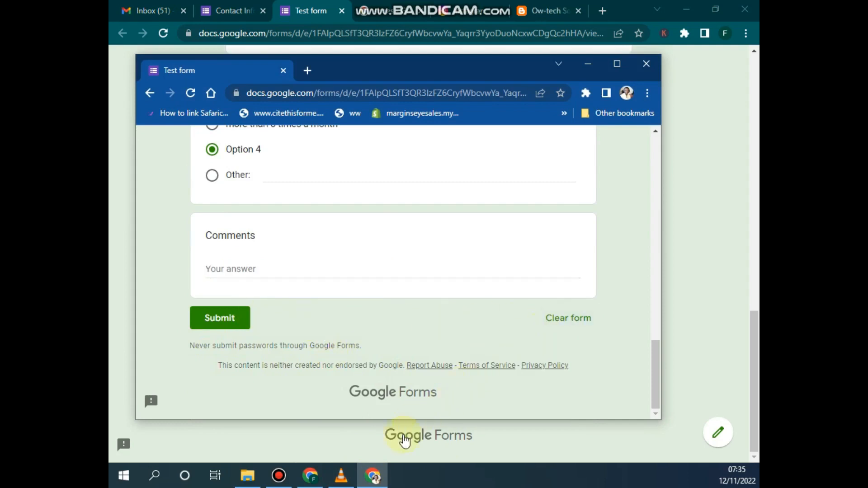
left_click(310, 475)
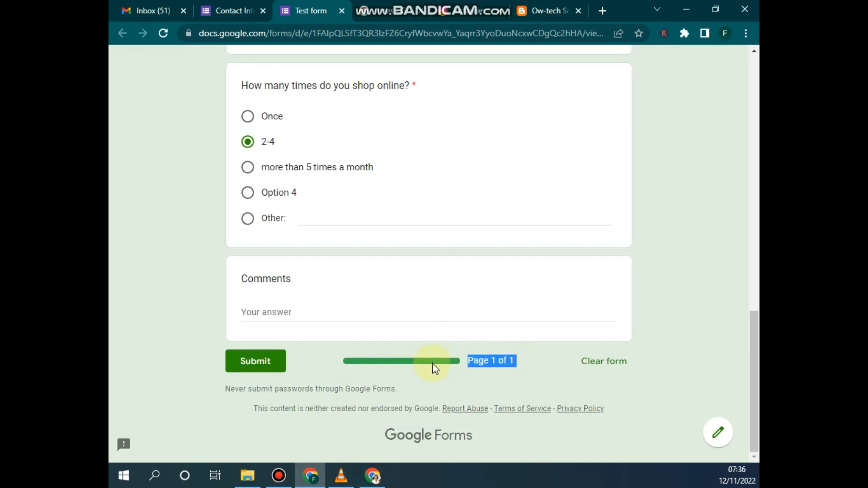
scroll(376, 300, "up", 15)
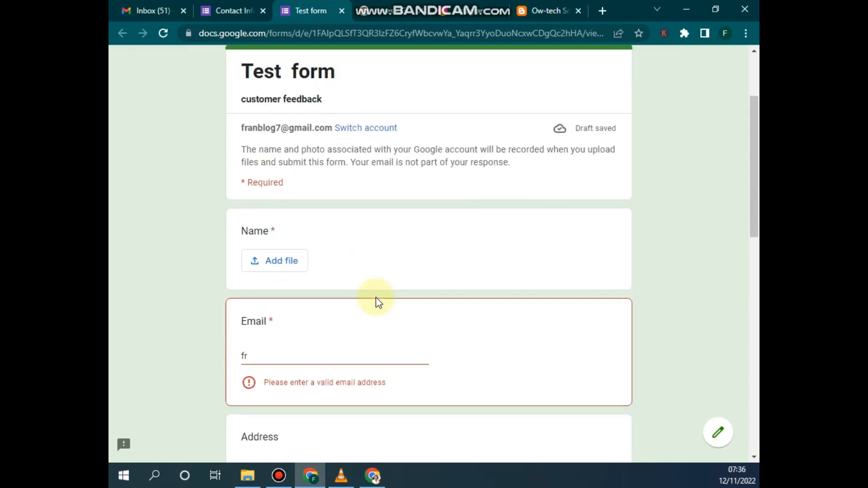